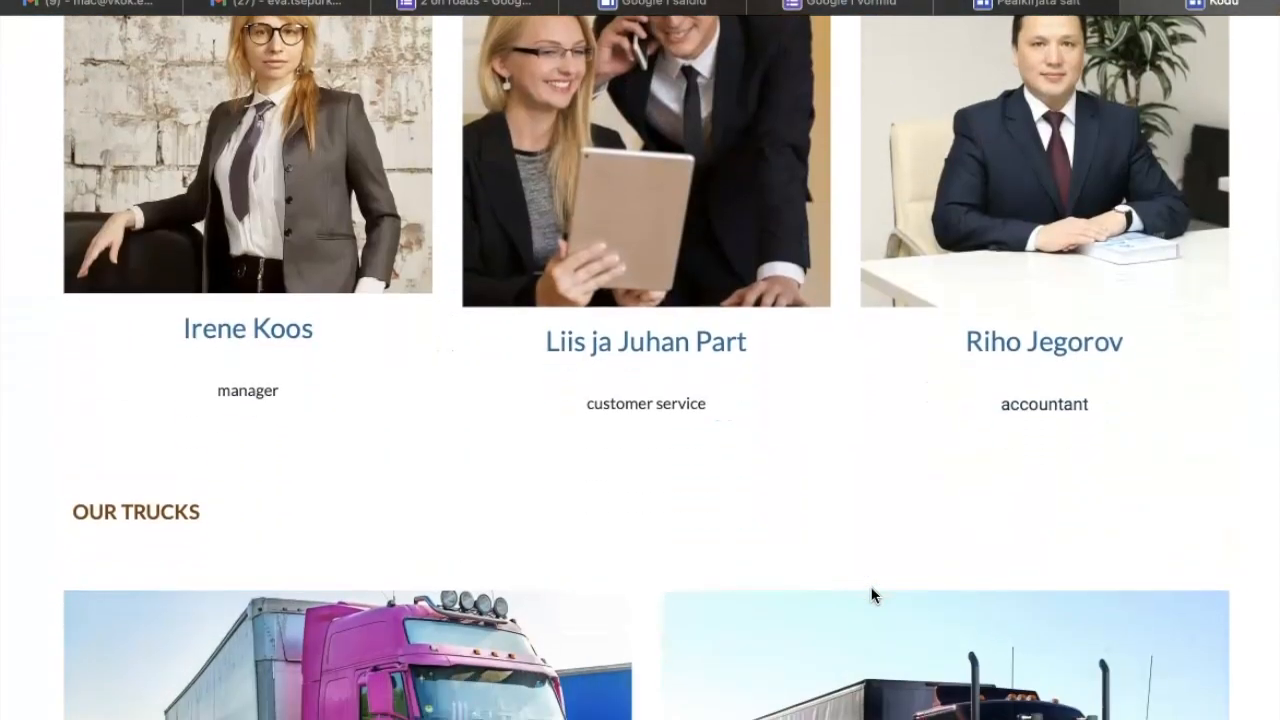
Examine the company website's trucks section, location map and embedded "2 on roads" inquiry form down to the loading date questions.
{"action": "scroll", "coordinate": [872, 593], "scroll_direction": "down", "scroll_amount": 6}
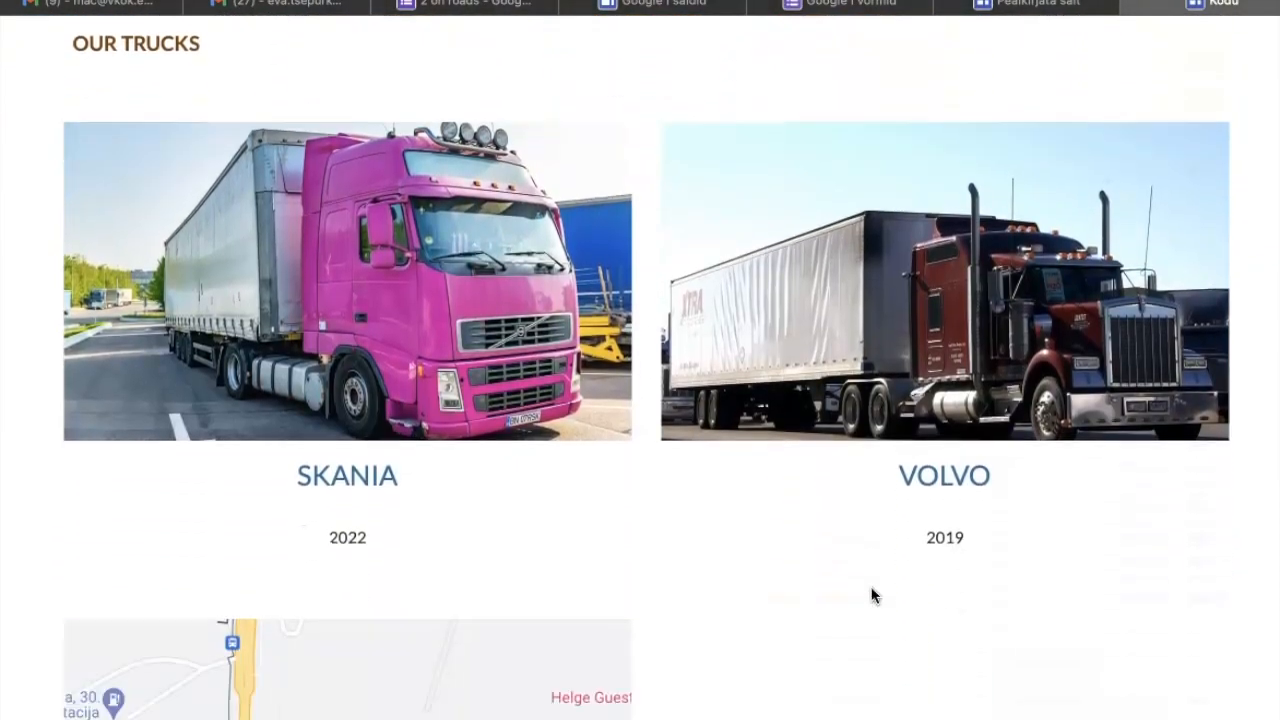
{"action": "scroll", "coordinate": [872, 595], "scroll_direction": "down", "scroll_amount": 5}
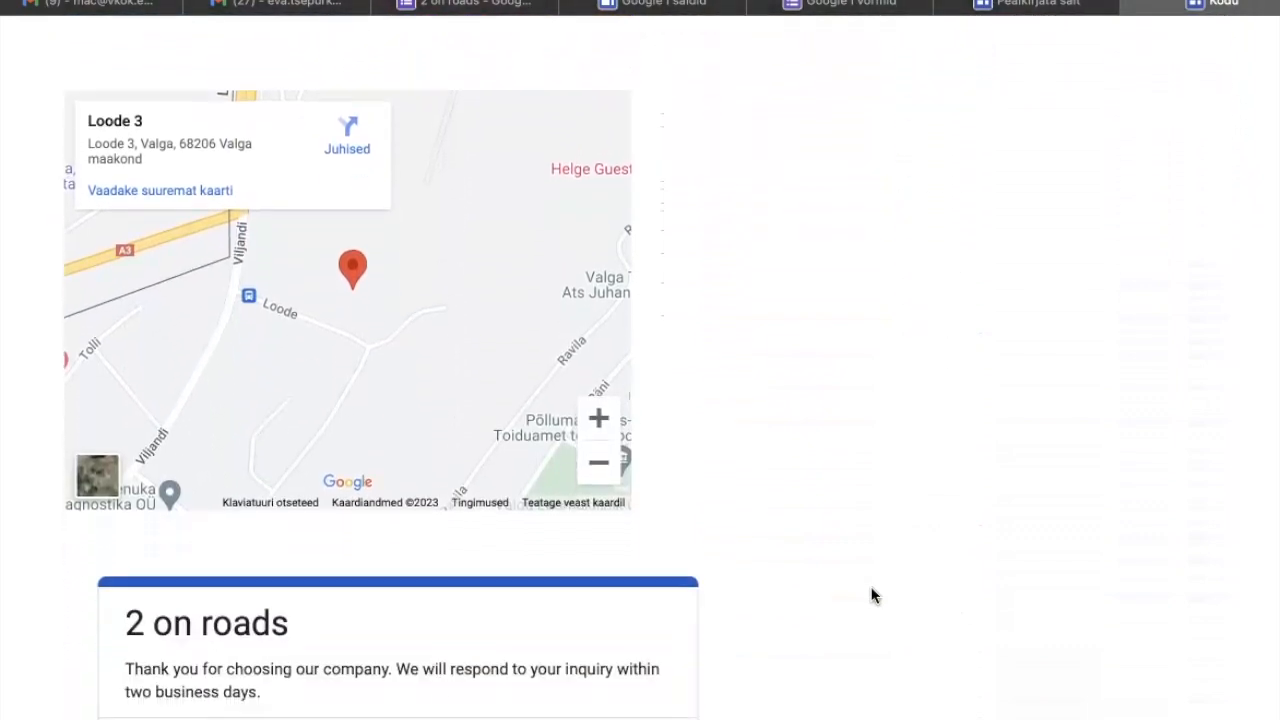
{"action": "scroll", "coordinate": [872, 595], "scroll_direction": "down", "scroll_amount": 4}
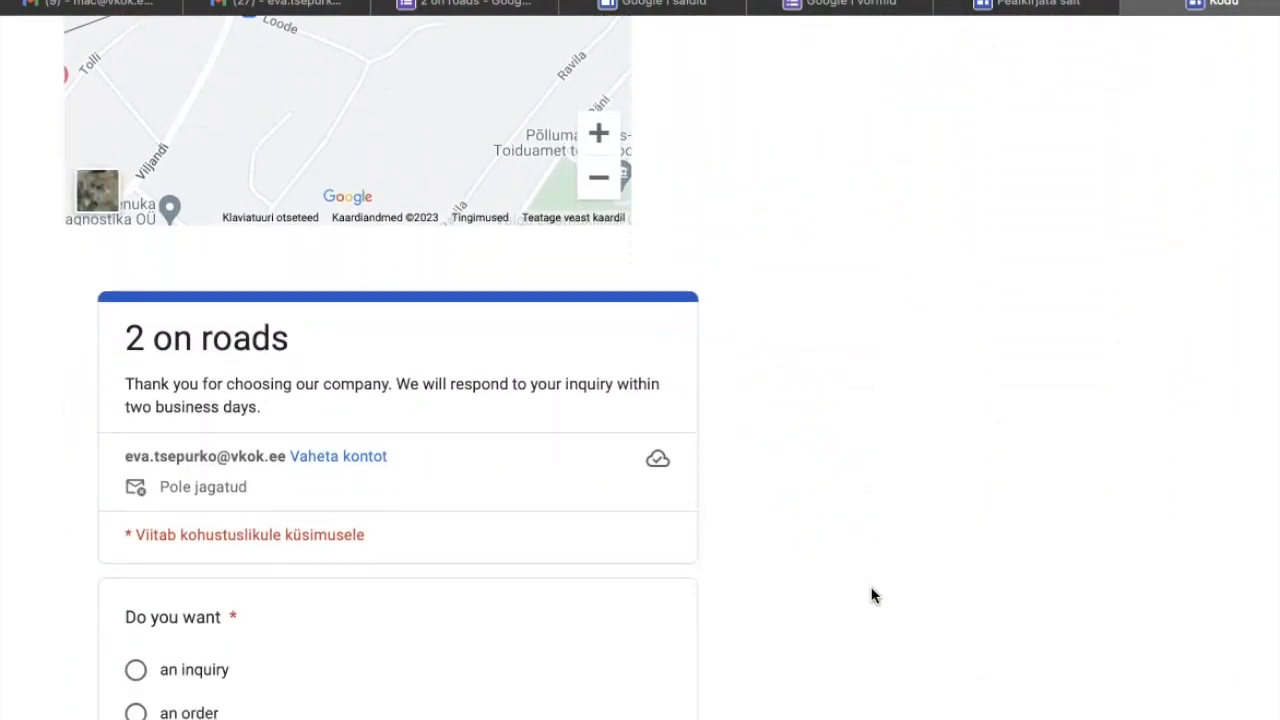
{"action": "scroll", "coordinate": [872, 595], "scroll_direction": "down", "scroll_amount": 2}
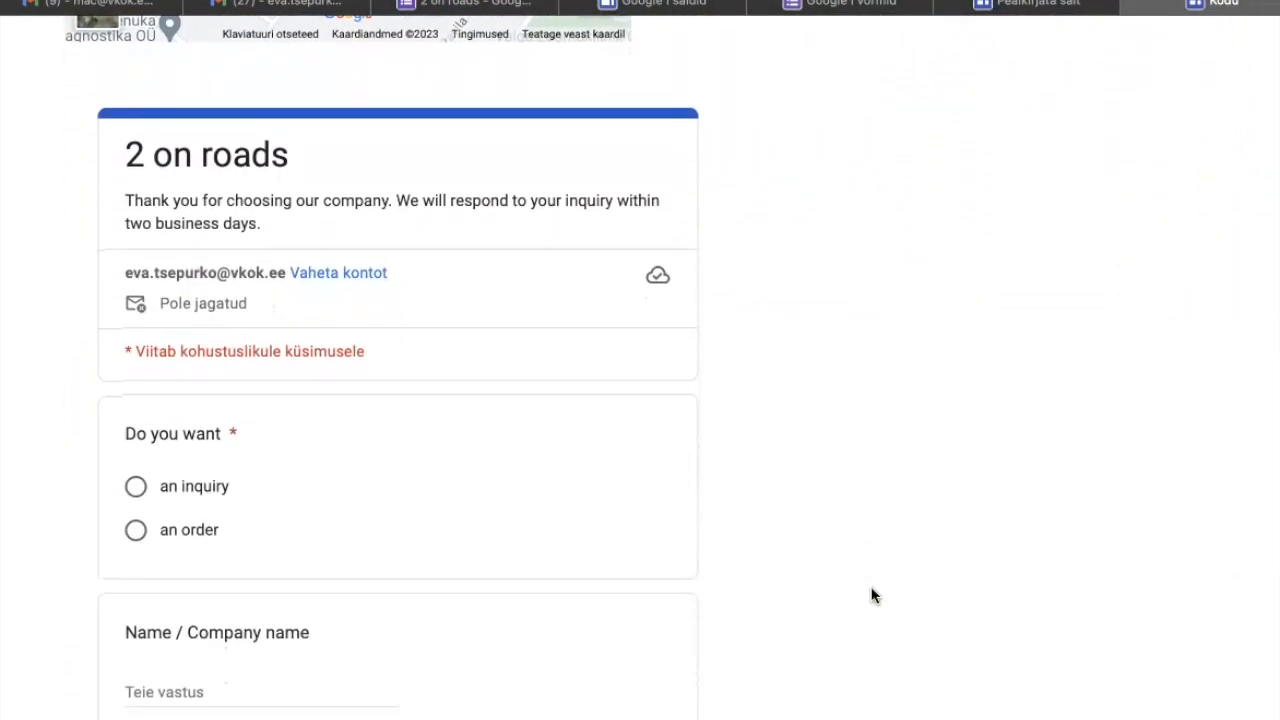
{"action": "scroll", "coordinate": [872, 595], "scroll_direction": "down", "scroll_amount": 4}
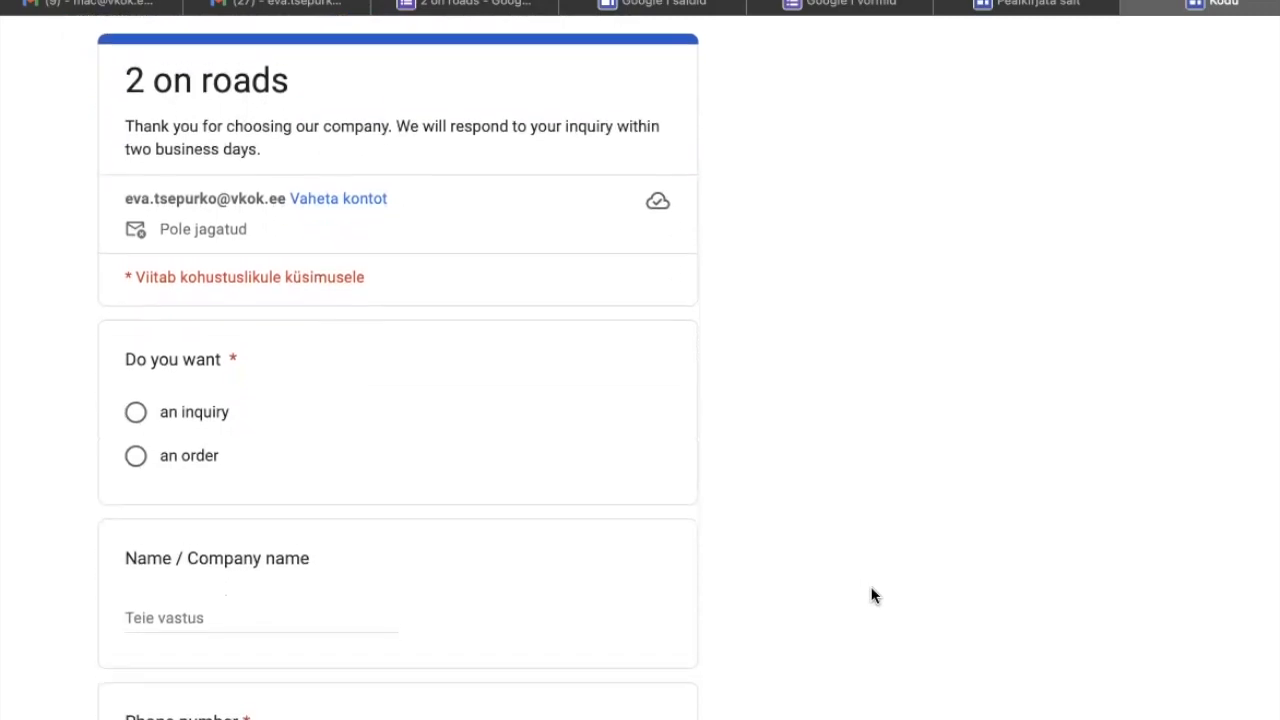
{"action": "scroll", "coordinate": [872, 595], "scroll_direction": "down", "scroll_amount": 4}
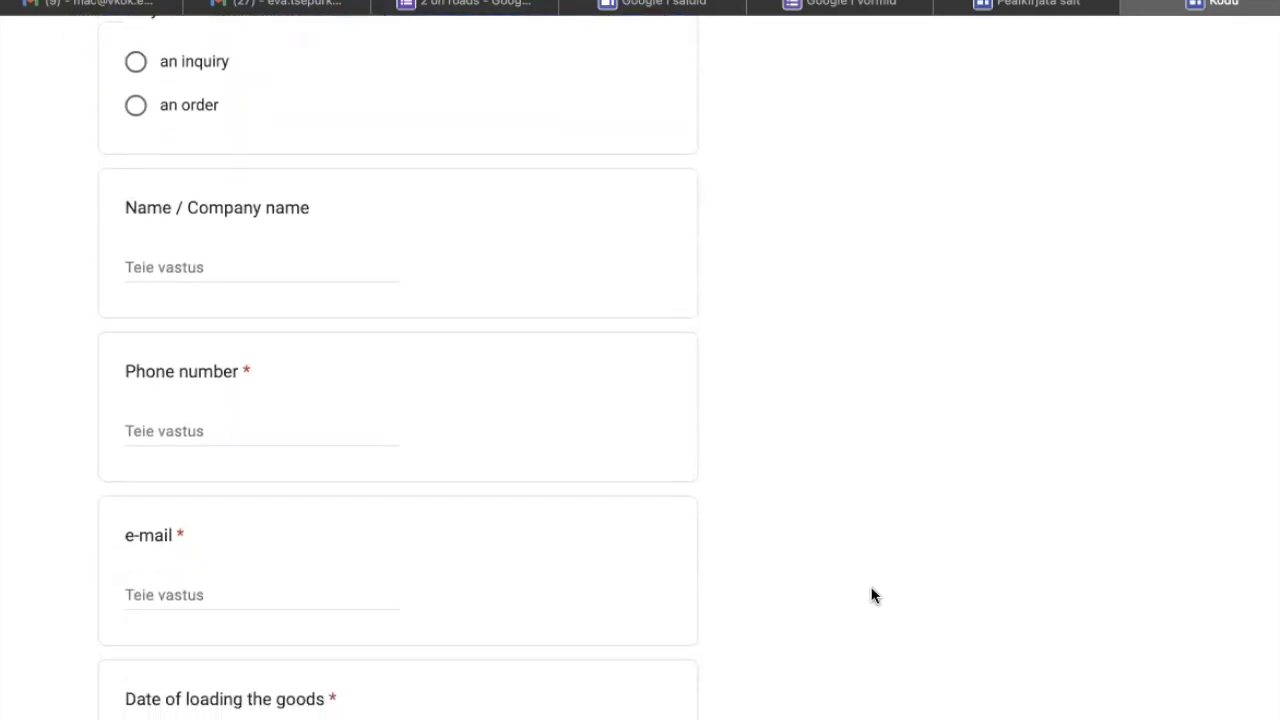
{"action": "scroll", "coordinate": [872, 595], "scroll_direction": "down", "scroll_amount": 2}
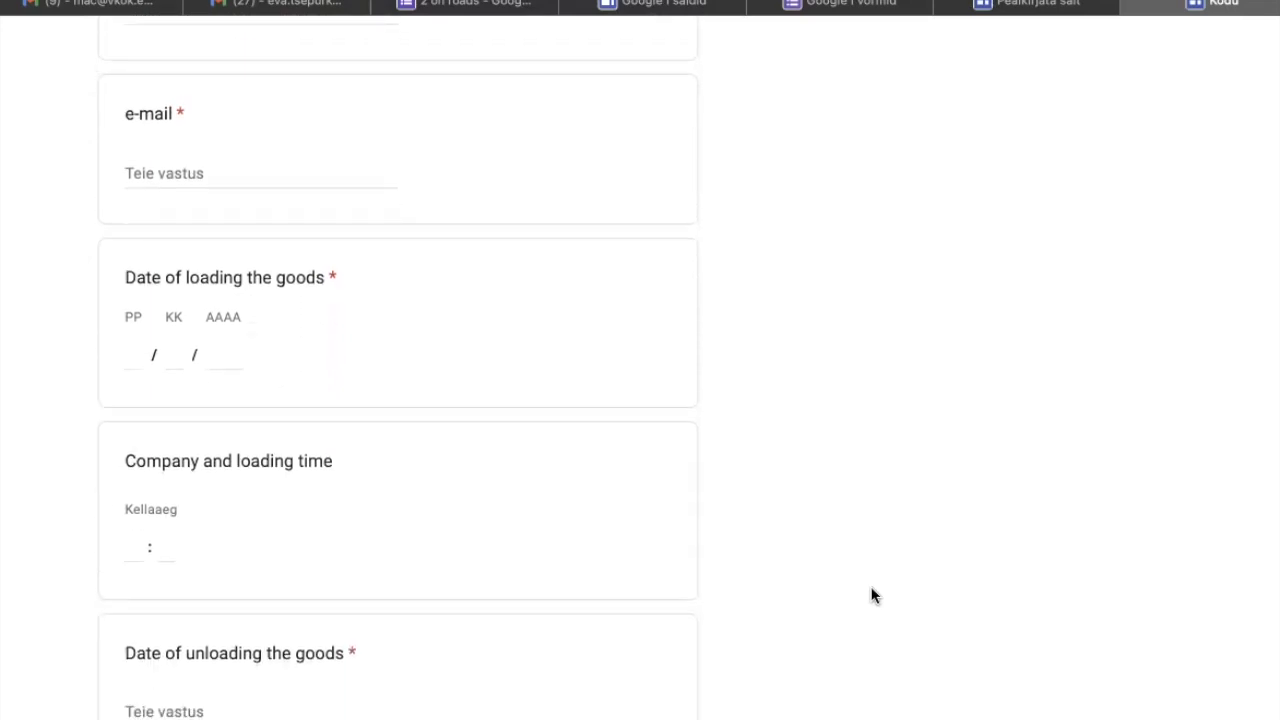
Switch to the "2 on roads" form in Google Forms and examine its title, description and "Do you want" question.
{"action": "left_click", "coordinate": [494, 8]}
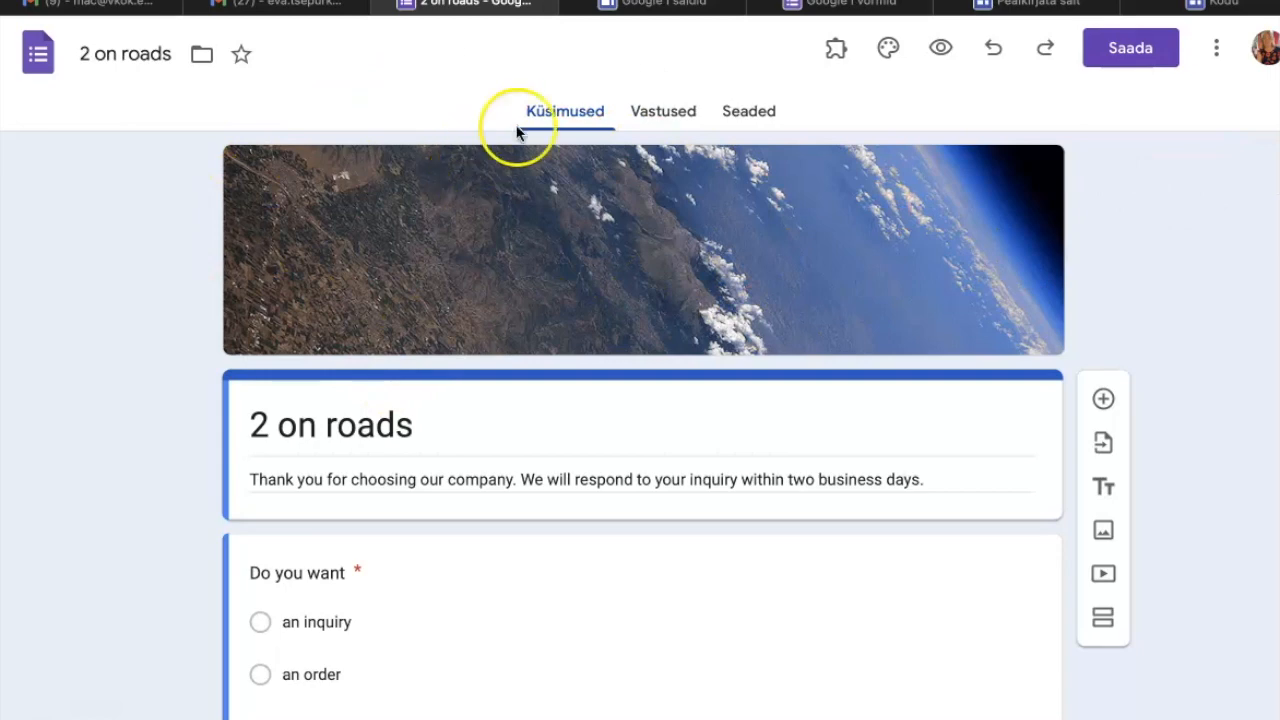
{"action": "mouse_move", "coordinate": [707, 5]}
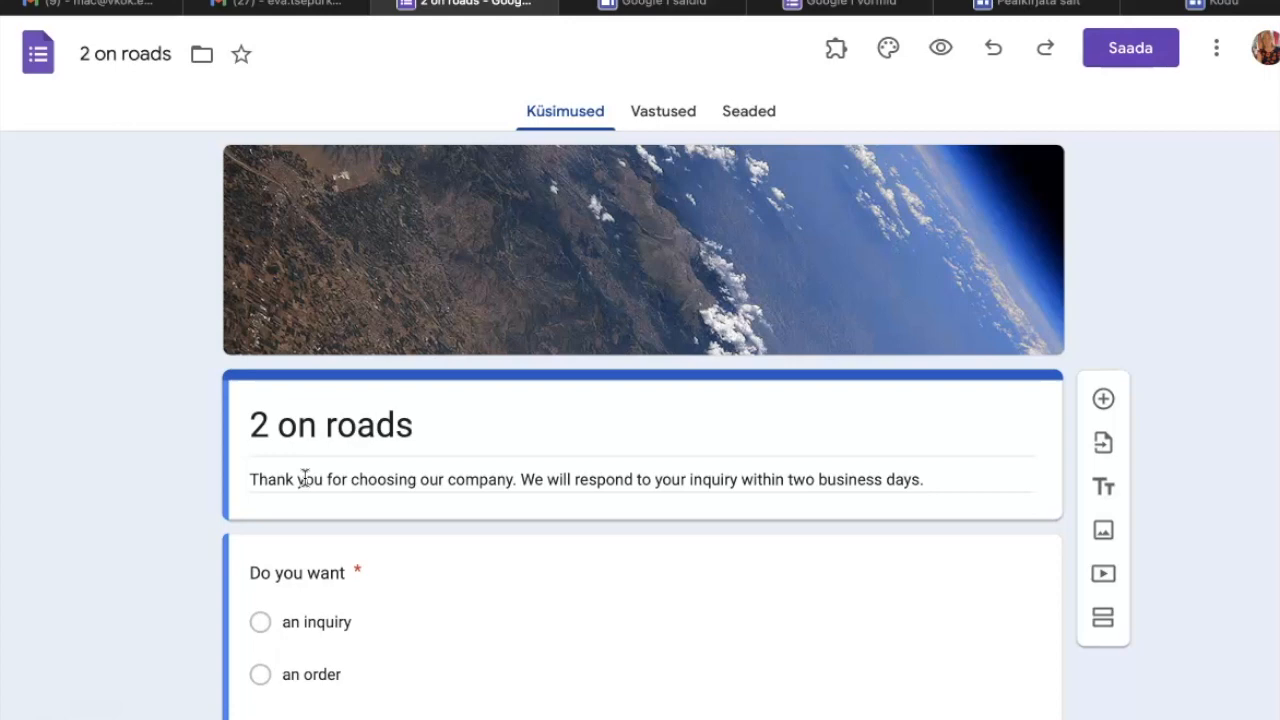
{"action": "triple_click", "coordinate": [919, 484]}
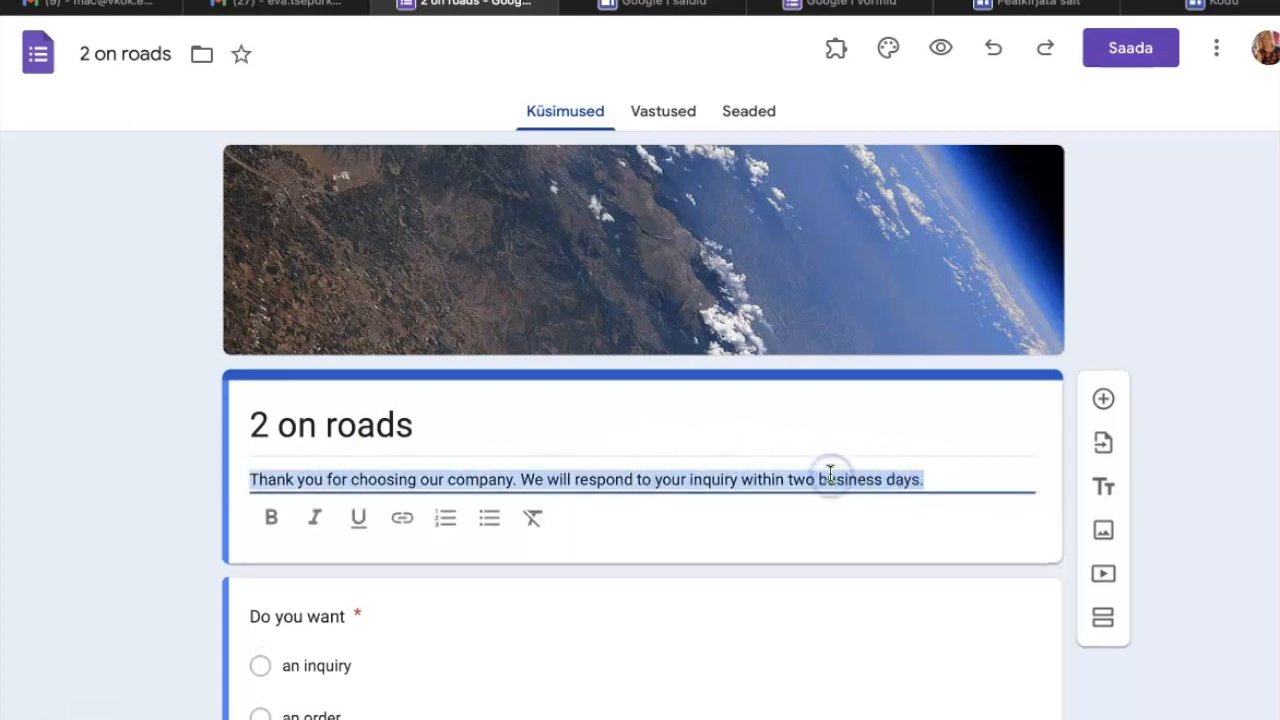
{"action": "left_click", "coordinate": [915, 428]}
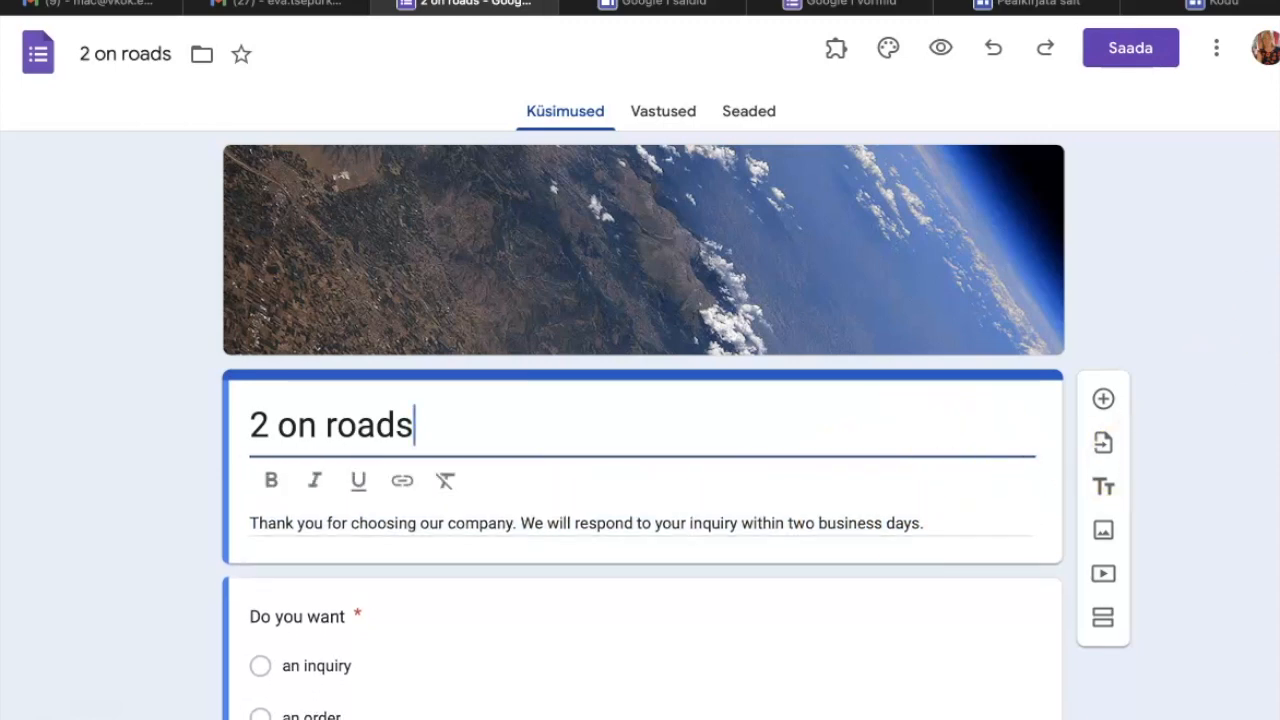
{"action": "scroll", "coordinate": [641, 425], "scroll_direction": "down", "scroll_amount": 2}
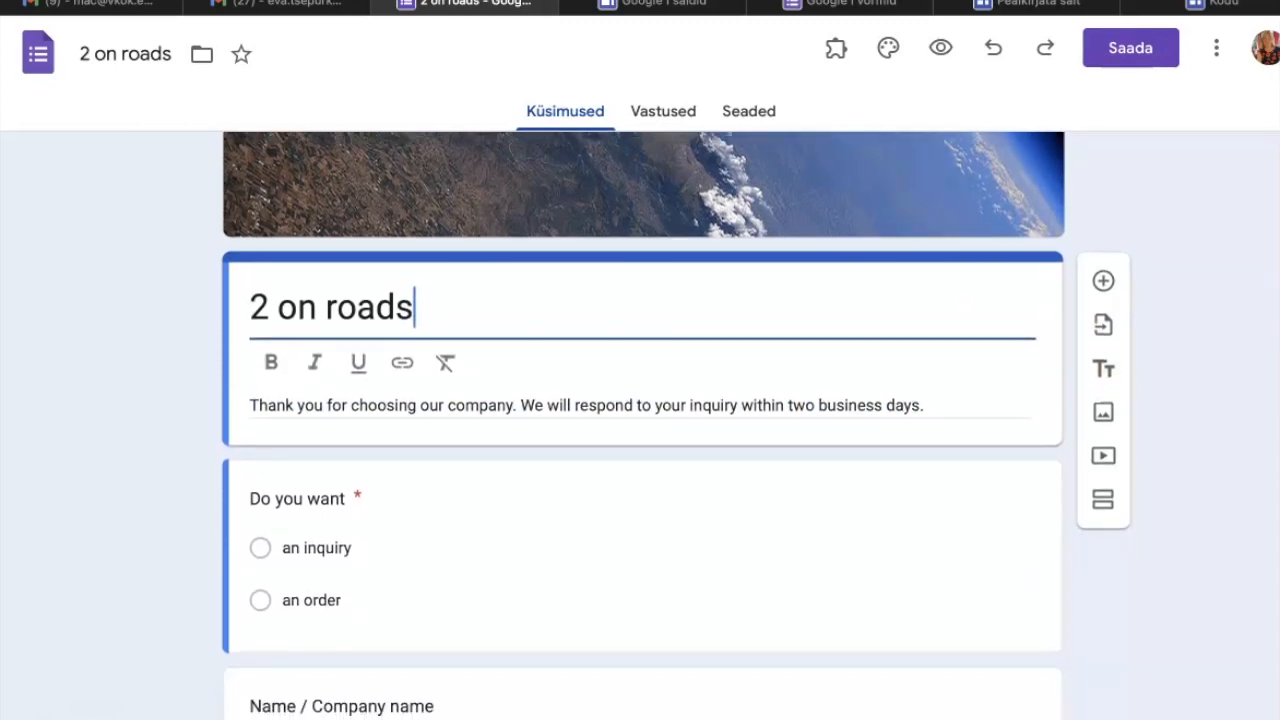
{"action": "scroll", "coordinate": [641, 425], "scroll_direction": "up", "scroll_amount": 1}
{"action": "scroll", "coordinate": [641, 425], "scroll_direction": "down", "scroll_amount": 1}
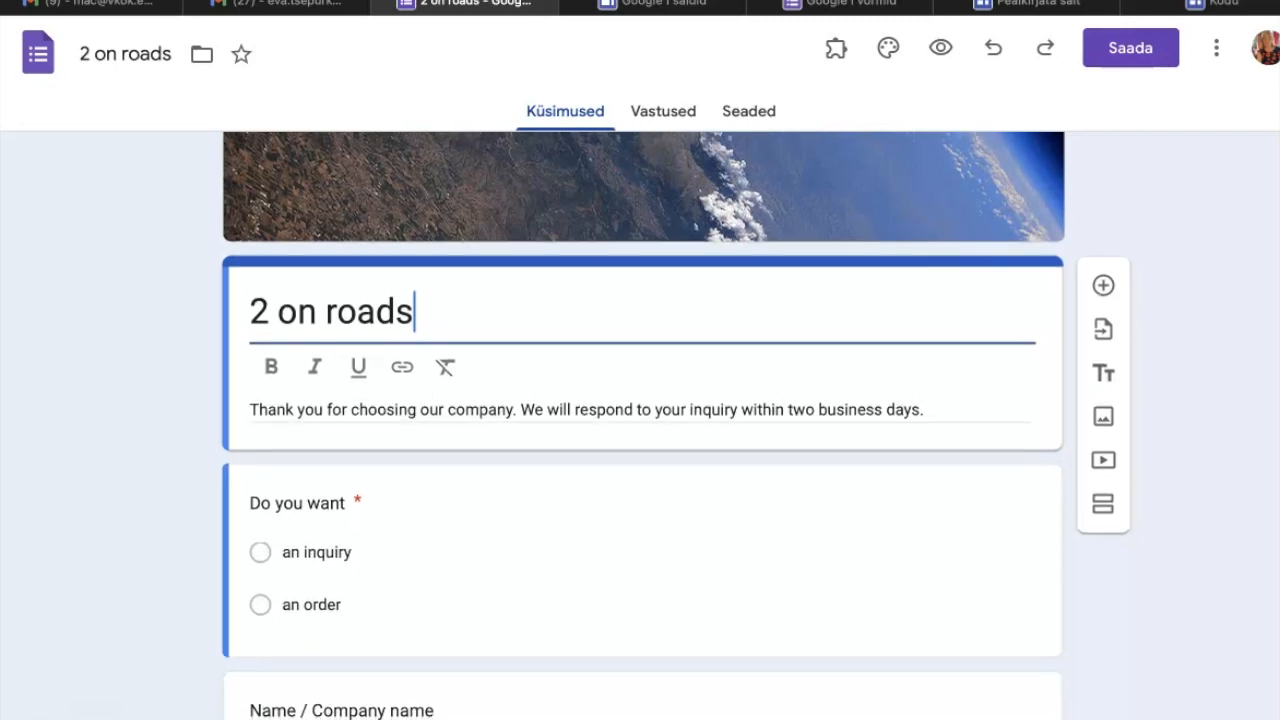
Examine the form's questions on name, phone number, e-mail, date of loading and loading time, including their answer types.
{"action": "scroll", "coordinate": [502, 373], "scroll_direction": "down", "scroll_amount": 4}
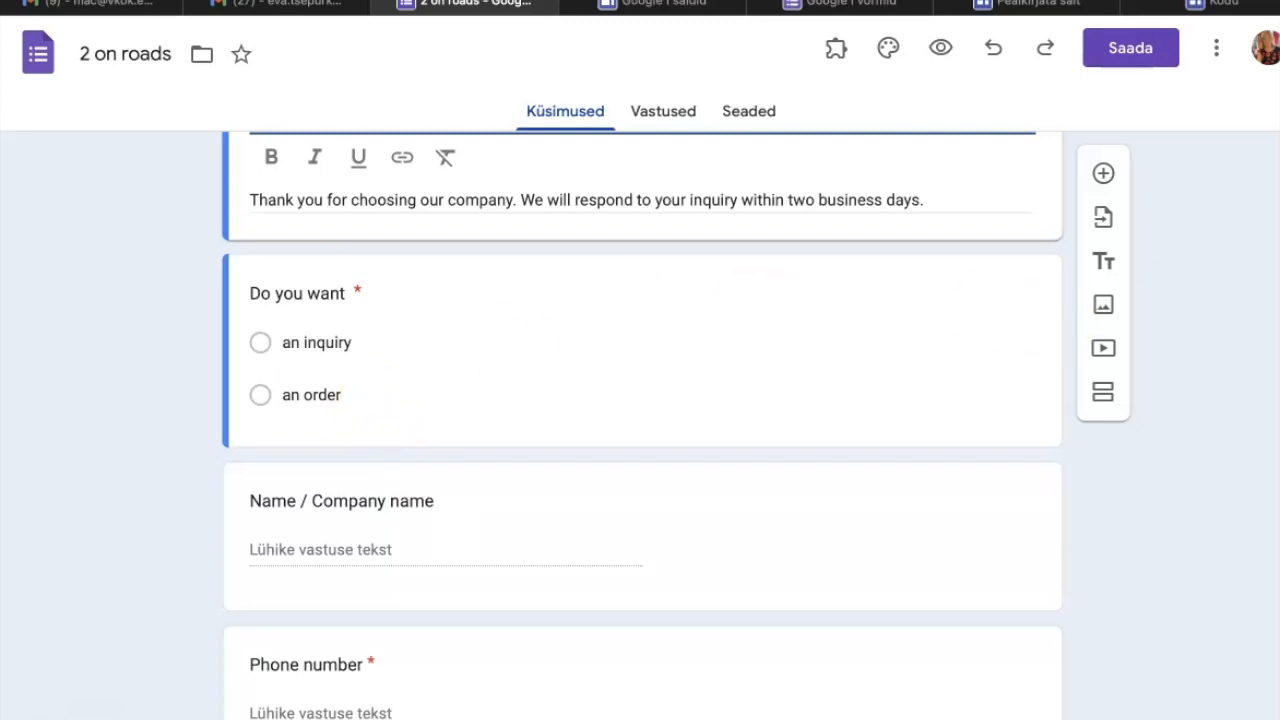
{"action": "scroll", "coordinate": [640, 425], "scroll_direction": "down", "scroll_amount": 2}
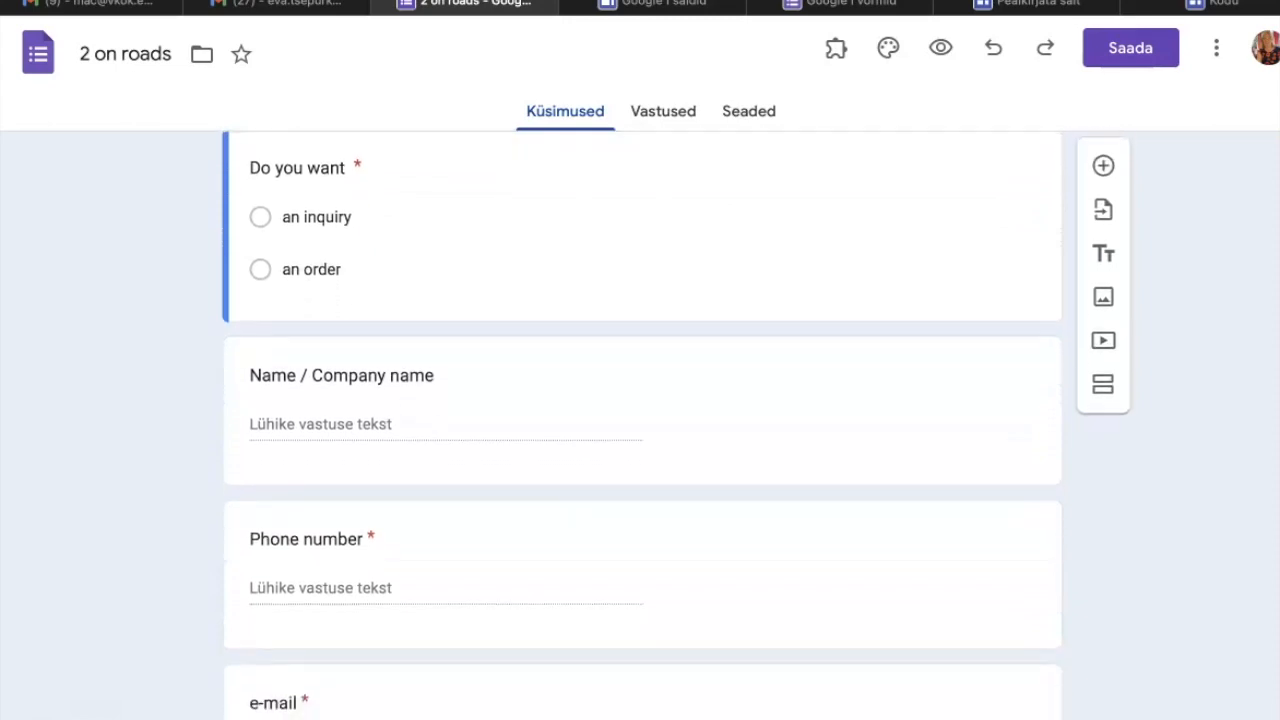
{"action": "scroll", "coordinate": [640, 425], "scroll_direction": "down", "scroll_amount": 1}
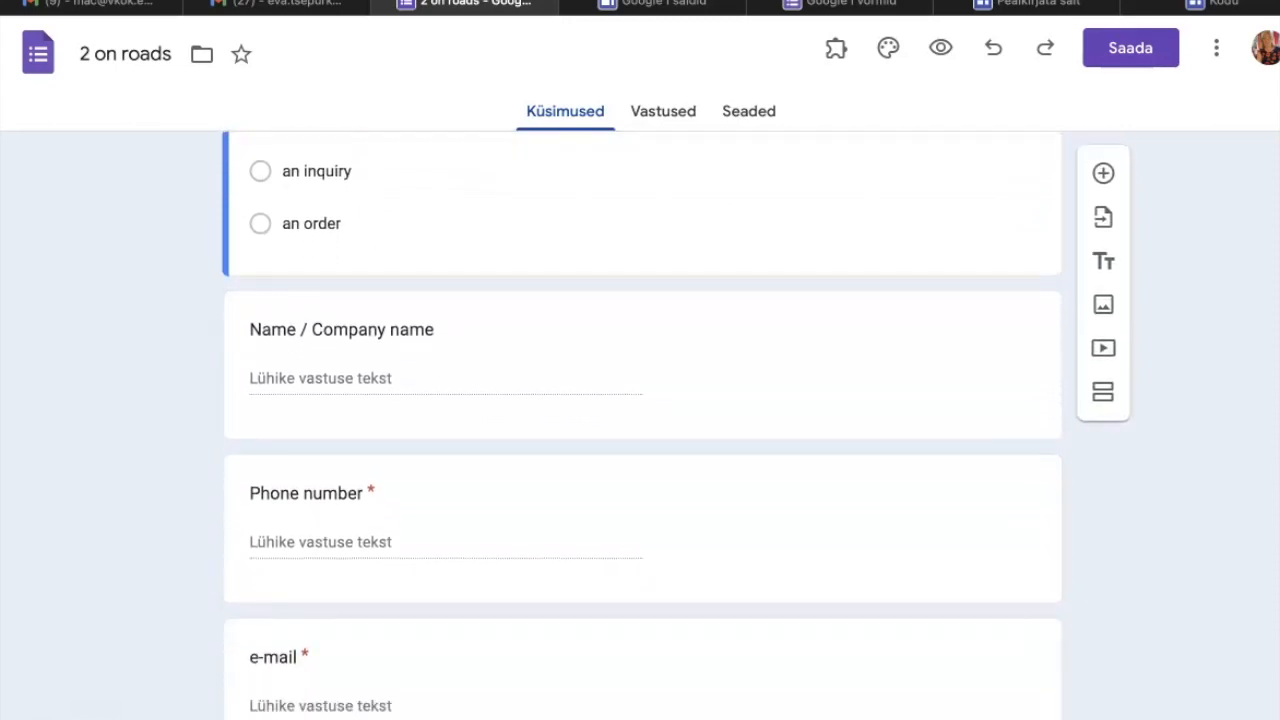
{"action": "scroll", "coordinate": [640, 425], "scroll_direction": "down", "scroll_amount": 2}
{"action": "scroll", "coordinate": [640, 425], "scroll_direction": "down", "scroll_amount": 4}
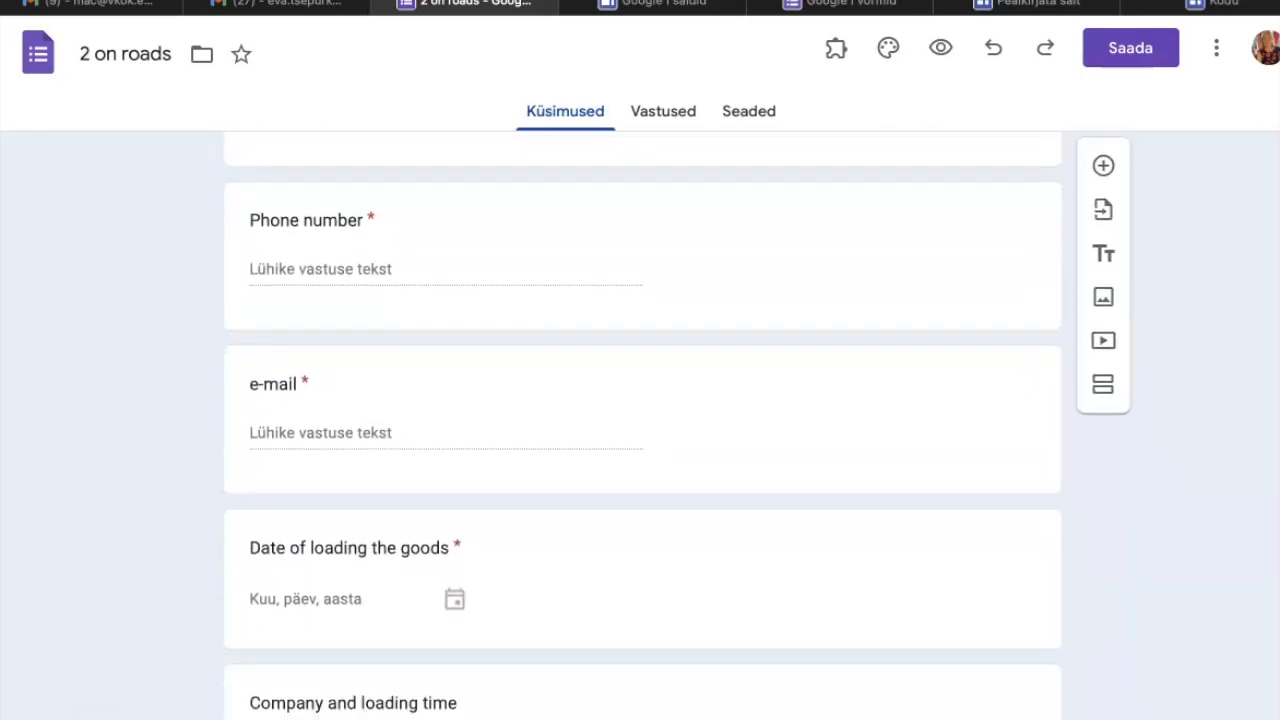
{"action": "scroll", "coordinate": [640, 425], "scroll_direction": "down", "scroll_amount": 3}
{"action": "scroll", "coordinate": [640, 425], "scroll_direction": "down", "scroll_amount": 4}
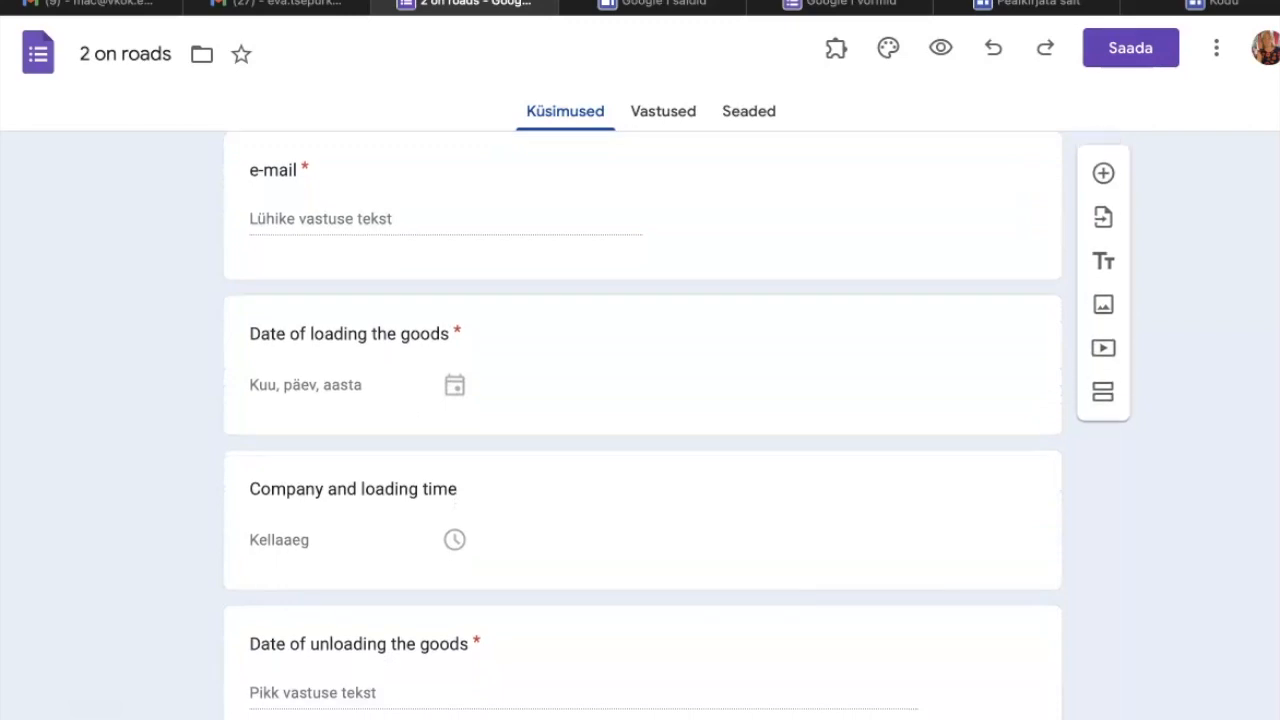
{"action": "scroll", "coordinate": [640, 425], "scroll_direction": "down", "scroll_amount": 2}
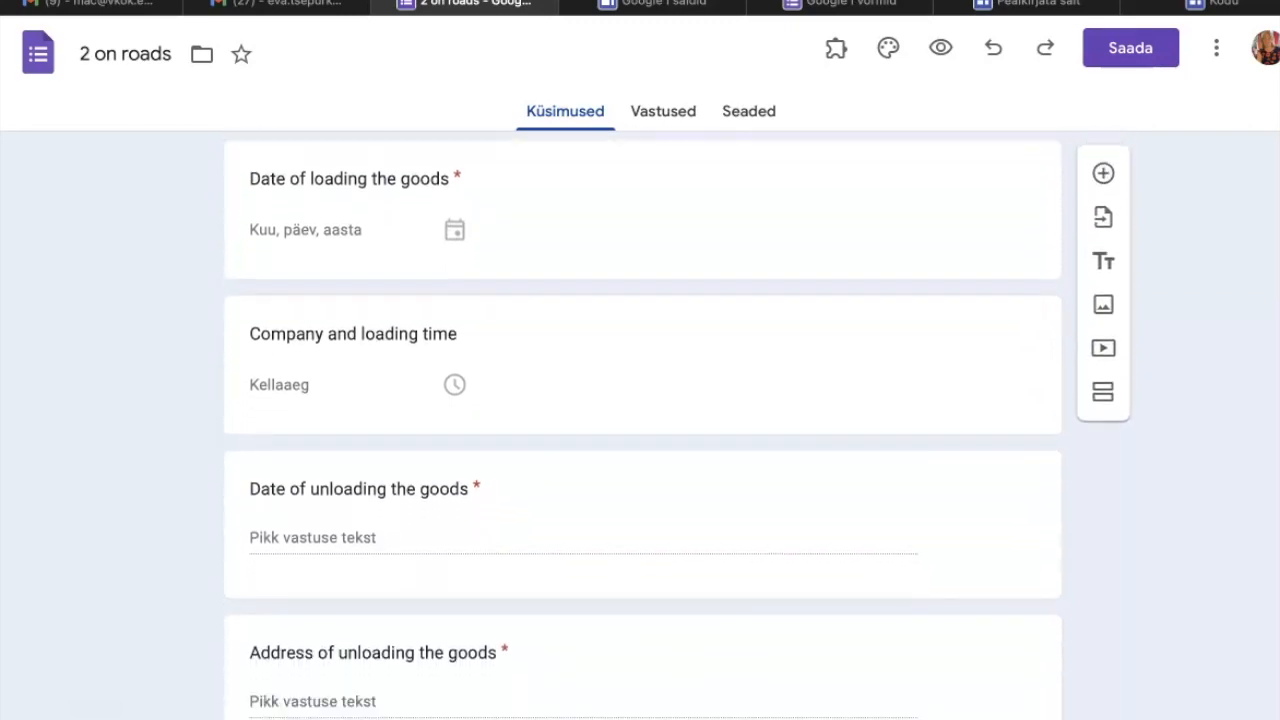
{"action": "scroll", "coordinate": [640, 425], "scroll_direction": "down", "scroll_amount": 3}
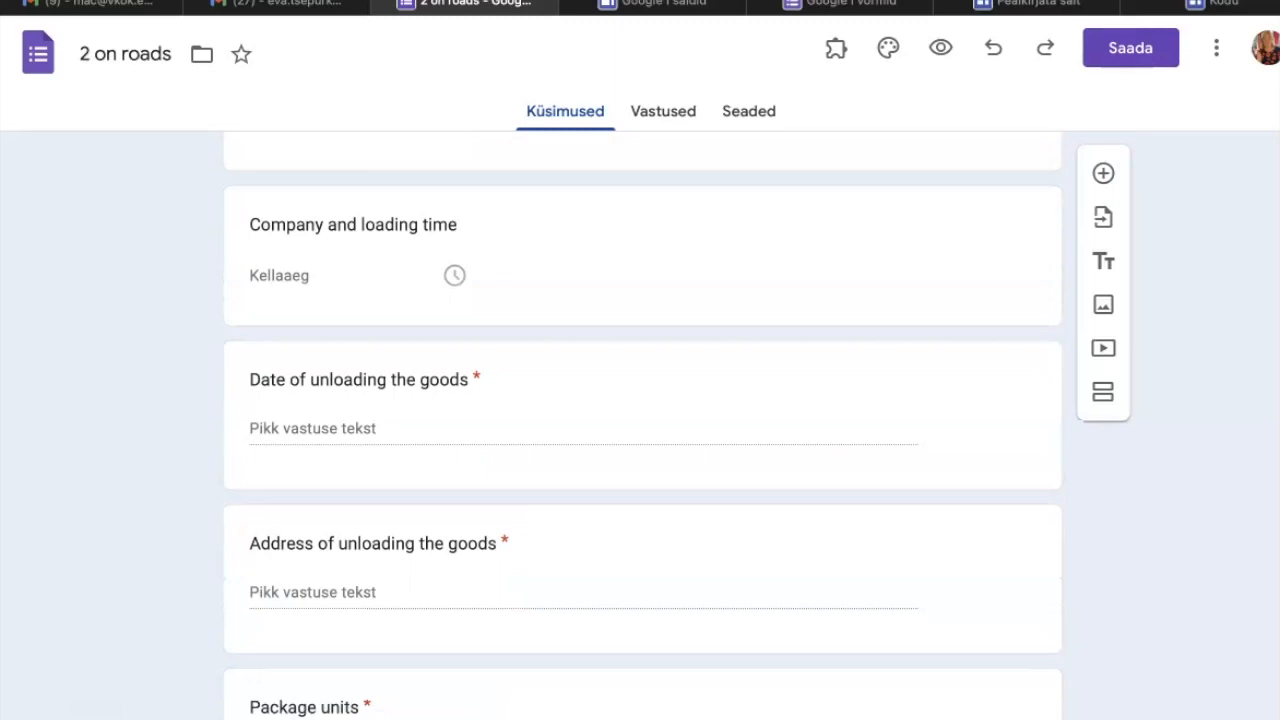
Examine the unloading, package units, quantity and additional description questions, and review the form back up to its first question.
{"action": "scroll", "coordinate": [640, 425], "scroll_direction": "down", "scroll_amount": 1}
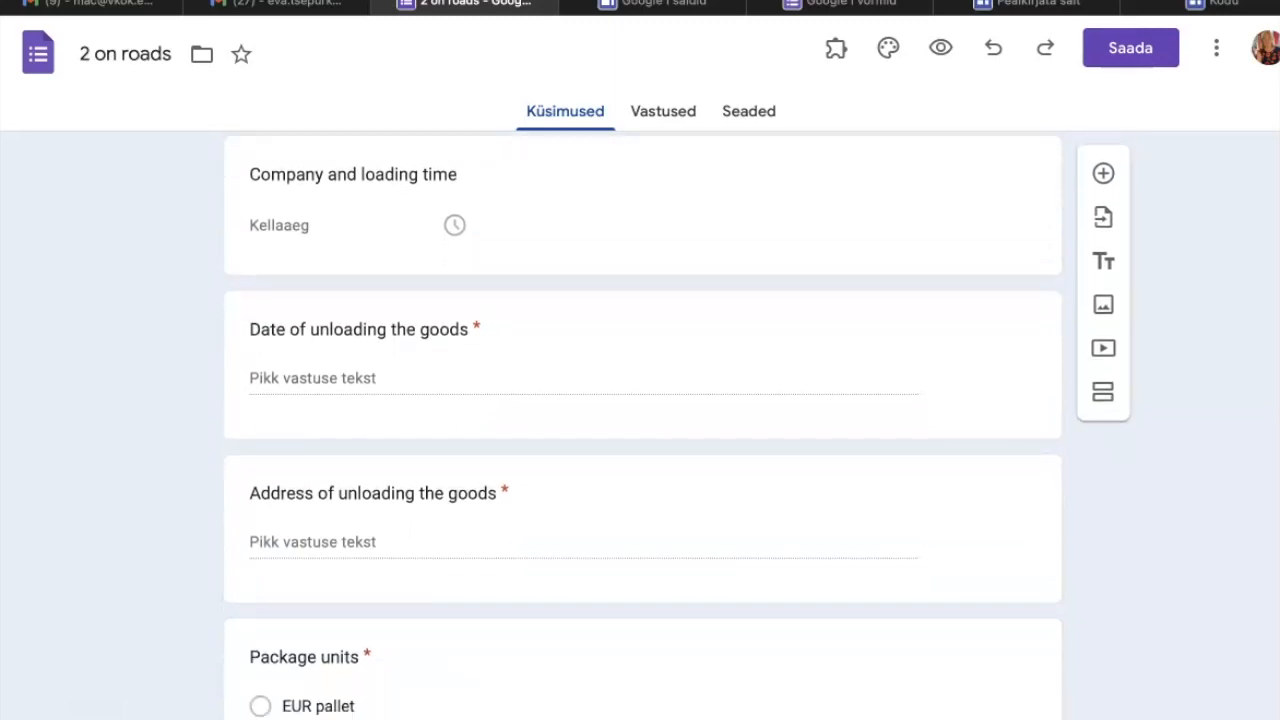
{"action": "scroll", "coordinate": [640, 425], "scroll_direction": "down", "scroll_amount": 5}
{"action": "scroll", "coordinate": [640, 425], "scroll_direction": "down", "scroll_amount": 3}
{"action": "scroll", "coordinate": [640, 425], "scroll_direction": "down", "scroll_amount": 2}
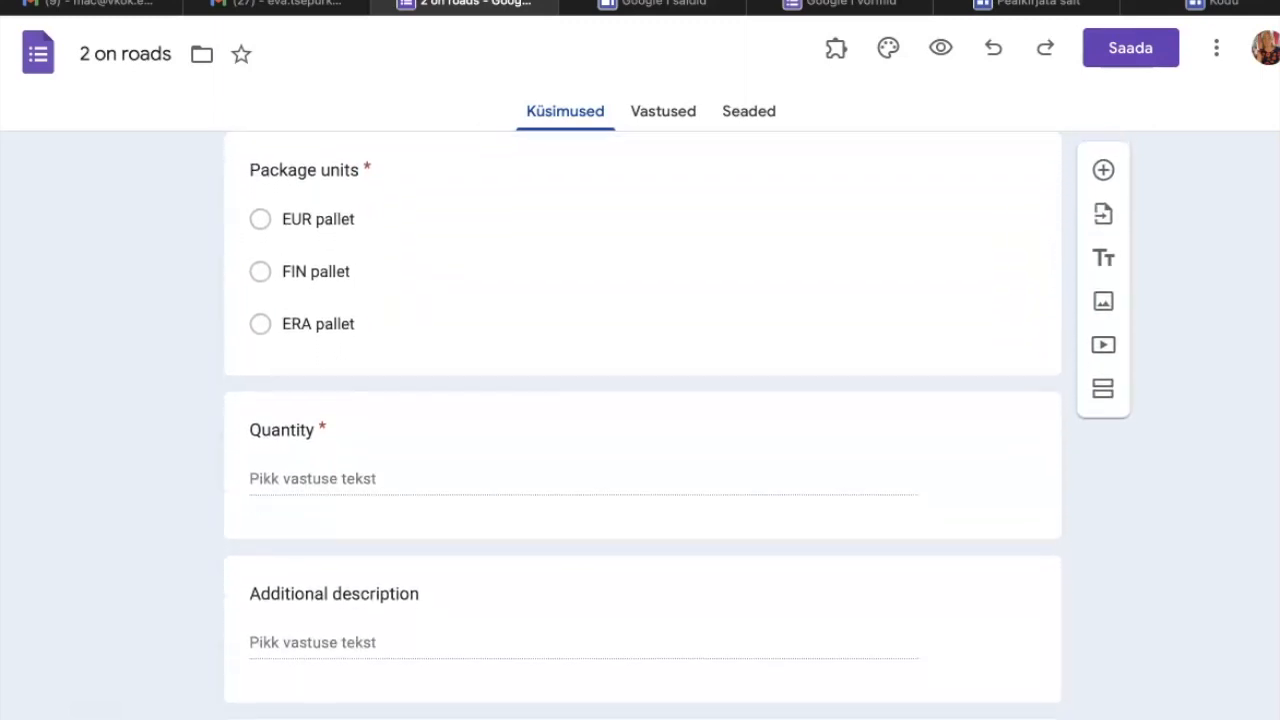
{"action": "scroll", "coordinate": [640, 425], "scroll_direction": "down", "scroll_amount": 1}
{"action": "scroll", "coordinate": [640, 425], "scroll_direction": "down", "scroll_amount": 2}
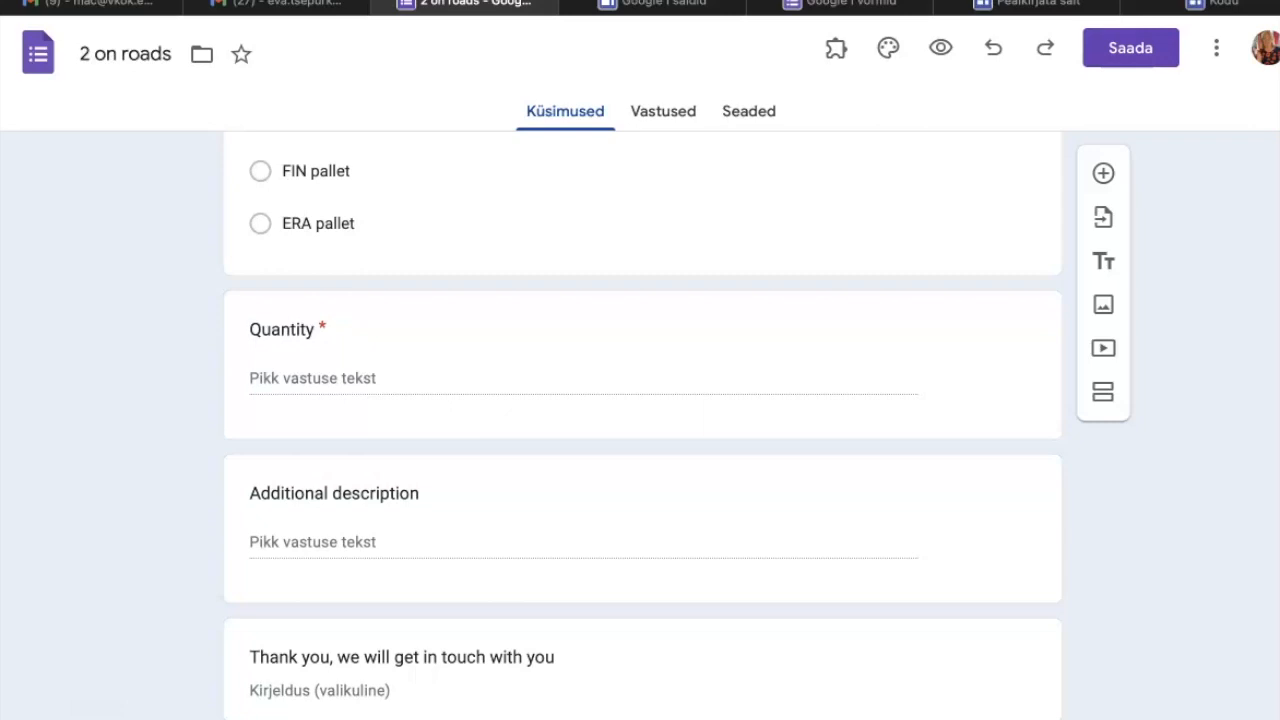
{"action": "scroll", "coordinate": [640, 425], "scroll_direction": "up", "scroll_amount": 5}
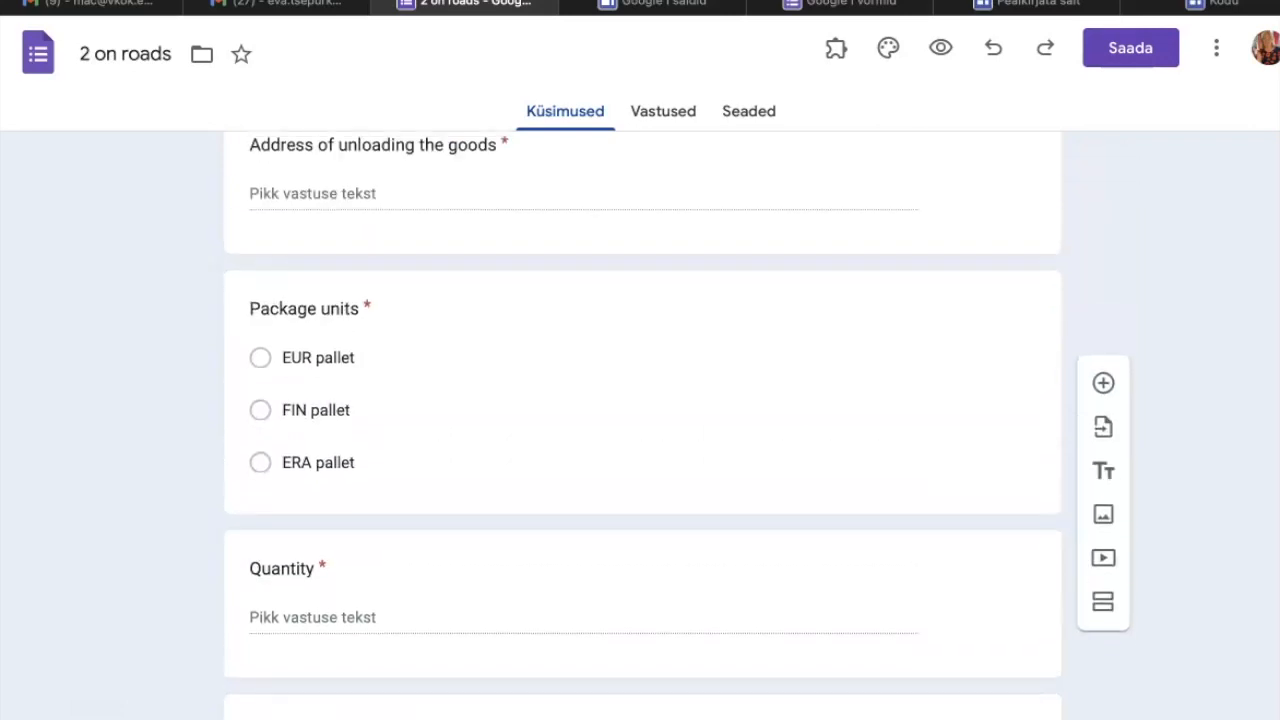
{"action": "scroll", "coordinate": [640, 425], "scroll_direction": "up", "scroll_amount": 10}
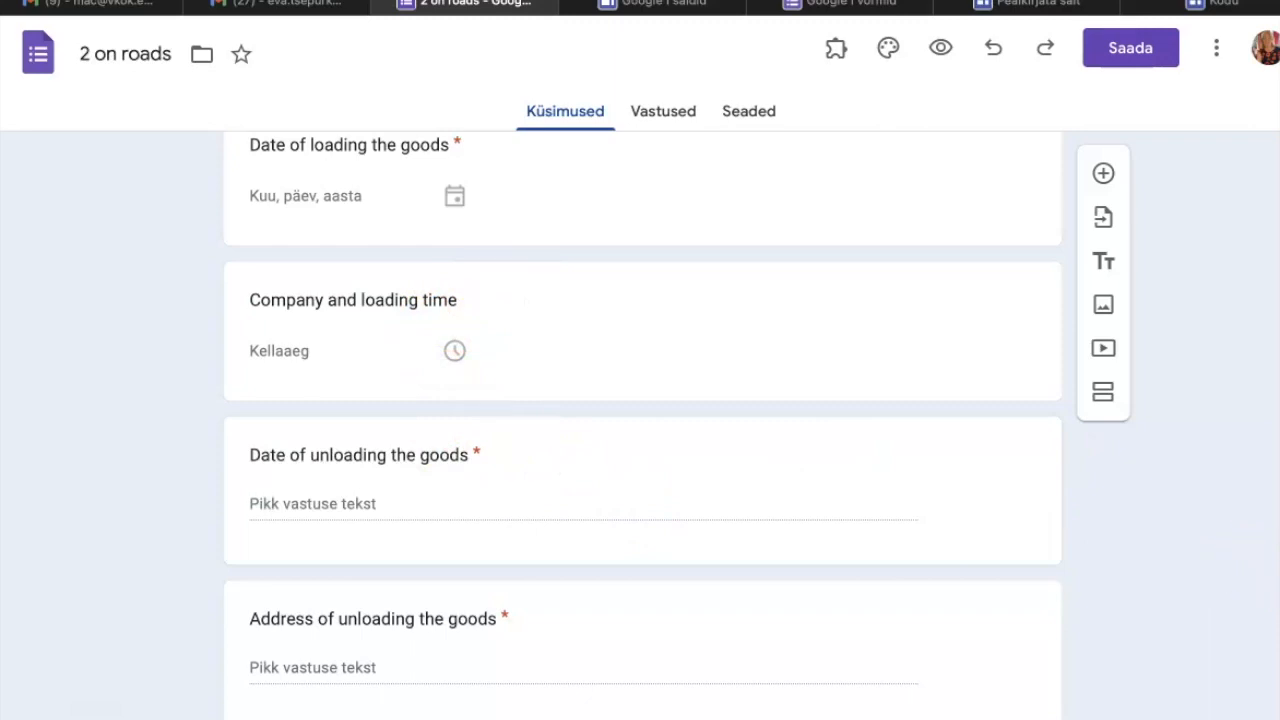
{"action": "scroll", "coordinate": [640, 420], "scroll_direction": "up", "scroll_amount": 7}
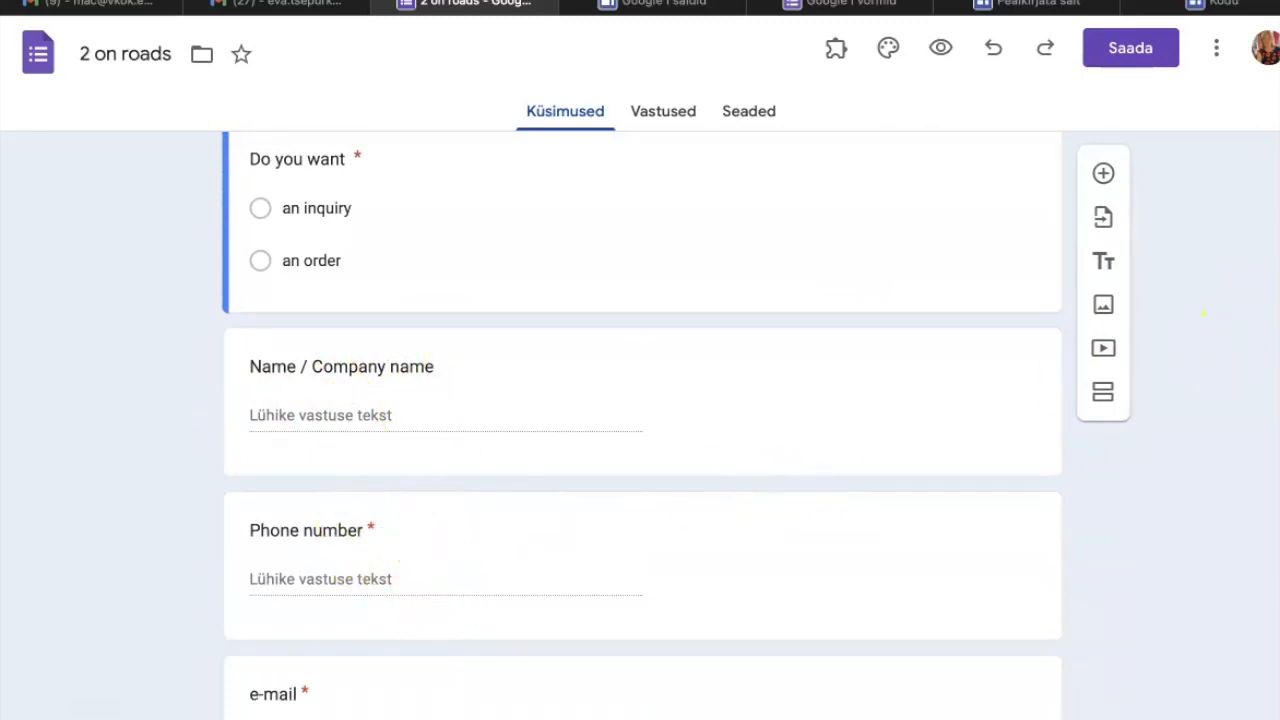
{"action": "scroll", "coordinate": [1204, 313], "scroll_direction": "up", "scroll_amount": 5}
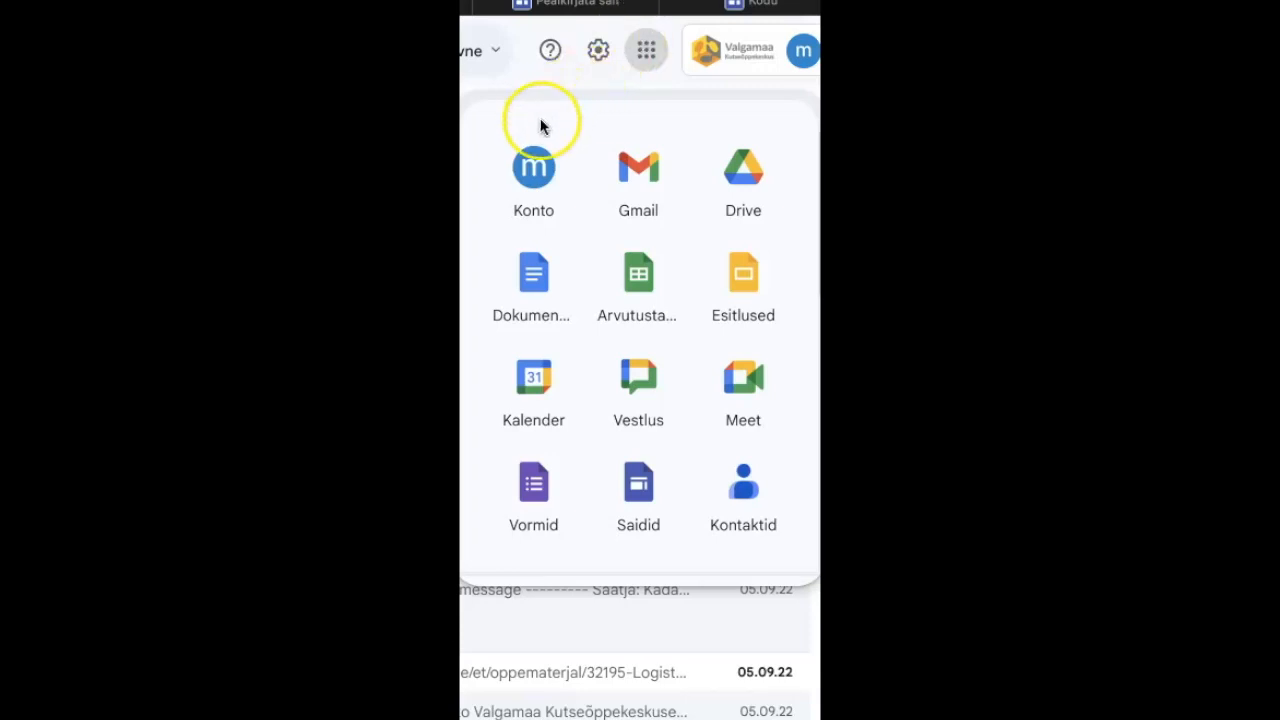
Open Google Forms from the mailbox's Google apps and create a blank form.
{"action": "left_click", "coordinate": [530, 484]}
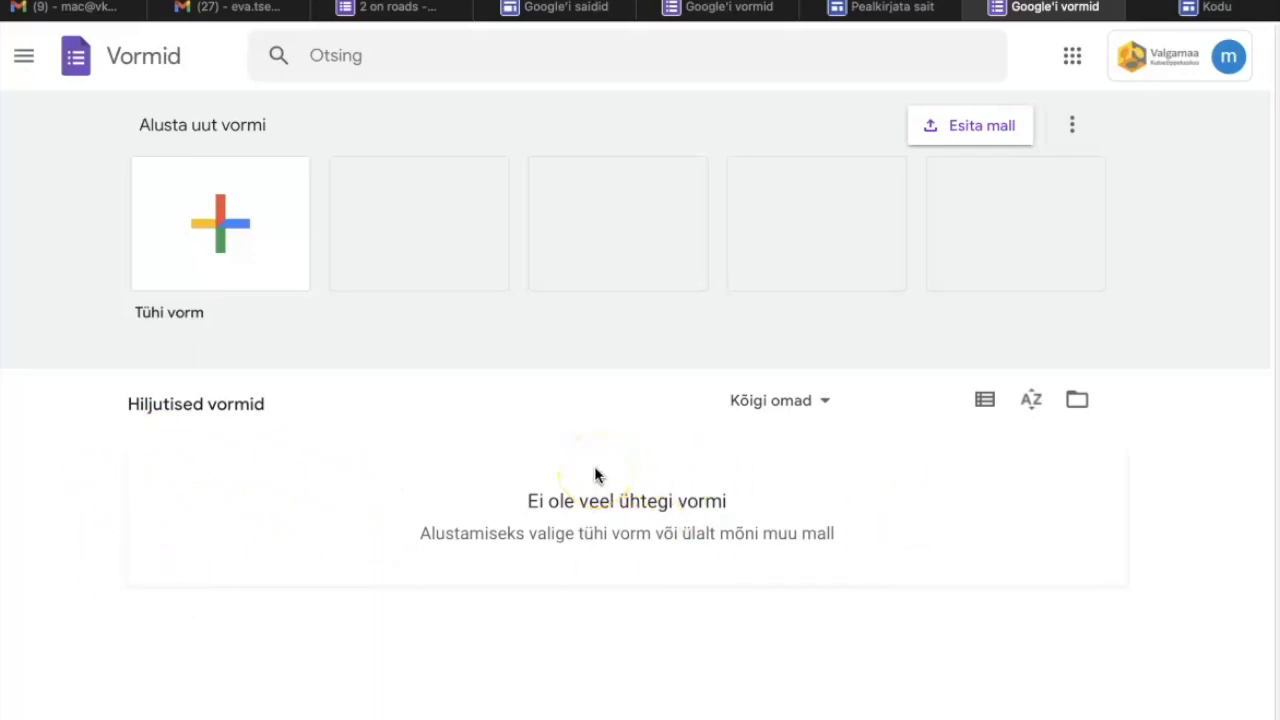
{"action": "left_click", "coordinate": [221, 238]}
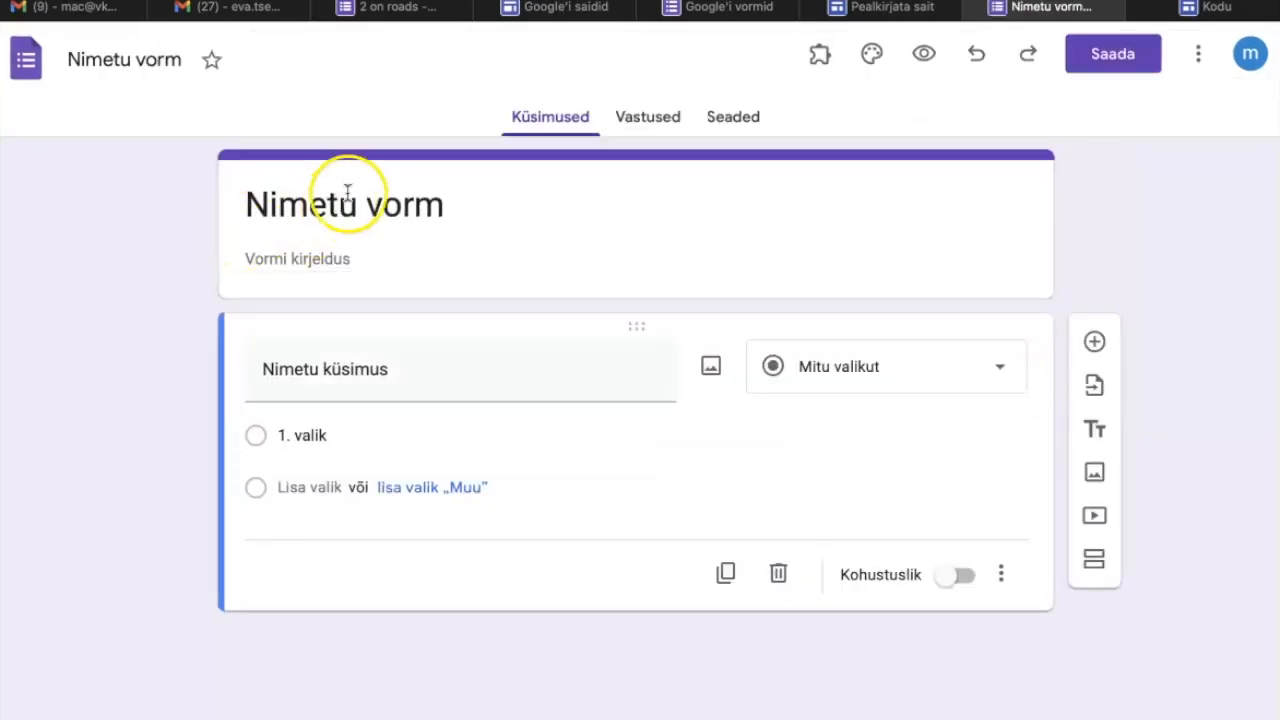
{"action": "left_click", "coordinate": [343, 200]}
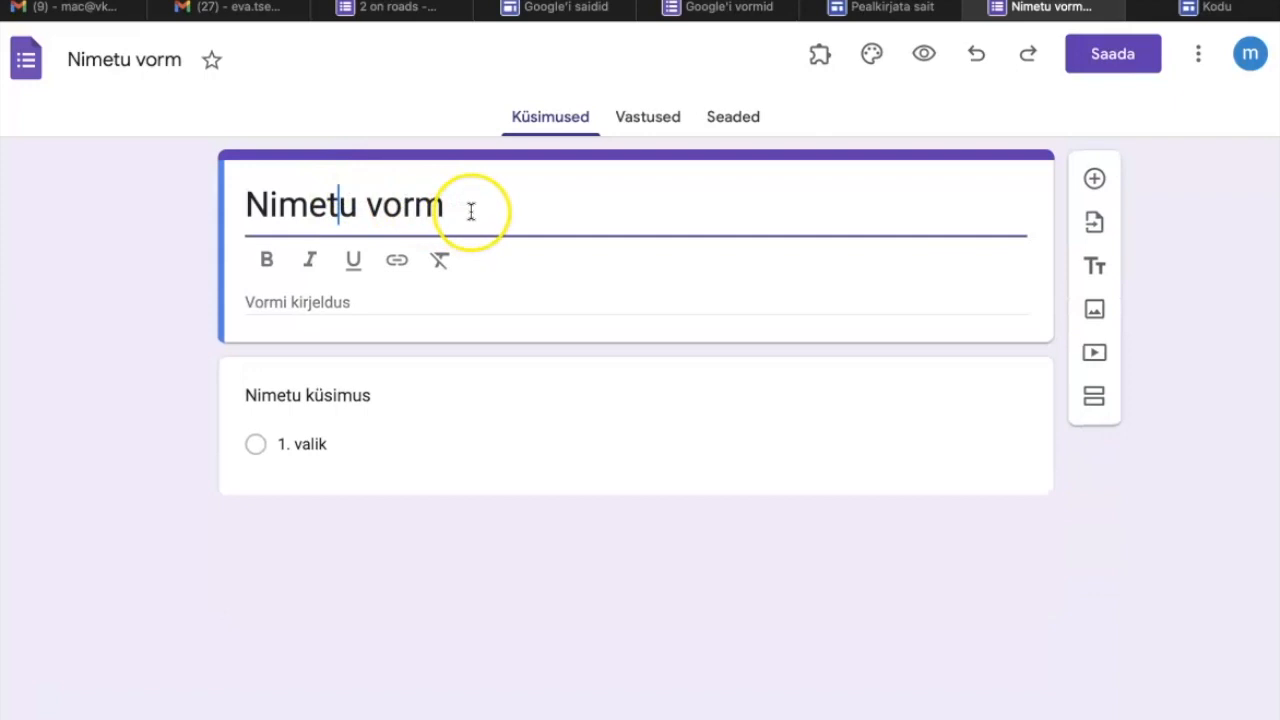
{"action": "left_click_drag", "start_coordinate": [470, 211], "coordinate": [257, 194]}
{"action": "key", "text": "BackSpace"}
{"action": "key", "text": "super+z"}
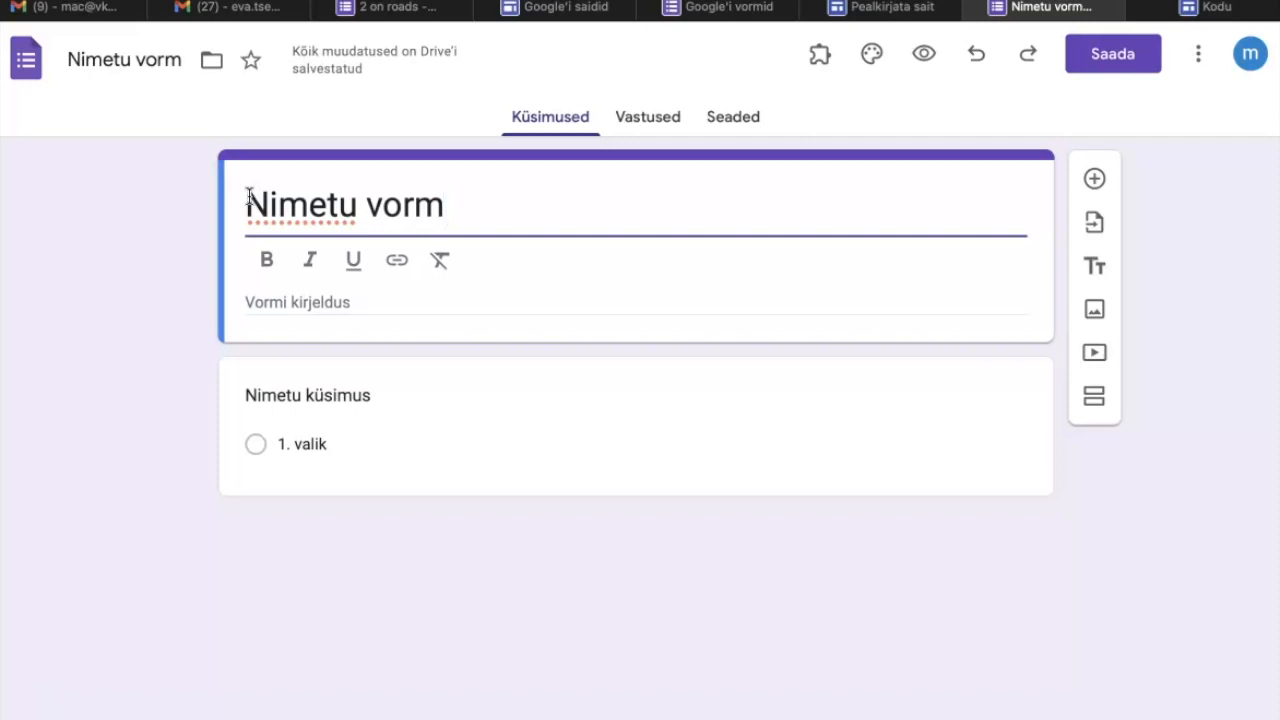
{"action": "left_click", "coordinate": [113, 289]}
{"action": "left_click", "coordinate": [452, 203]}
{"action": "key", "text": "BackSpace"}
{"action": "key", "text": "BackSpace"}
{"action": "key", "text": "BackSpace"}
{"action": "key", "text": "BackSpace"}
{"action": "key", "text": "BackSpace"}
{"action": "key", "text": "BackSpace"}
{"action": "key", "text": "BackSpace"}
{"action": "key", "text": "BackSpace"}
{"action": "key", "text": "BackSpace"}
{"action": "key", "text": "BackSpace"}
{"action": "key", "text": "BackSpace"}
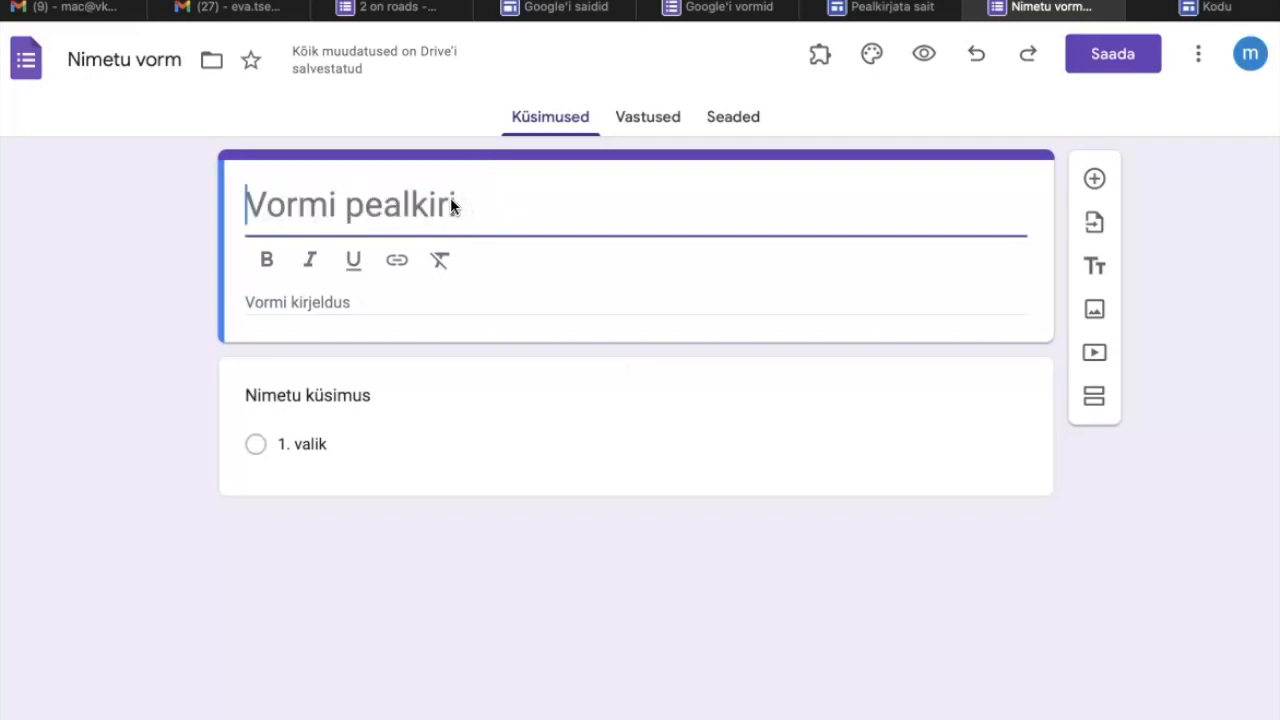
{"action": "key", "text": "ctrl+z"}
{"action": "type", "text": "2"}
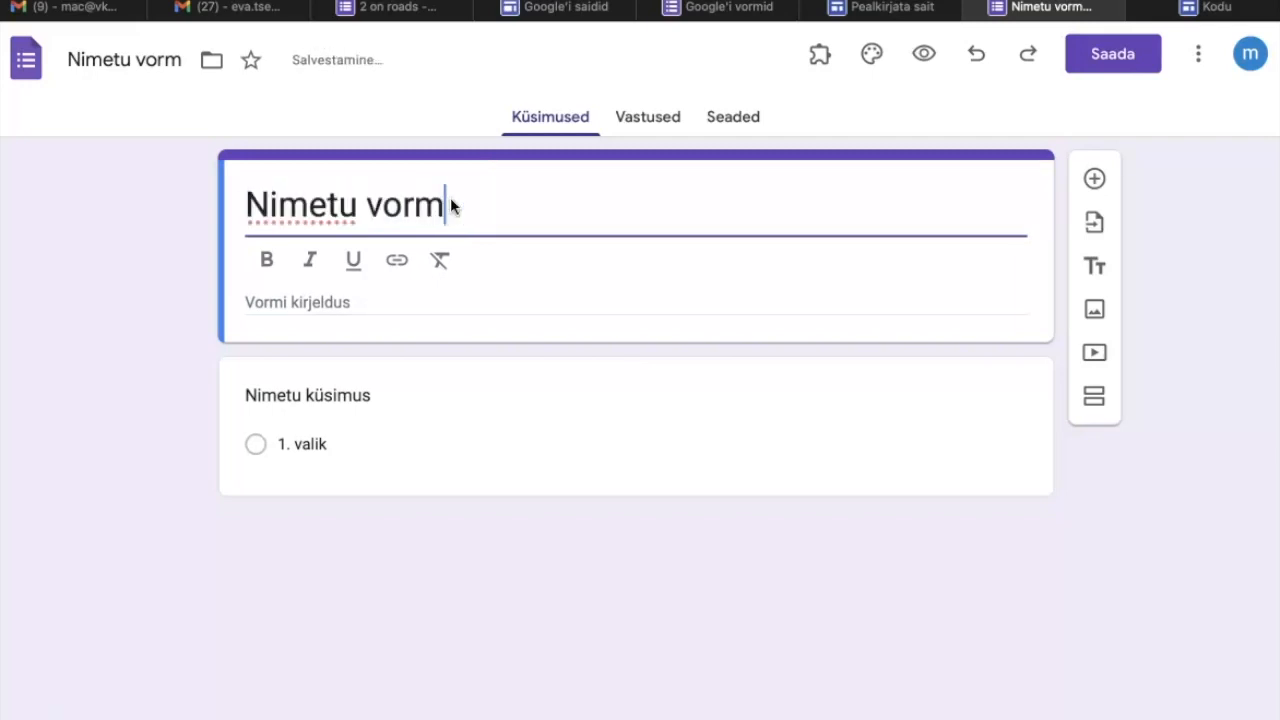
{"action": "key", "text": "BackSpace"}
{"action": "key", "text": "BackSpace"}
{"action": "key", "text": "BackSpace"}
{"action": "key", "text": "BackSpace"}
{"action": "key", "text": "BackSpace"}
{"action": "key", "text": "BackSpace"}
{"action": "key", "text": "BackSpace"}
{"action": "key", "text": "BackSpace"}
{"action": "key", "text": "BackSpace"}
{"action": "key", "text": "BackSpace"}
{"action": "key", "text": "BackSpace"}
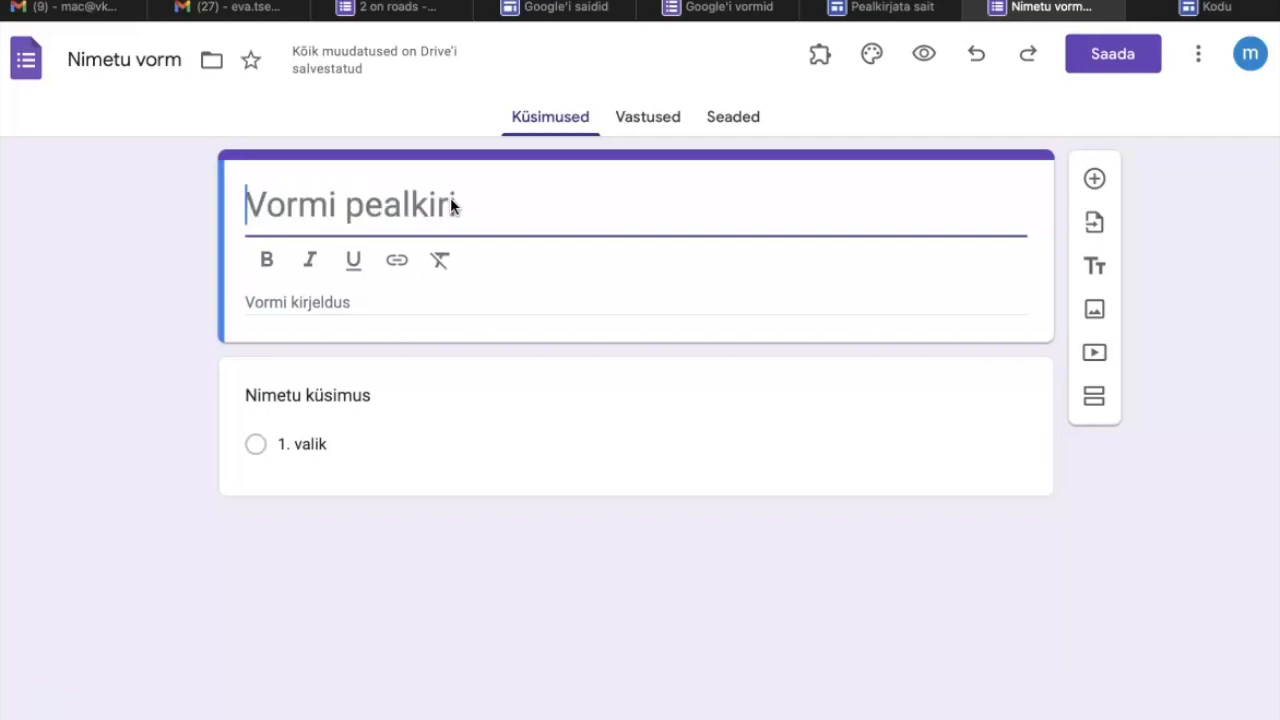
{"action": "key", "text": "ctrl+z"}
Replace the blank form's default title with "2 on roads" and open the form description for editing.
{"action": "key", "text": "BackSpace"}
{"action": "key", "text": "BackSpace"}
{"action": "key", "text": "BackSpace"}
{"action": "key", "text": "BackSpace"}
{"action": "key", "text": "BackSpace"}
{"action": "key", "text": "BackSpace"}
{"action": "key", "text": "BackSpace"}
{"action": "key", "text": "BackSpace"}
{"action": "key", "text": "BackSpace"}
{"action": "key", "text": "BackSpace"}
{"action": "key", "text": "BackSpace"}
{"action": "key", "text": "BackSpace"}
{"action": "type", "text": "2 on roads"}
{"action": "left_click", "coordinate": [340, 300]}
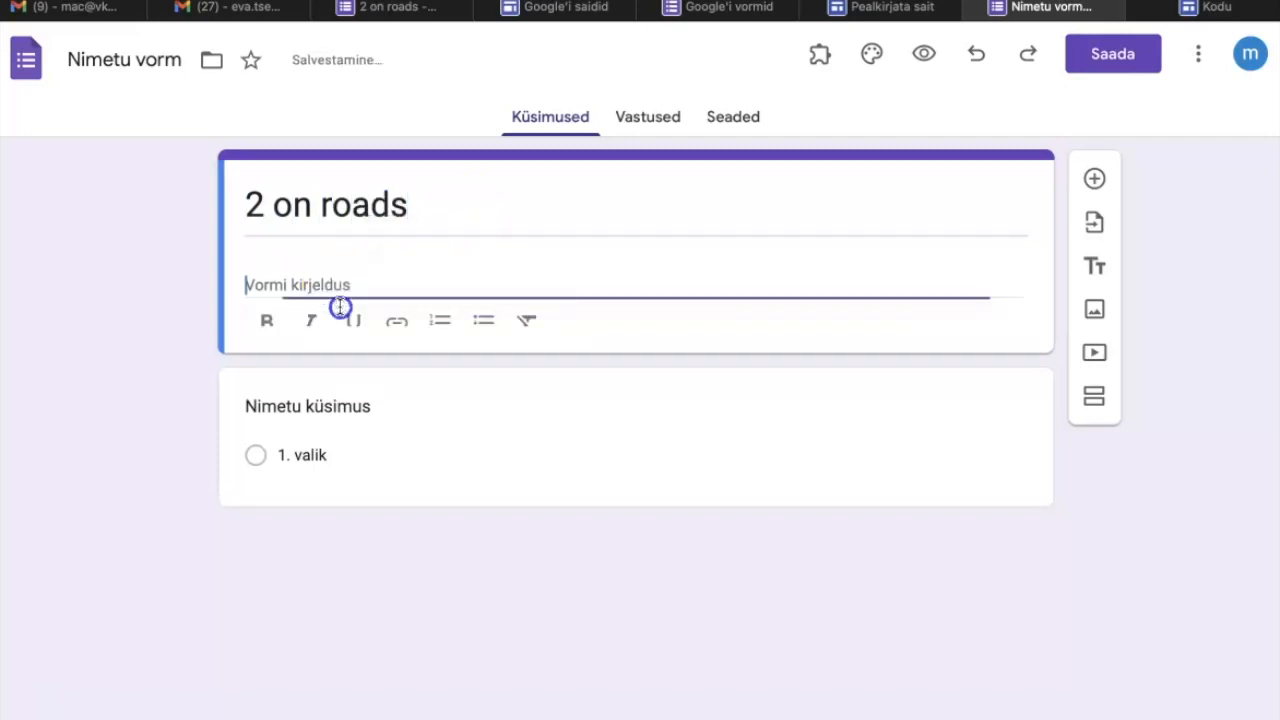
Enter the description "Thank you for choosing our company. We will respond to your inquiry within two business days." and title the first question "Do you want".
{"action": "type", "text": "Thank you for choosing our company. We will respond to your inquiry within two business days."}
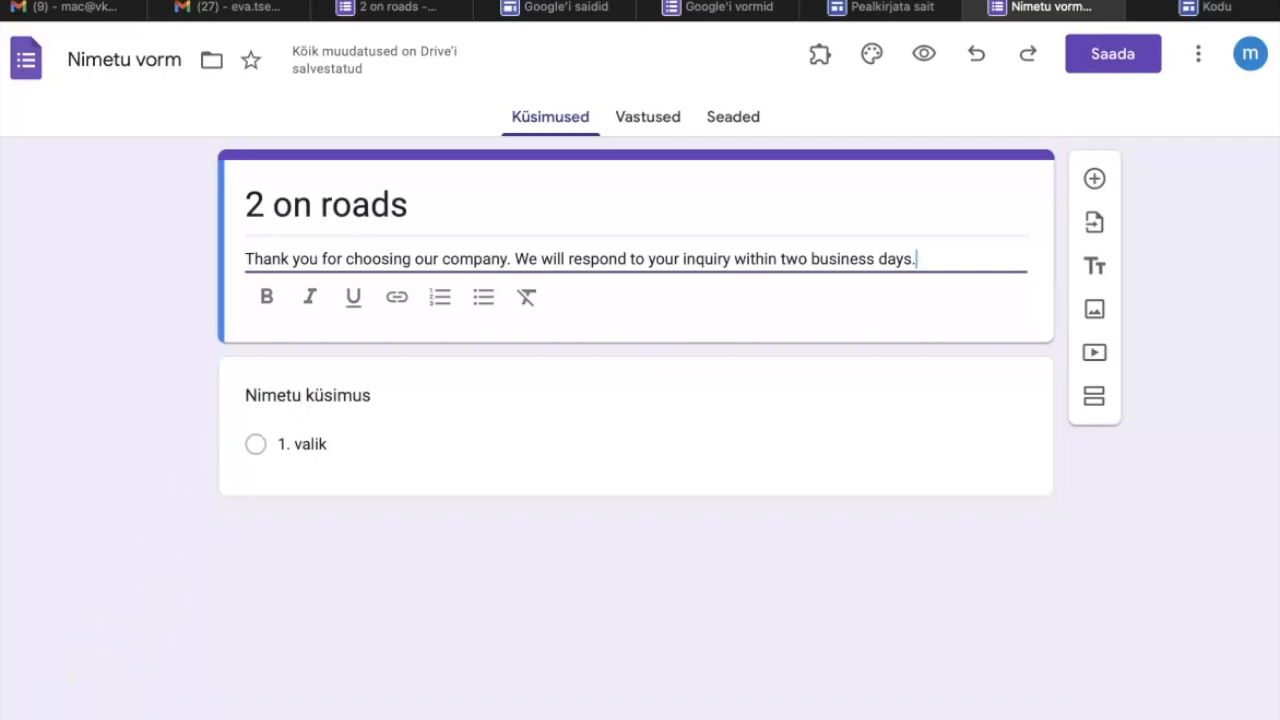
{"action": "left_click", "coordinate": [425, 370]}
{"action": "left_click", "coordinate": [425, 370]}
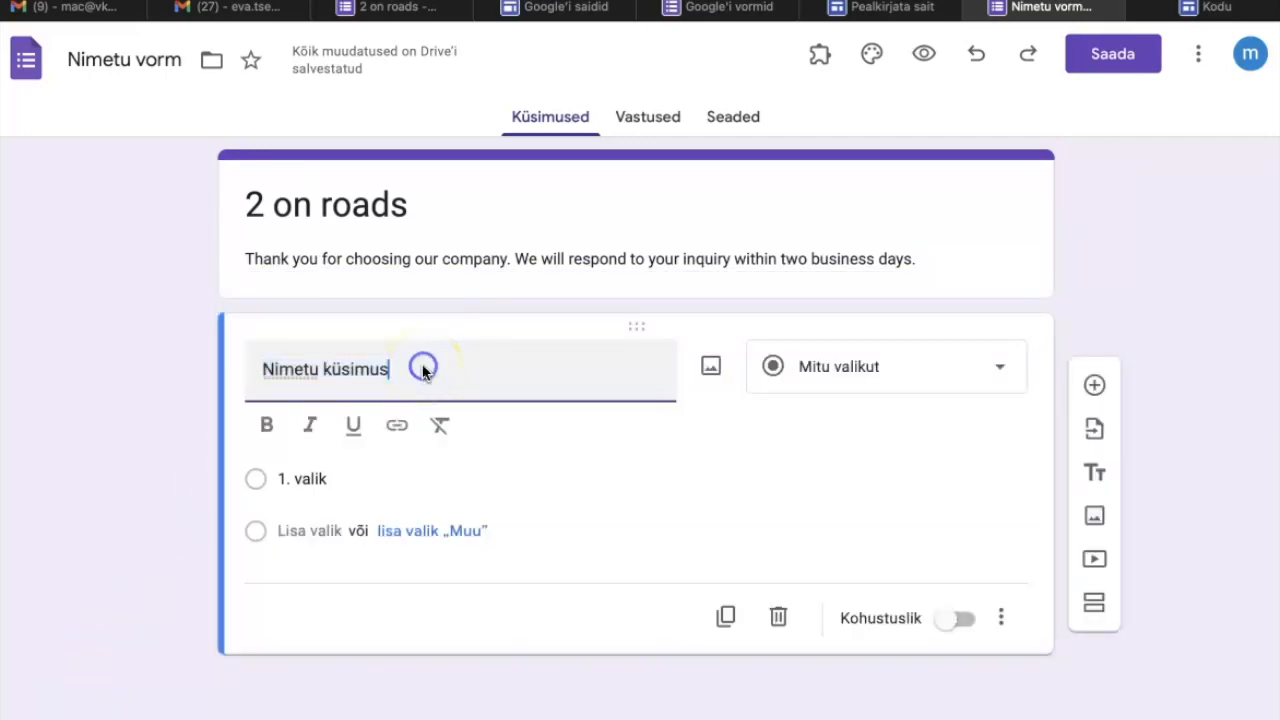
{"action": "key", "text": "BackSpace"}
{"action": "key", "text": "BackSpace"}
{"action": "key", "text": "BackSpace"}
{"action": "key", "text": "BackSpace"}
{"action": "key", "text": "BackSpace"}
{"action": "key", "text": "BackSpace"}
{"action": "key", "text": "BackSpace"}
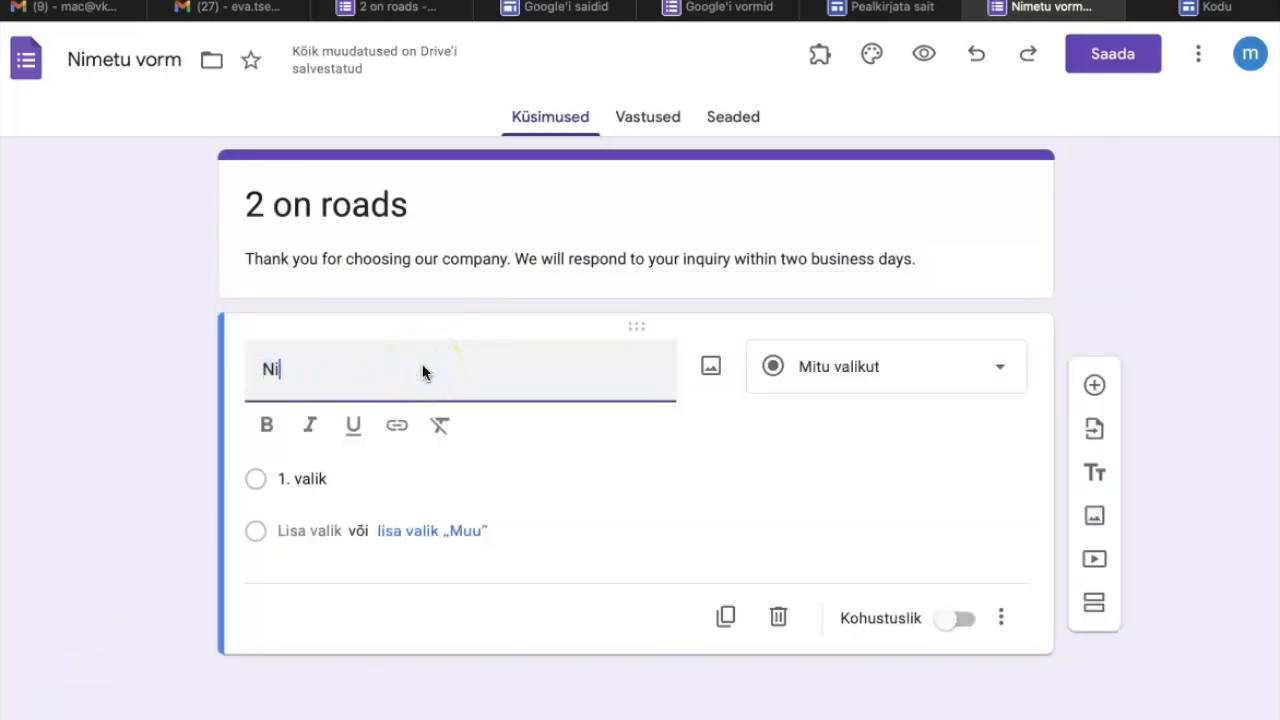
{"action": "key", "text": "BackSpace"}
{"action": "type", "text": "Do"}
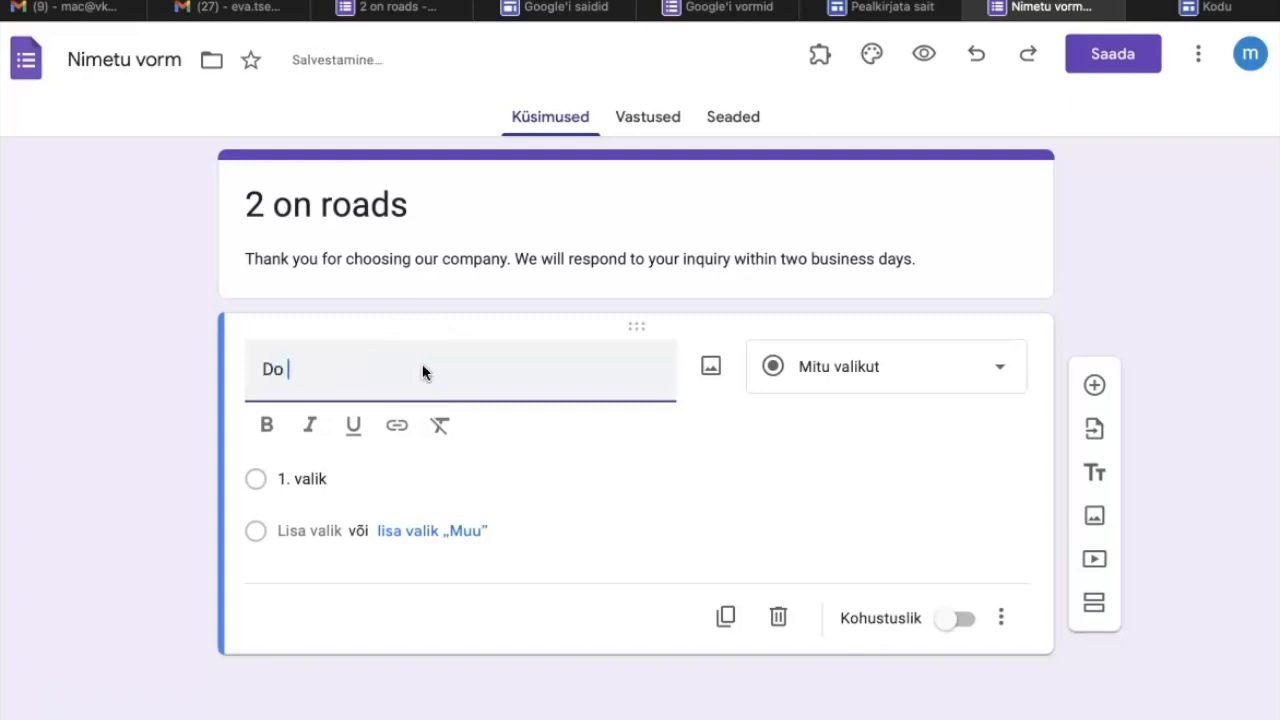
{"action": "type", "text": " you wan"}
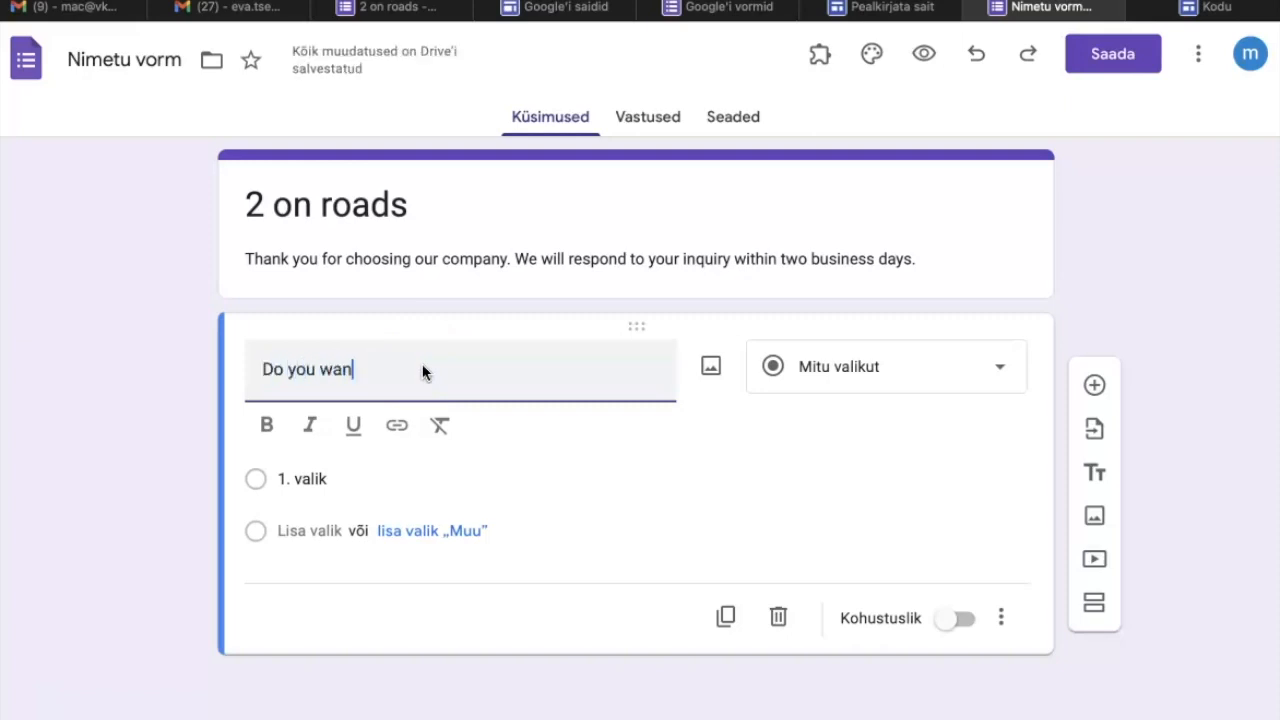
{"action": "type", "text": "t"}
Give the "Do you want" question two answer options, "an inquiry" and "an order".
{"action": "left_click", "coordinate": [301, 477]}
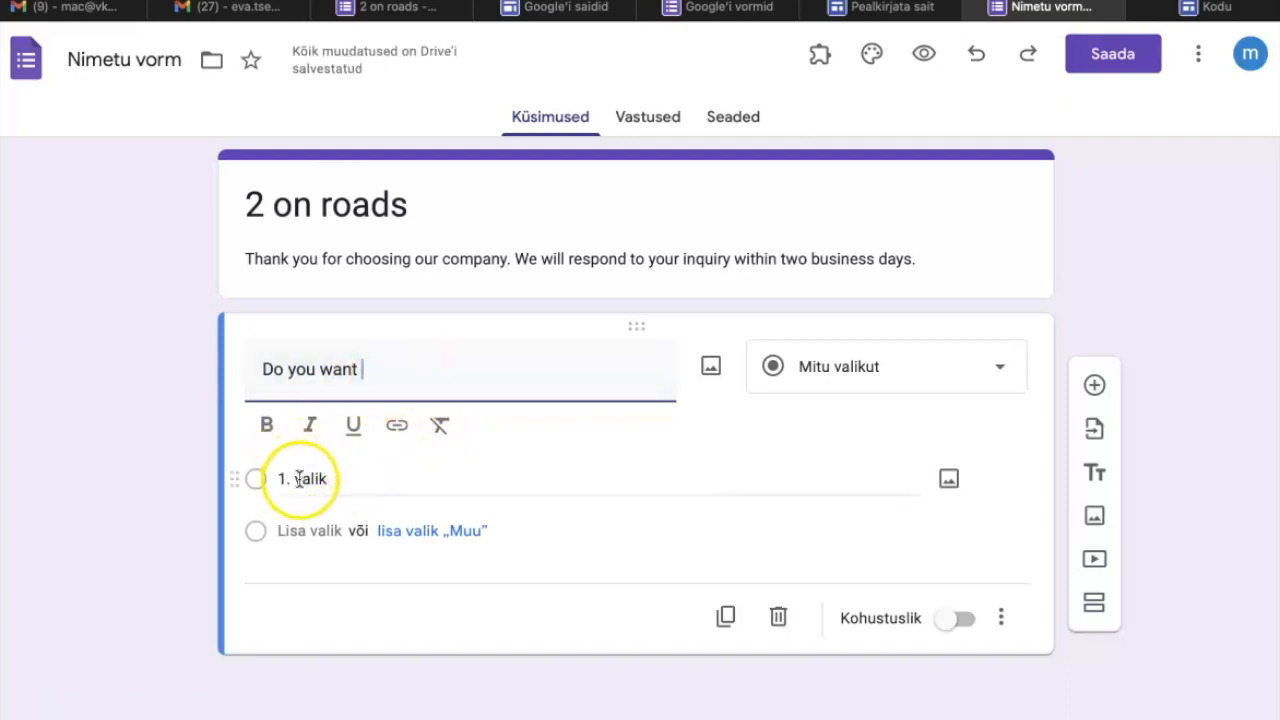
{"action": "type", "text": "an inqu"}
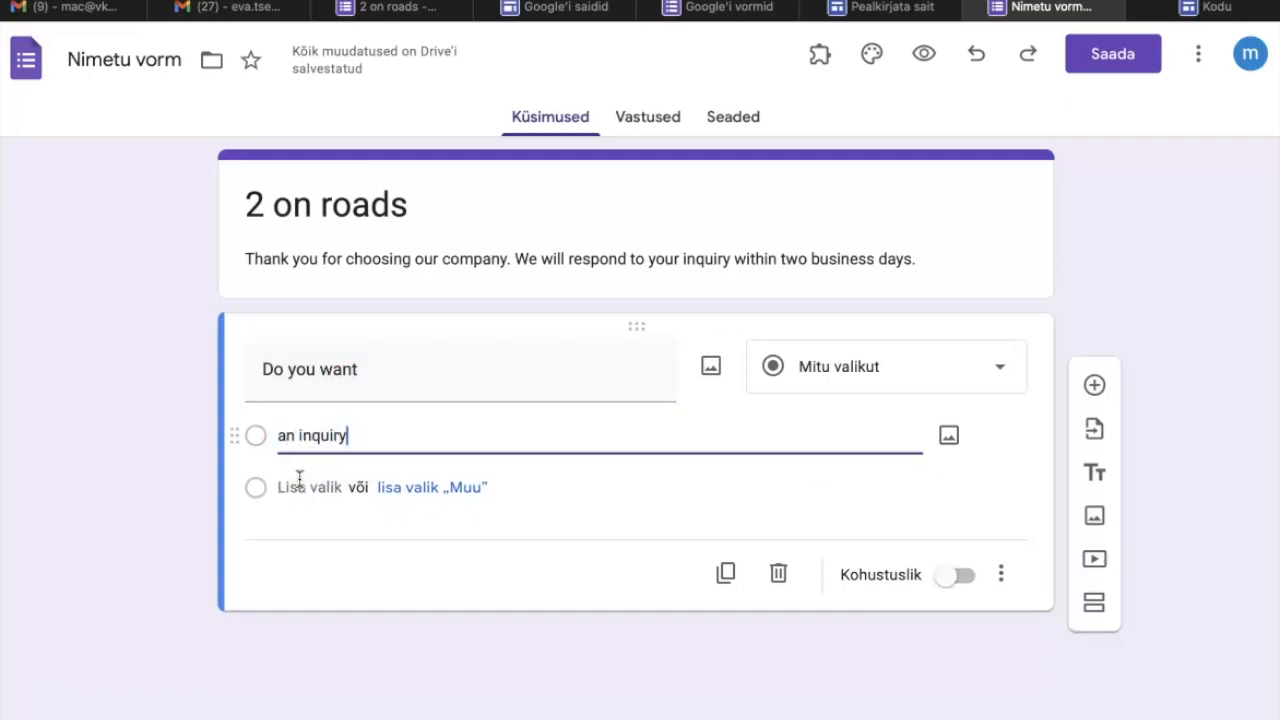
{"action": "type", "text": "iry"}
{"action": "left_click", "coordinate": [305, 487]}
{"action": "type", "text": "an order"}
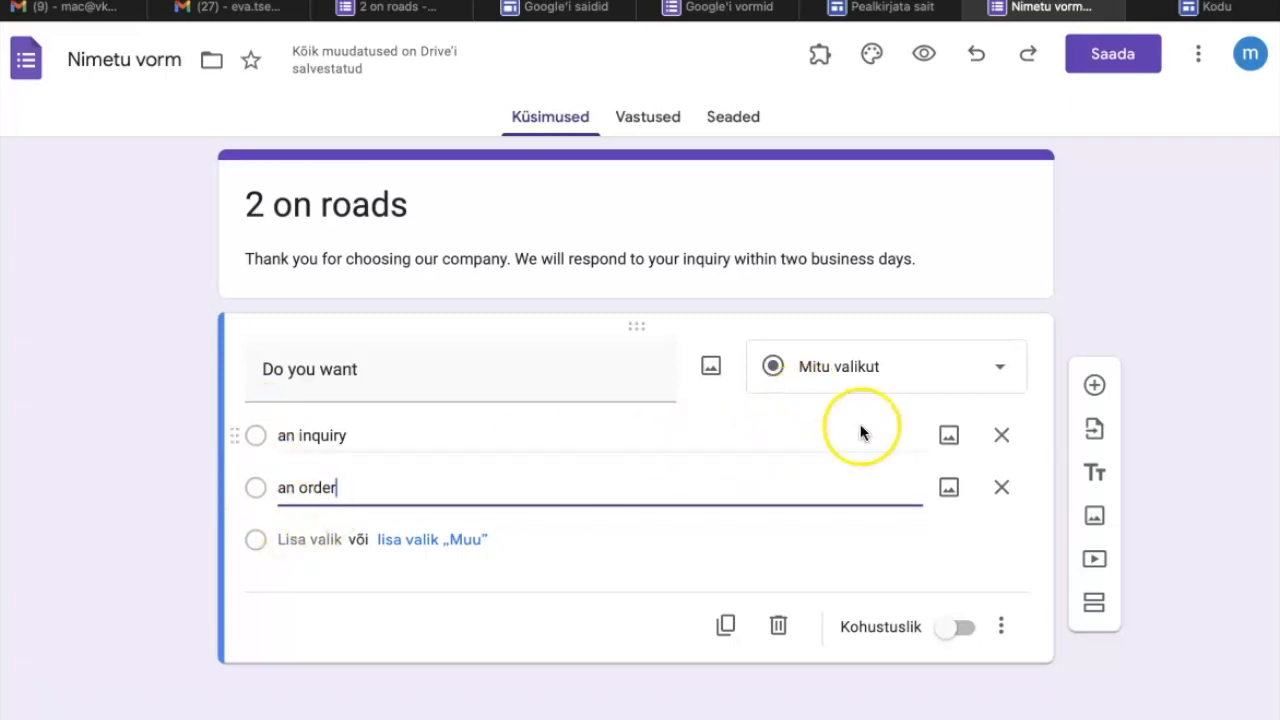
Add a short-answer (Lühike vastus) question titled "Name or Company name" below the first question.
{"action": "left_click", "coordinate": [1094, 385]}
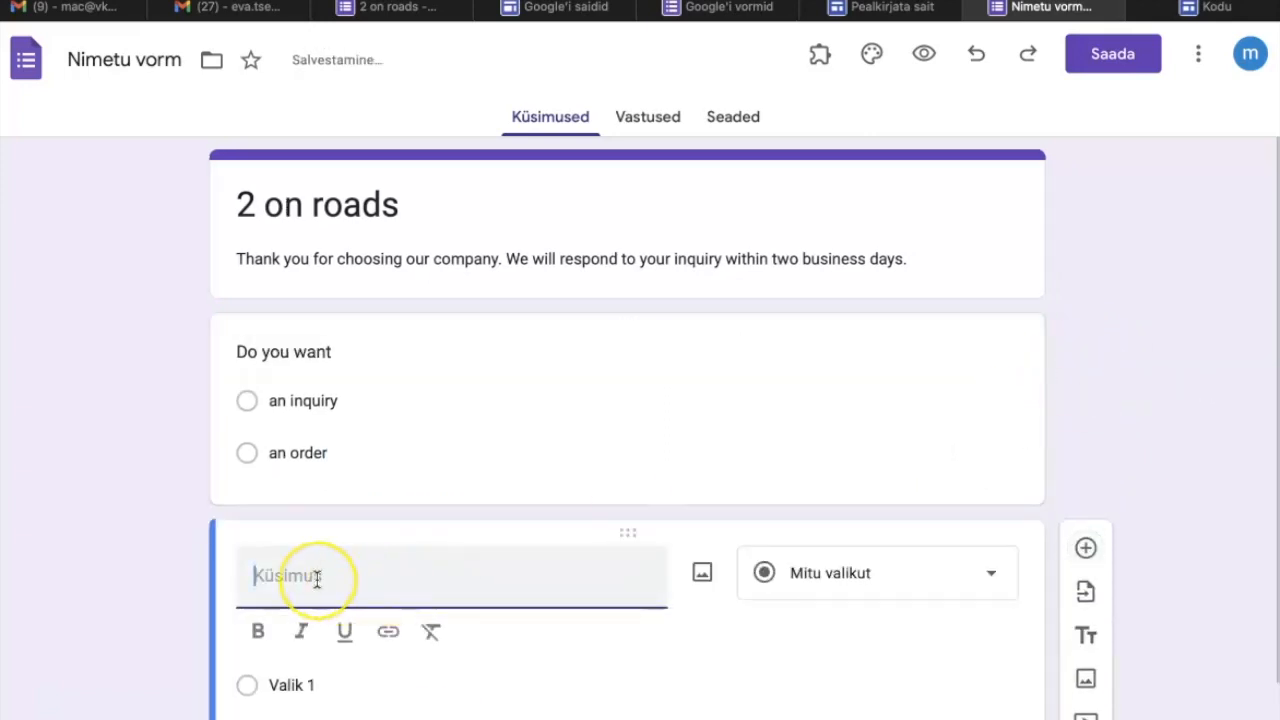
{"action": "type", "text": "NAm"}
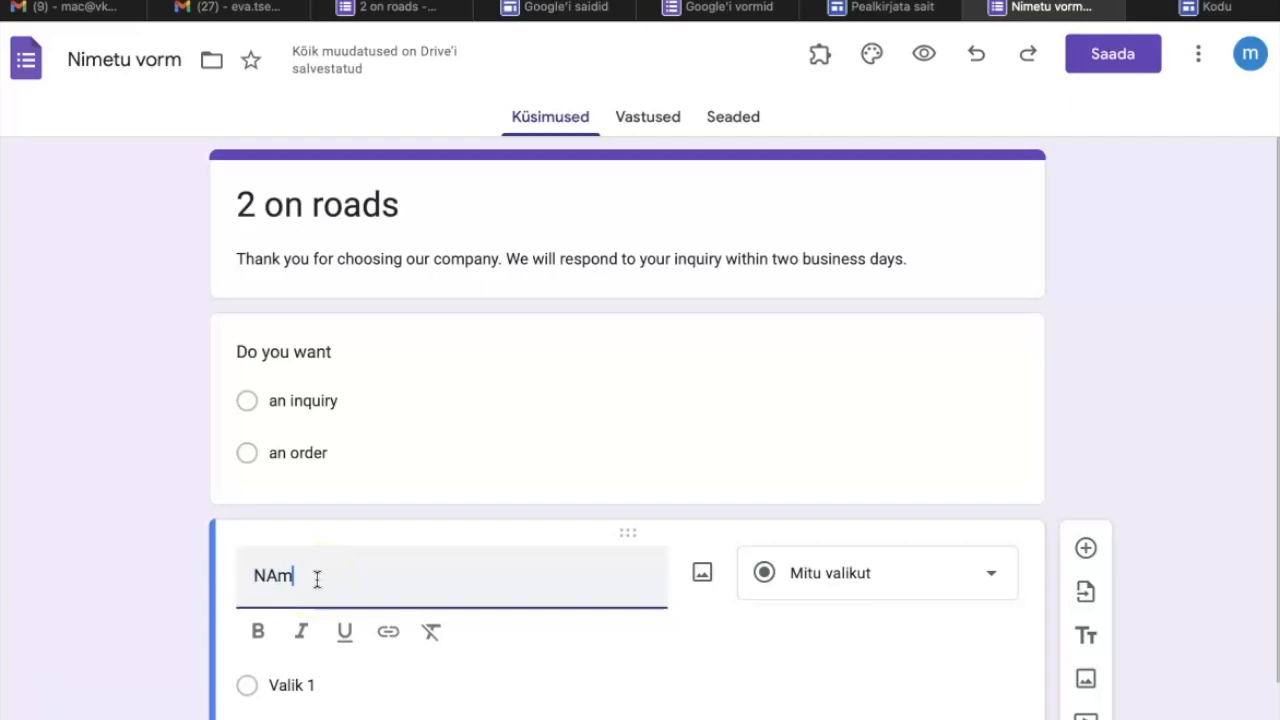
{"action": "type", "text": "e of Compa"}
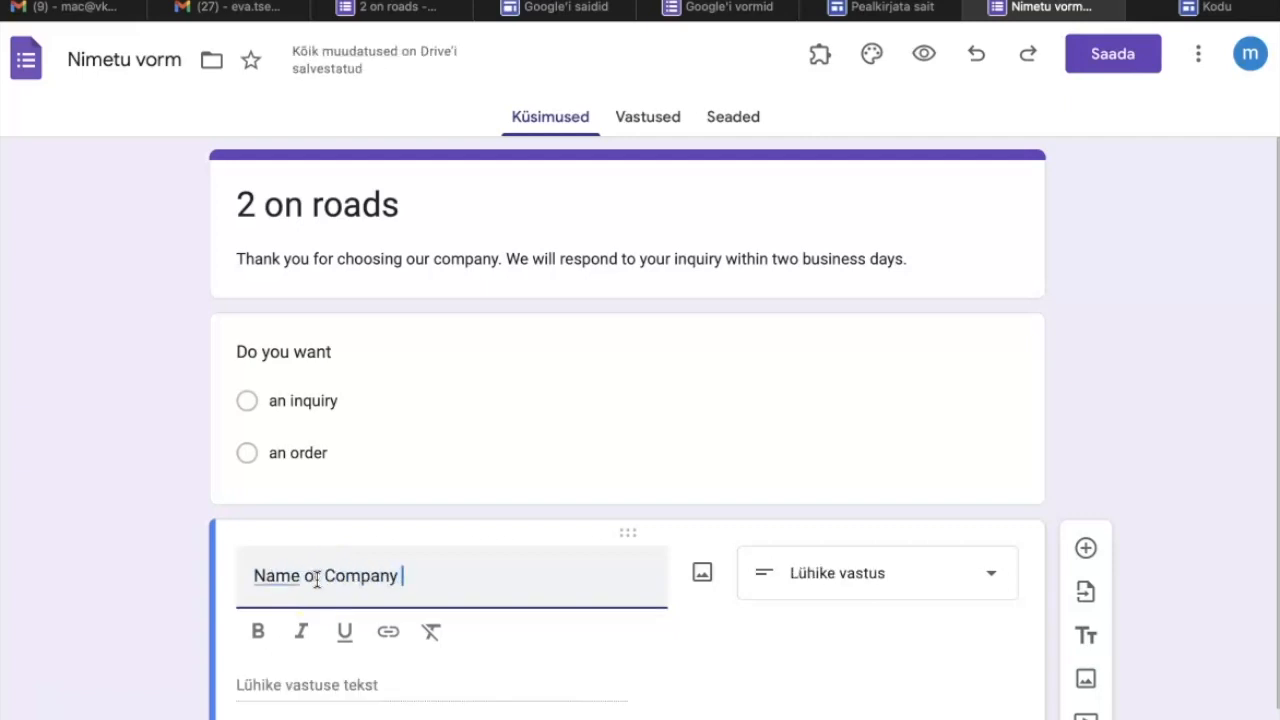
{"action": "type", "text": "ny name"}
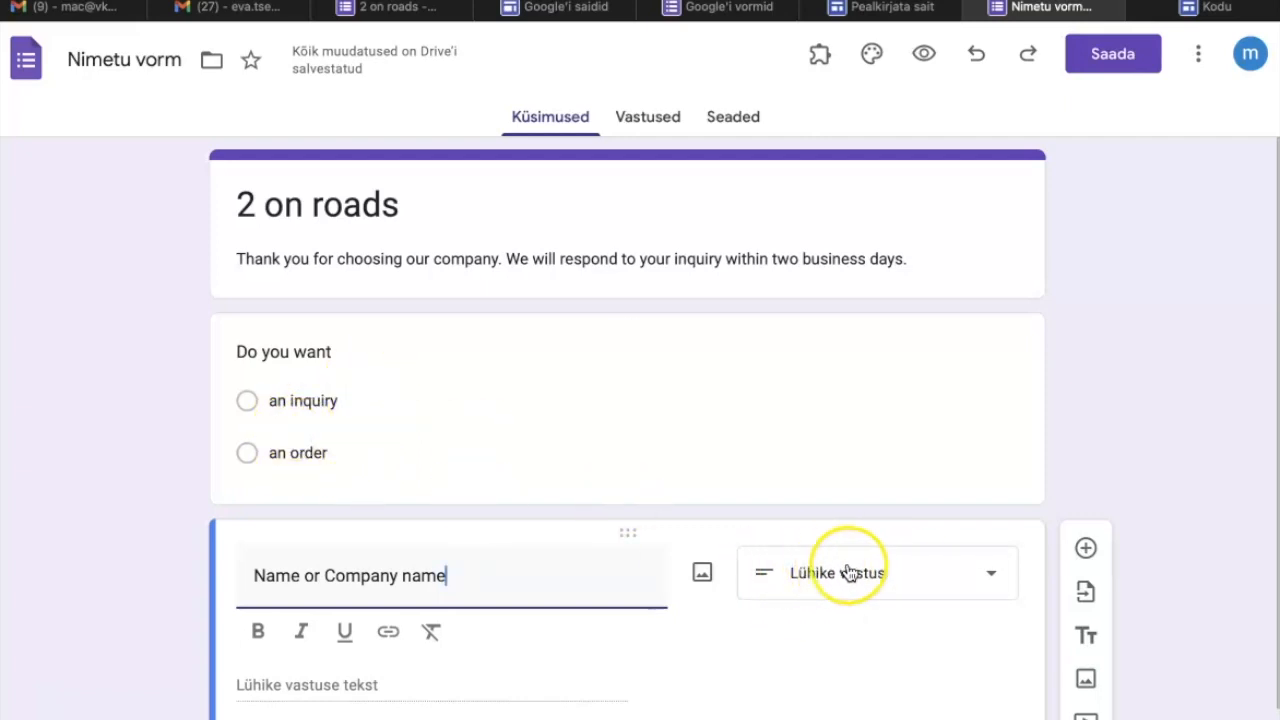
Examine the answer types available for the "Name or Company name" question and its required-answer setting.
{"action": "left_click", "coordinate": [989, 578]}
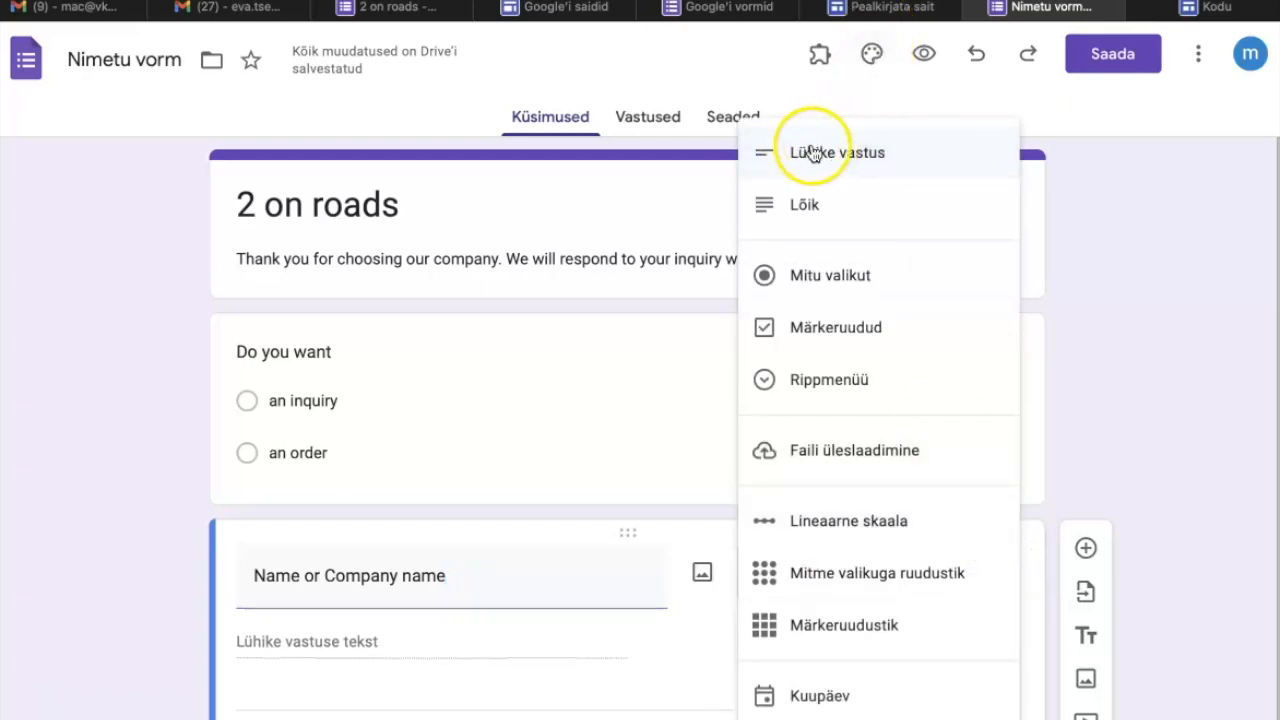
{"action": "left_click", "coordinate": [1146, 250]}
{"action": "left_click", "coordinate": [1000, 580]}
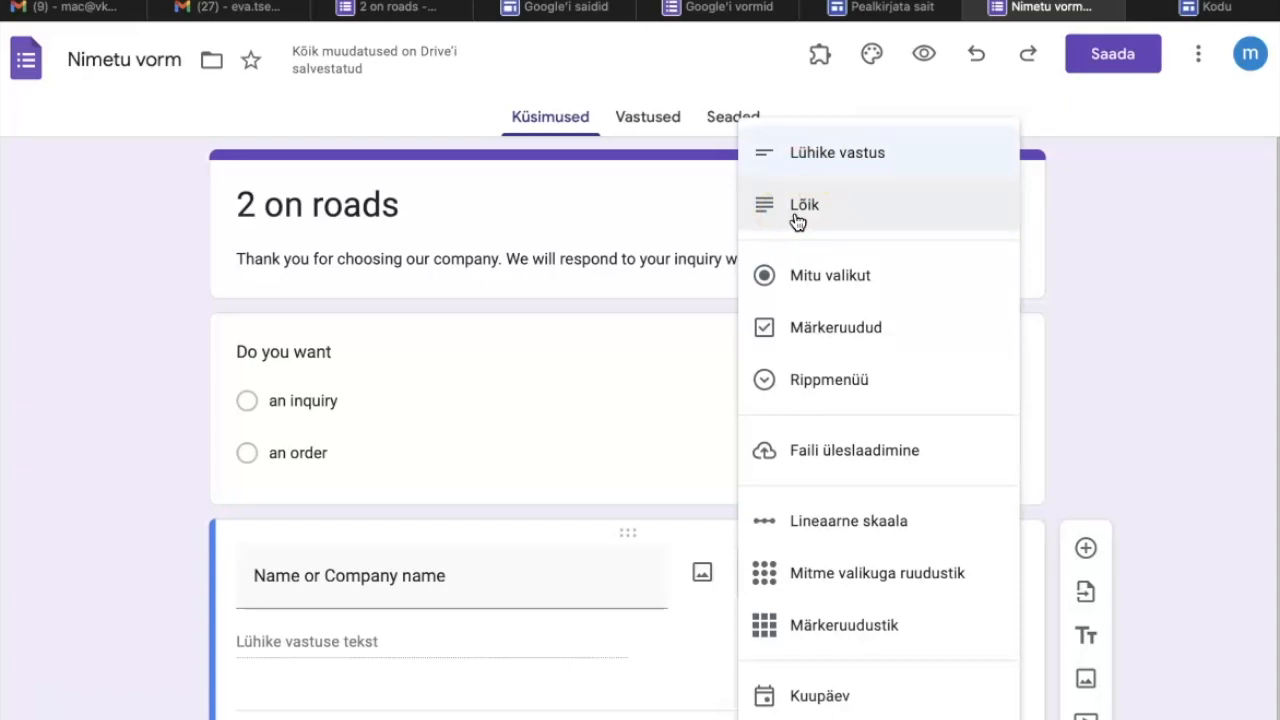
{"action": "left_click", "coordinate": [420, 676]}
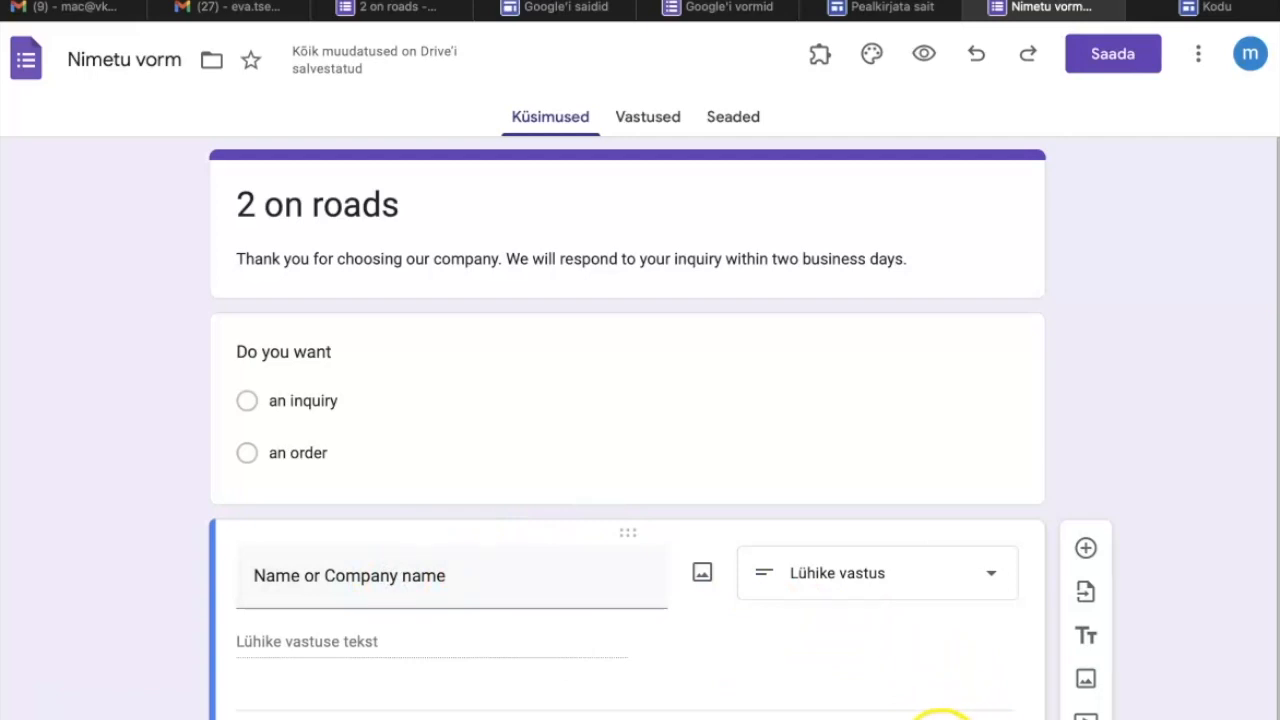
{"action": "left_click", "coordinate": [958, 719]}
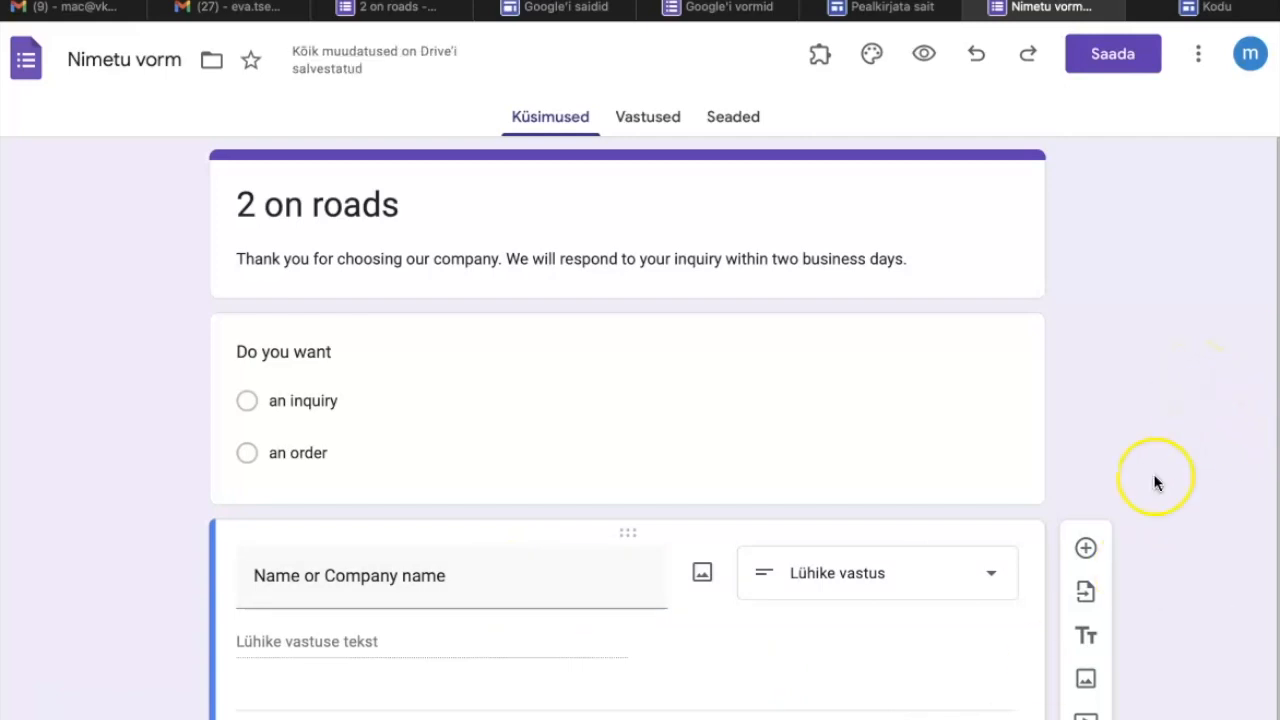
Add a short-answer question titled "email" and make it required.
{"action": "left_click", "coordinate": [1089, 550]}
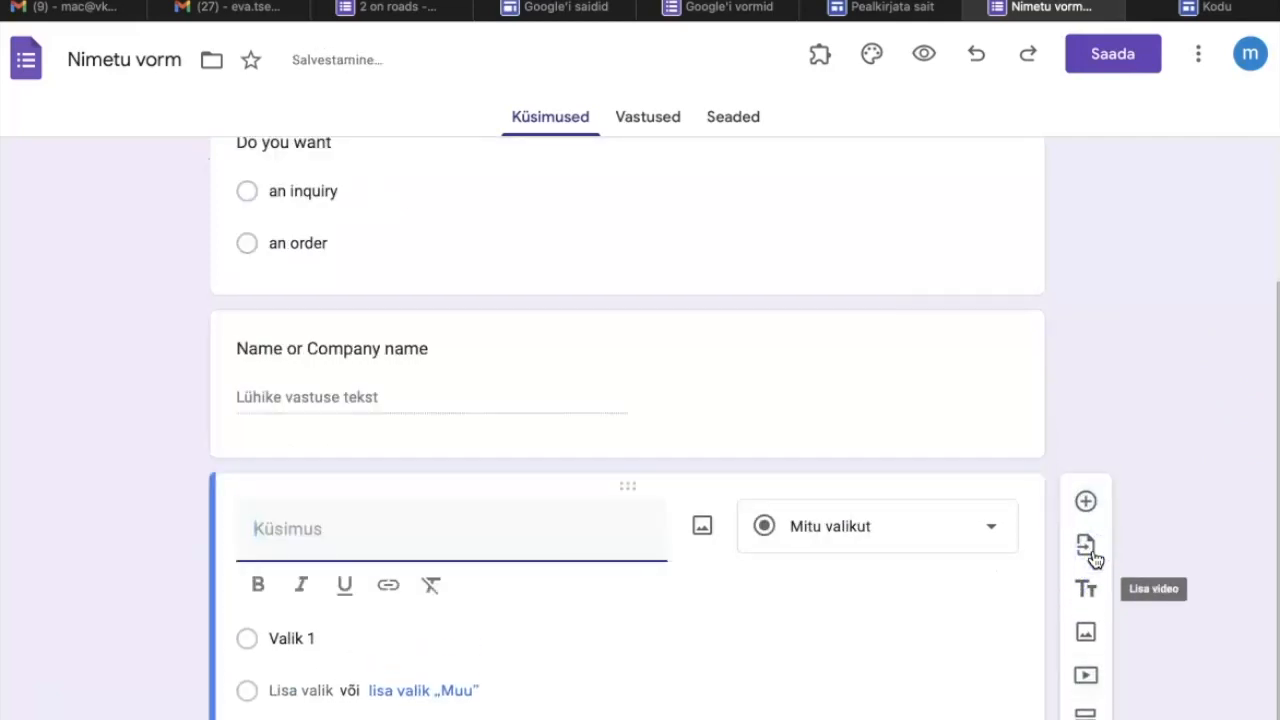
{"action": "type", "text": "email"}
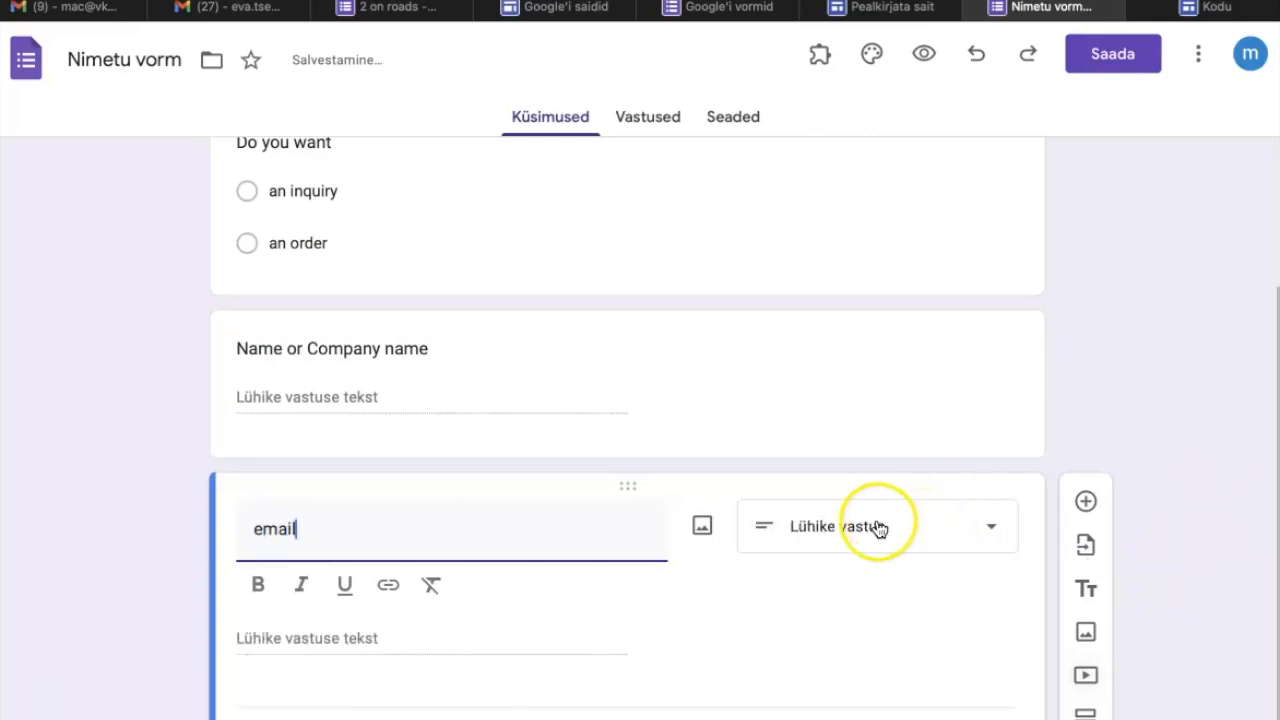
{"action": "left_click", "coordinate": [934, 714]}
{"action": "left_click", "coordinate": [945, 698]}
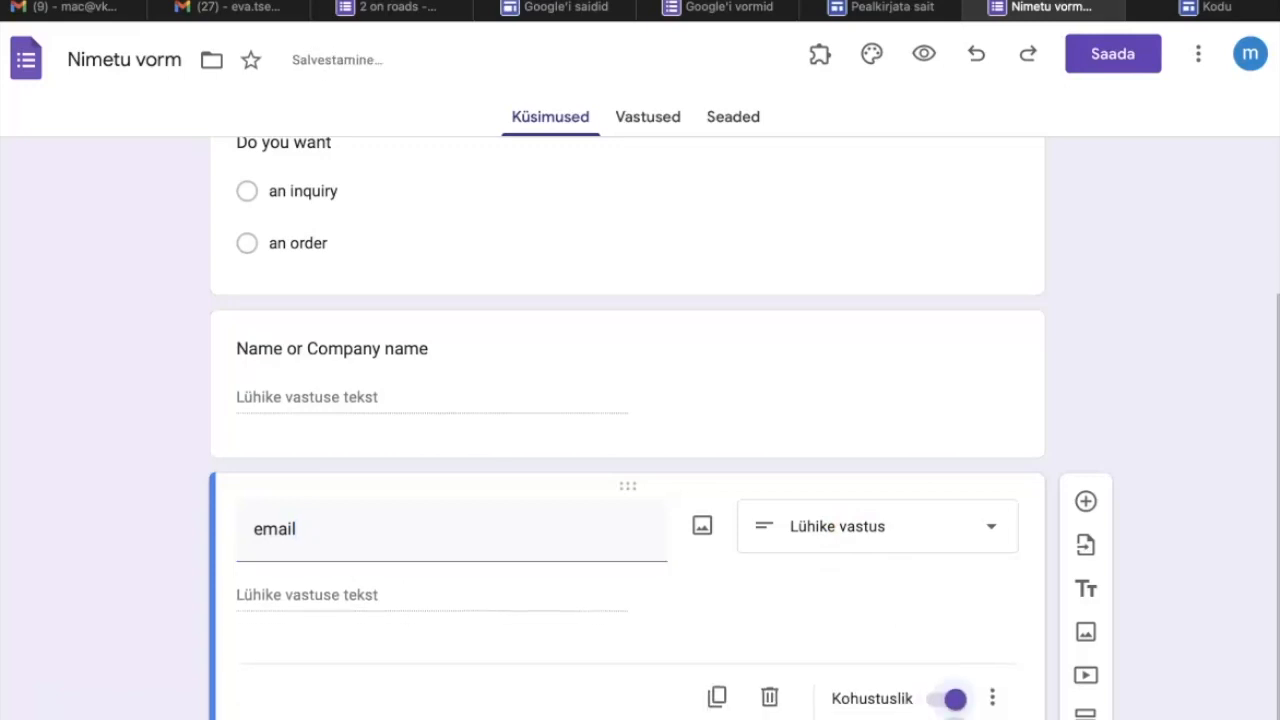
Add a short-answer question titled "Phone number" and make it required.
{"action": "left_click", "coordinate": [1086, 503]}
{"action": "type", "text": "Phone"}
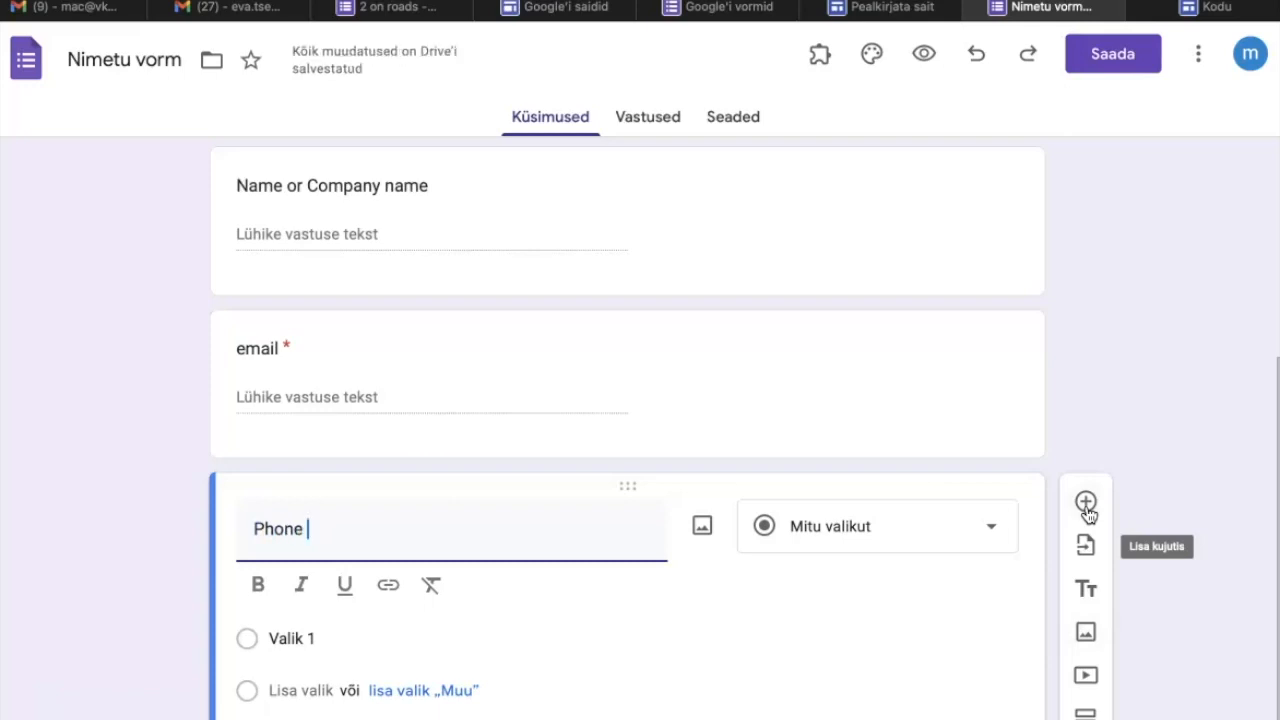
{"action": "type", "text": " number"}
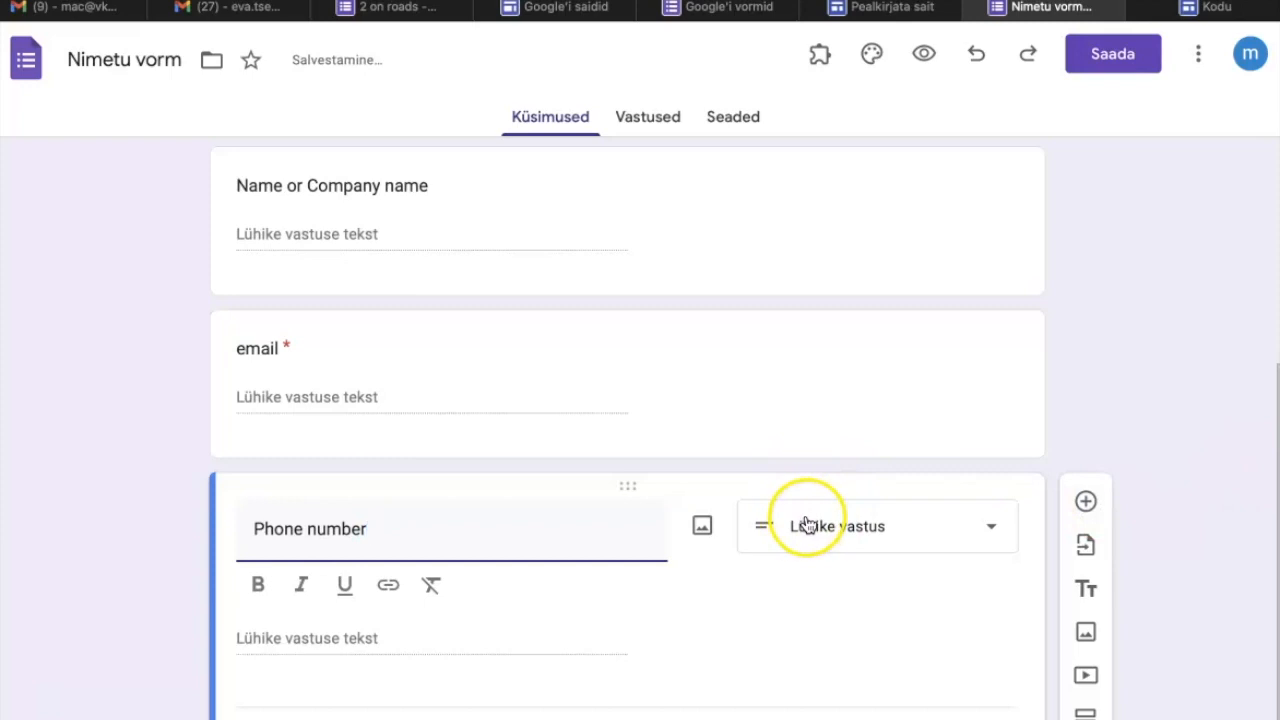
{"action": "left_click", "coordinate": [955, 719]}
Add a required question titled "Date of loading the goods" with the date (Kuupäev) answer type.
{"action": "left_click", "coordinate": [1087, 502]}
{"action": "left_click", "coordinate": [606, 499]}
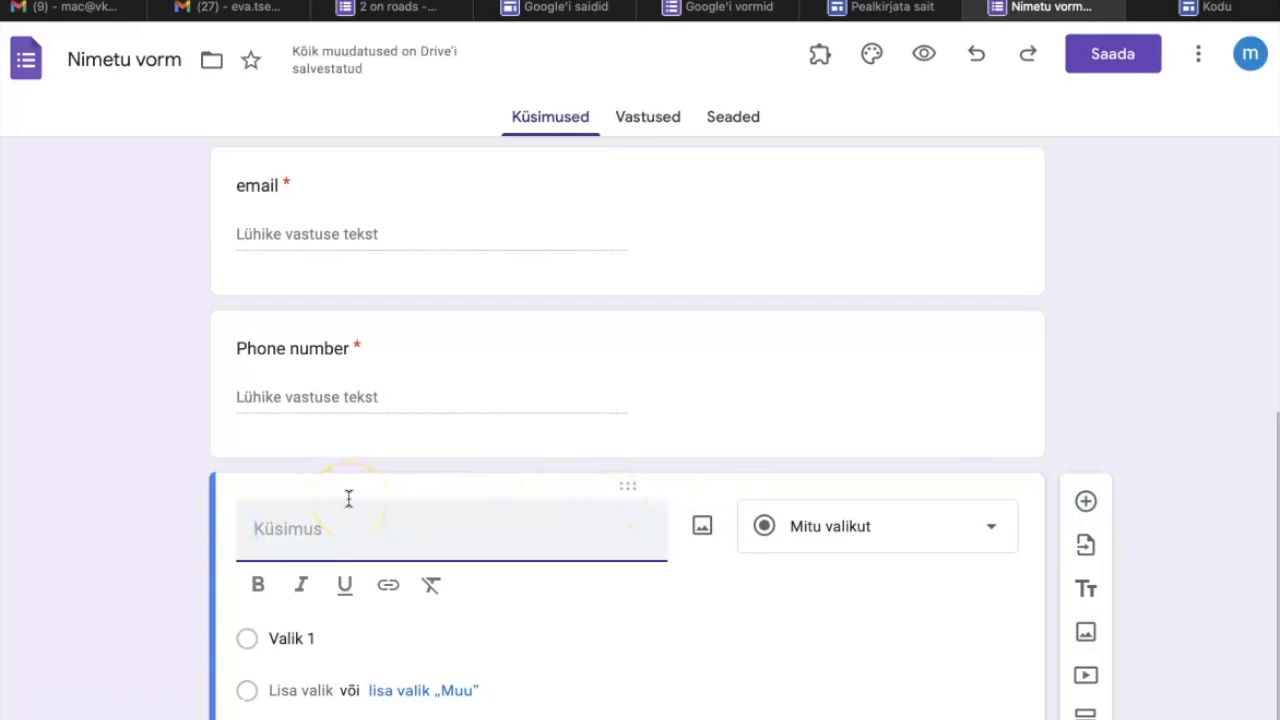
{"action": "left_click", "coordinate": [277, 536]}
{"action": "type", "text": "Date of loading the goods"}
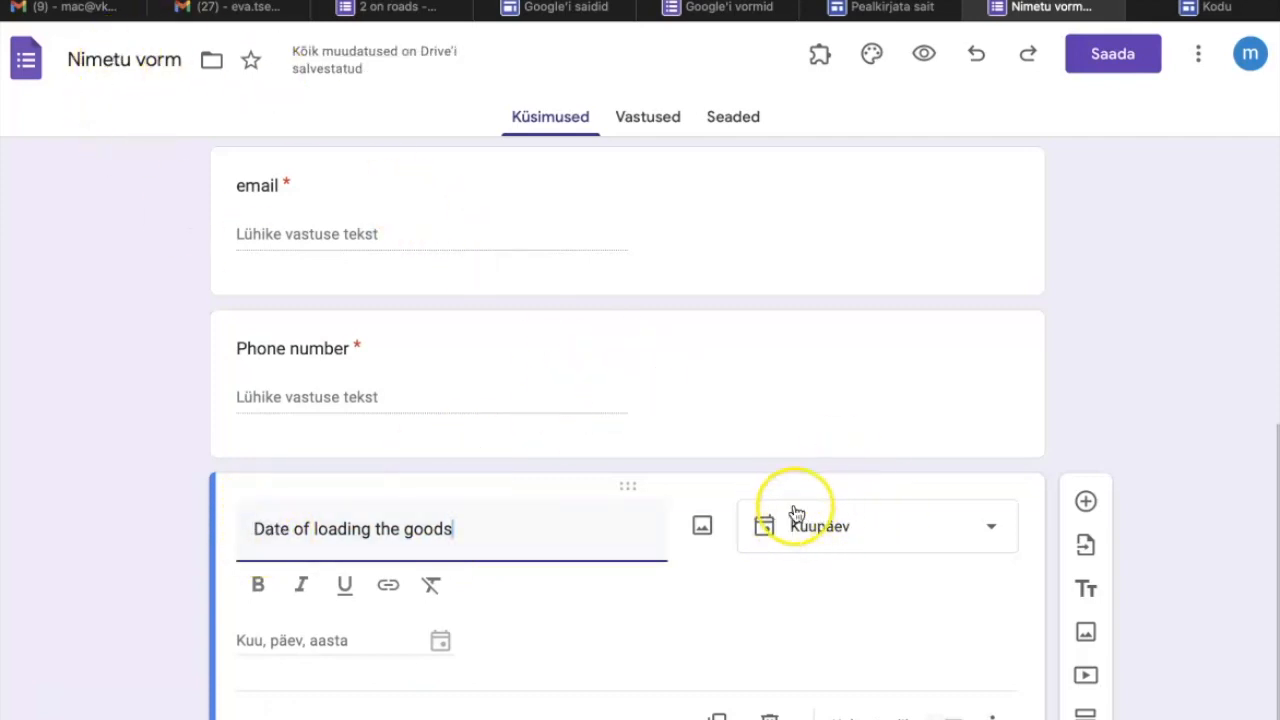
{"action": "left_click", "coordinate": [993, 532]}
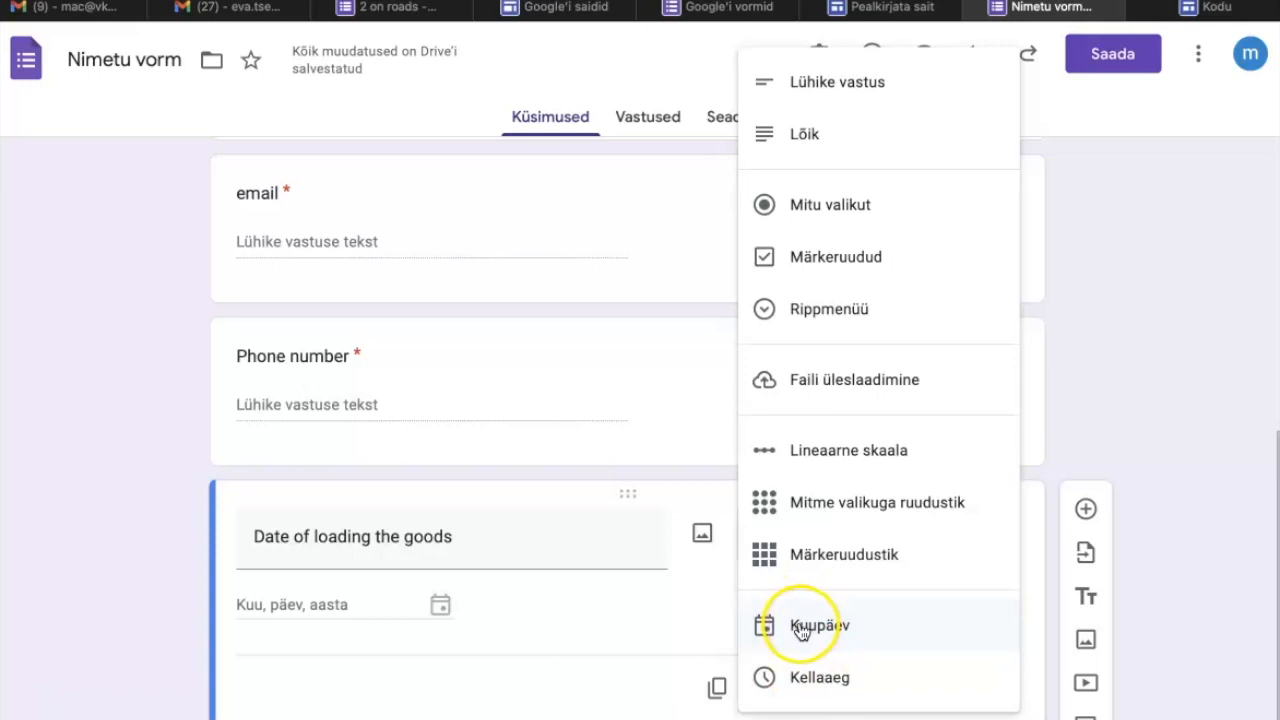
{"action": "left_click", "coordinate": [597, 537]}
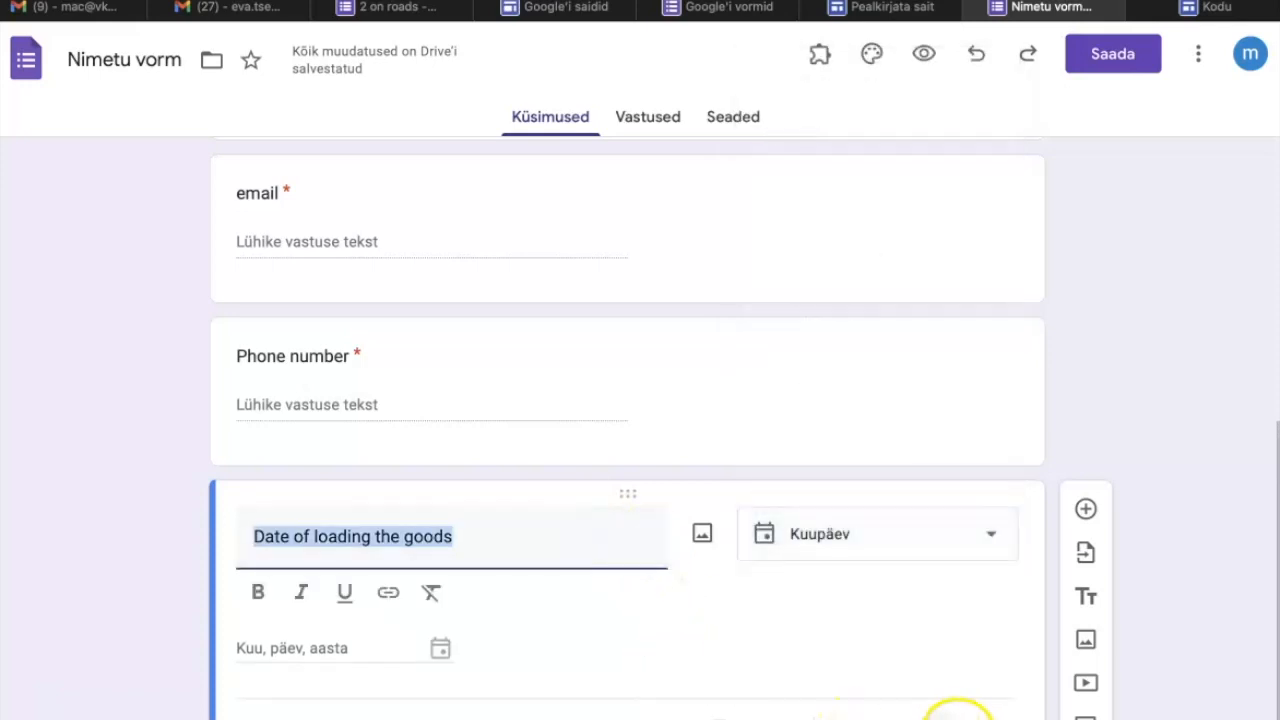
{"action": "left_click", "coordinate": [955, 714]}
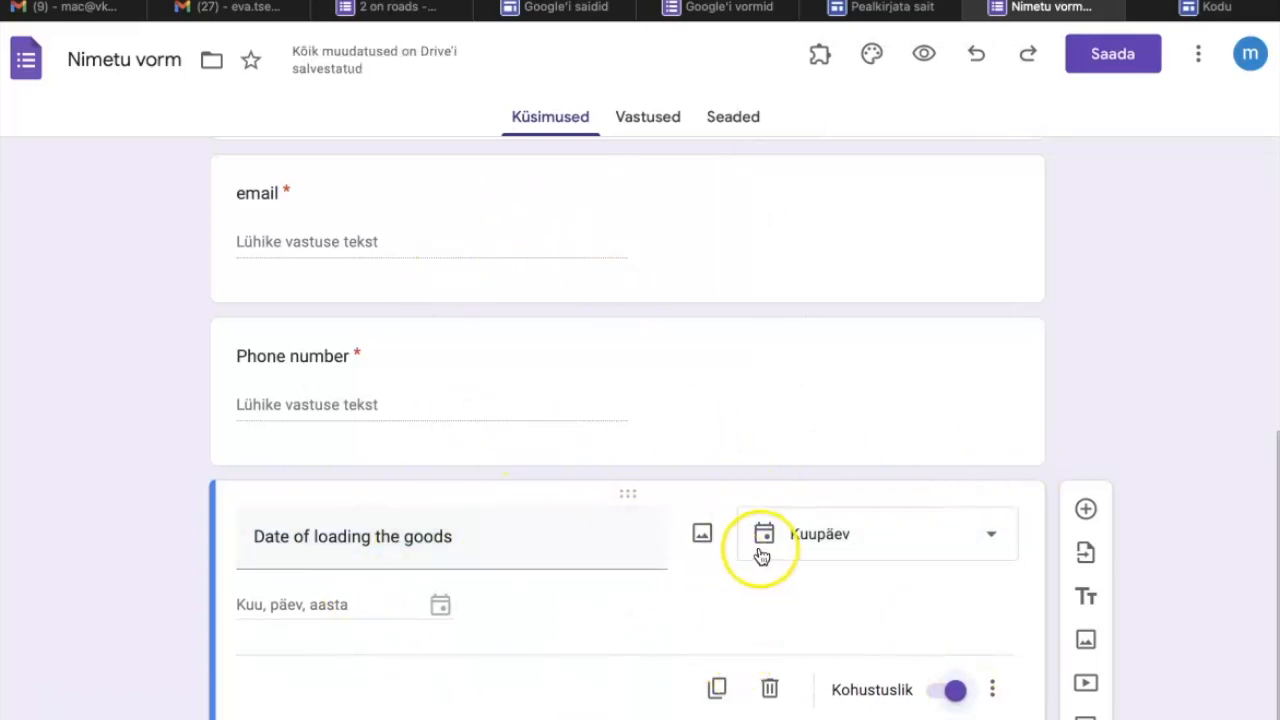
Add another blank question below the loading date and examine the answer types offered for it.
{"action": "left_click", "coordinate": [1086, 509]}
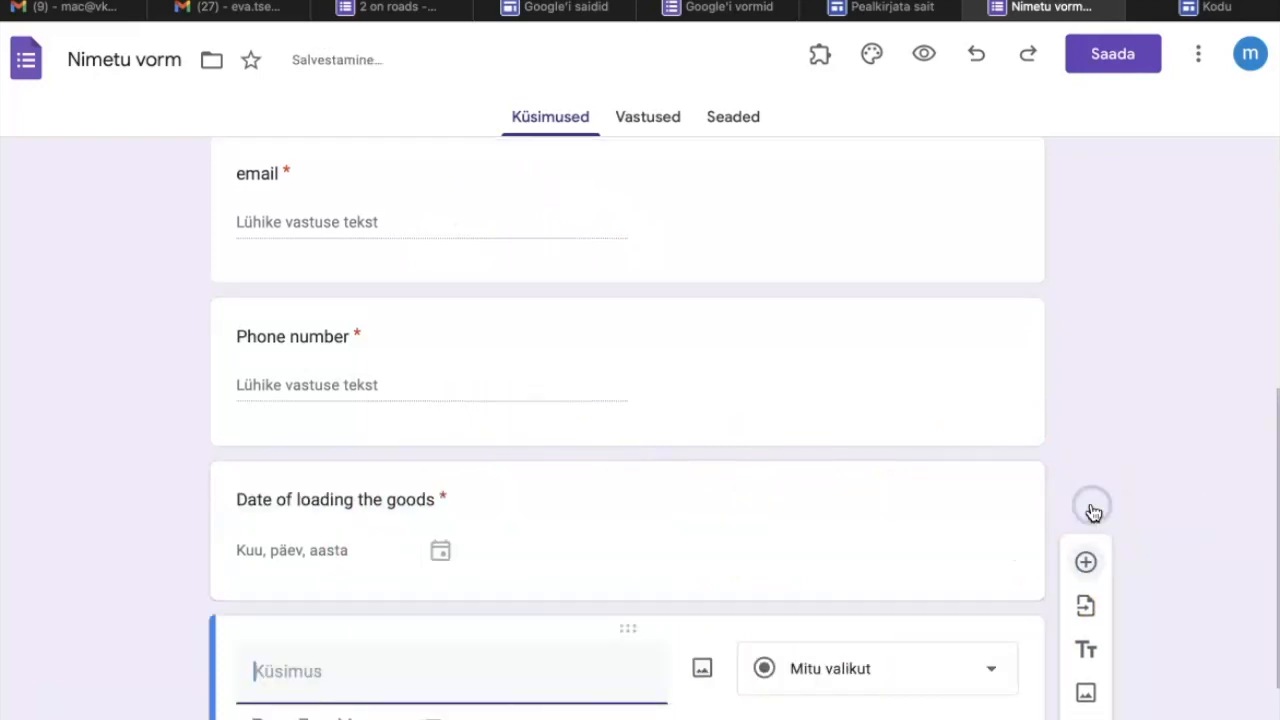
{"action": "left_click", "coordinate": [988, 668]}
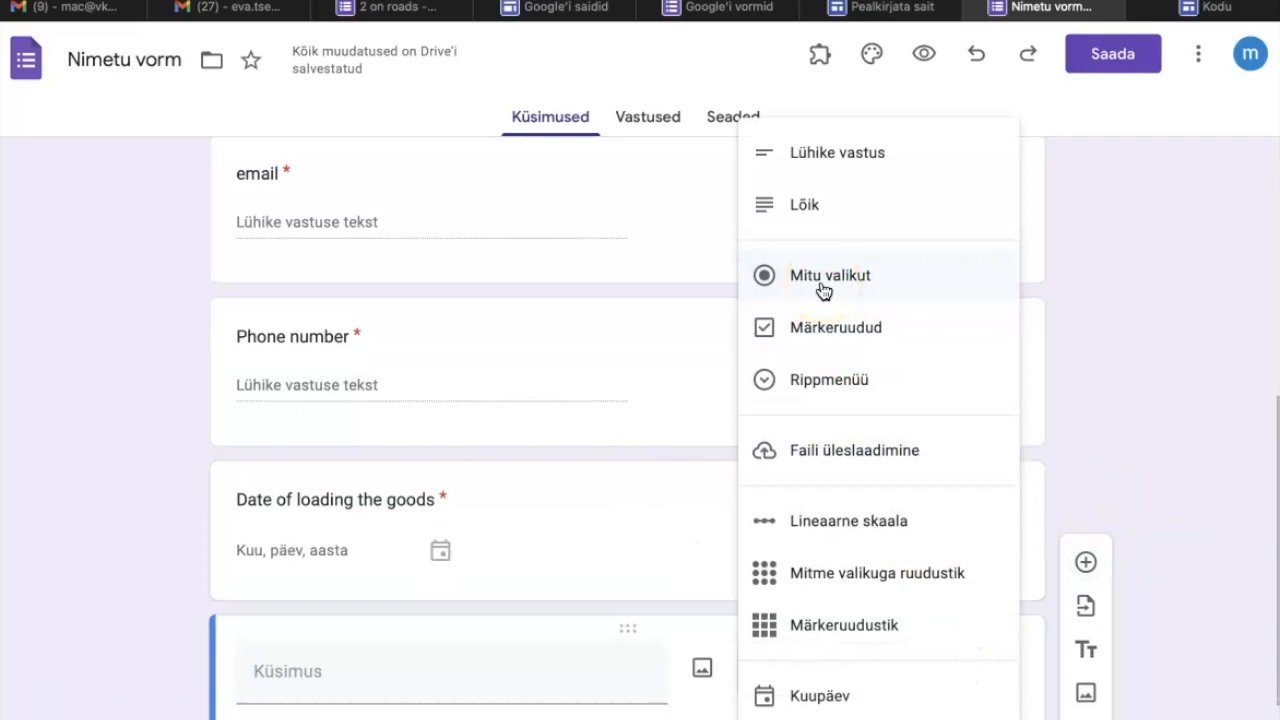
{"action": "left_click", "coordinate": [824, 165]}
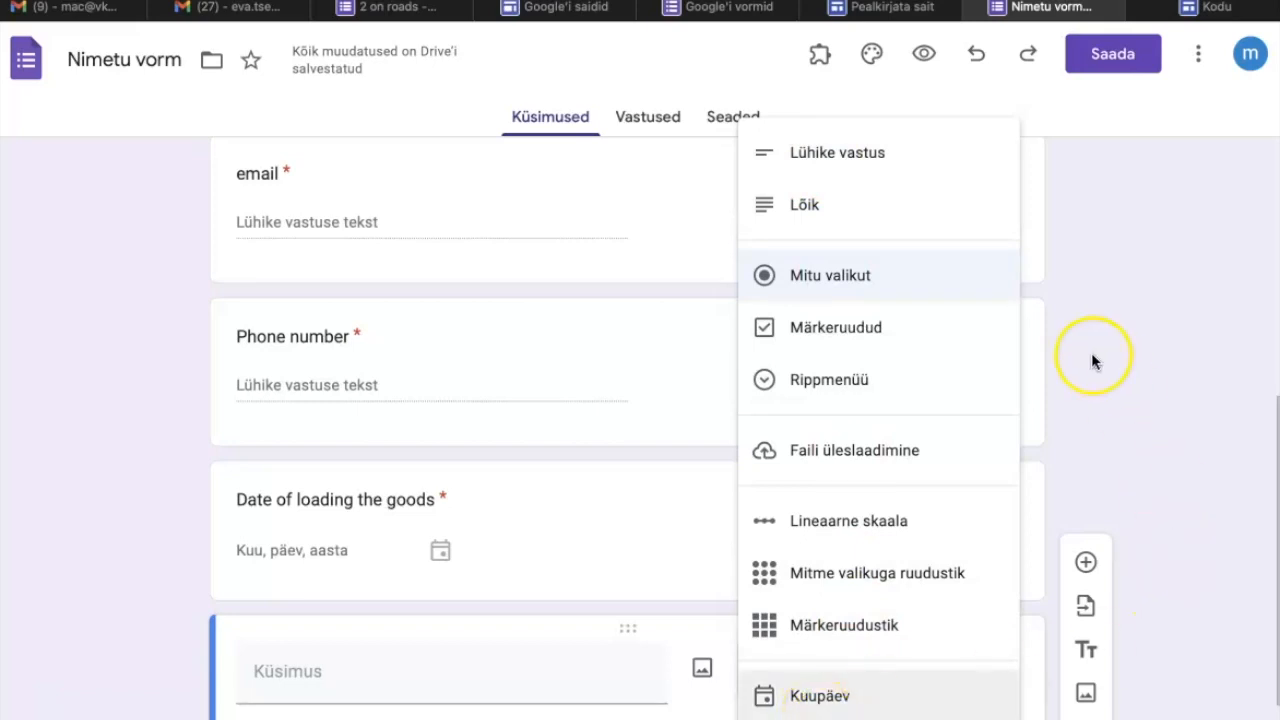
{"action": "left_click", "coordinate": [1137, 204]}
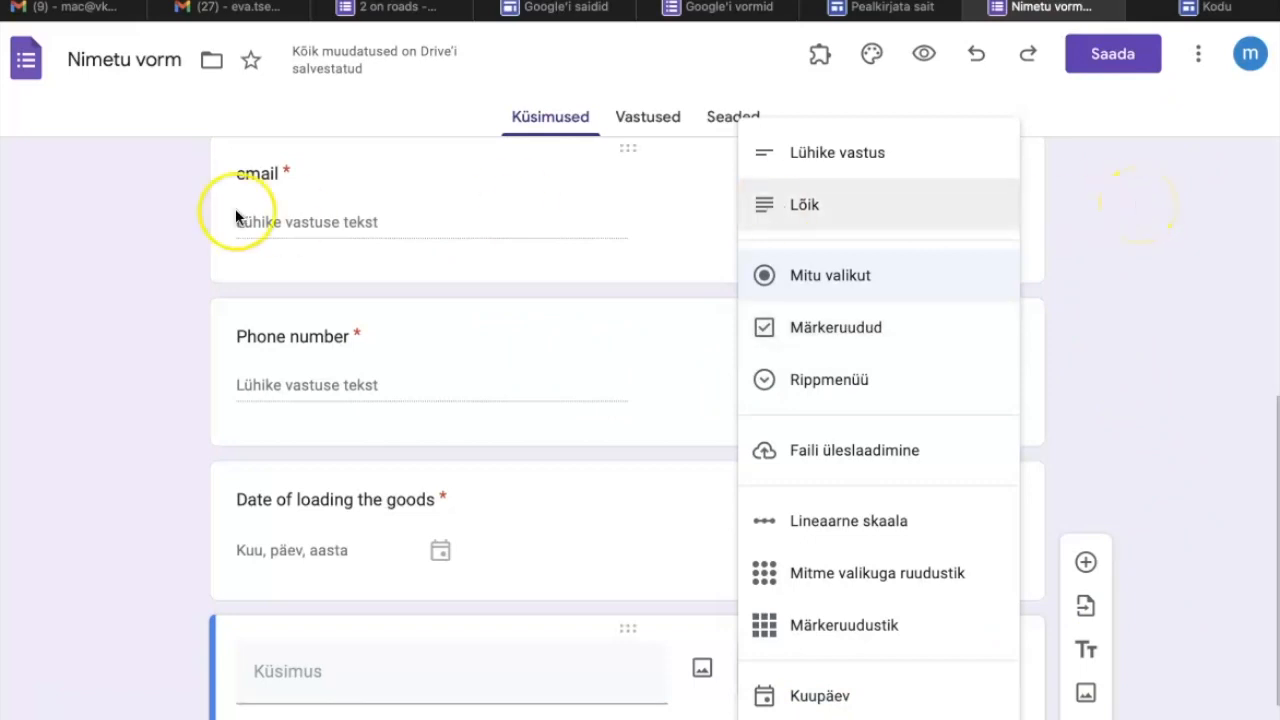
{"action": "left_click", "coordinate": [299, 255]}
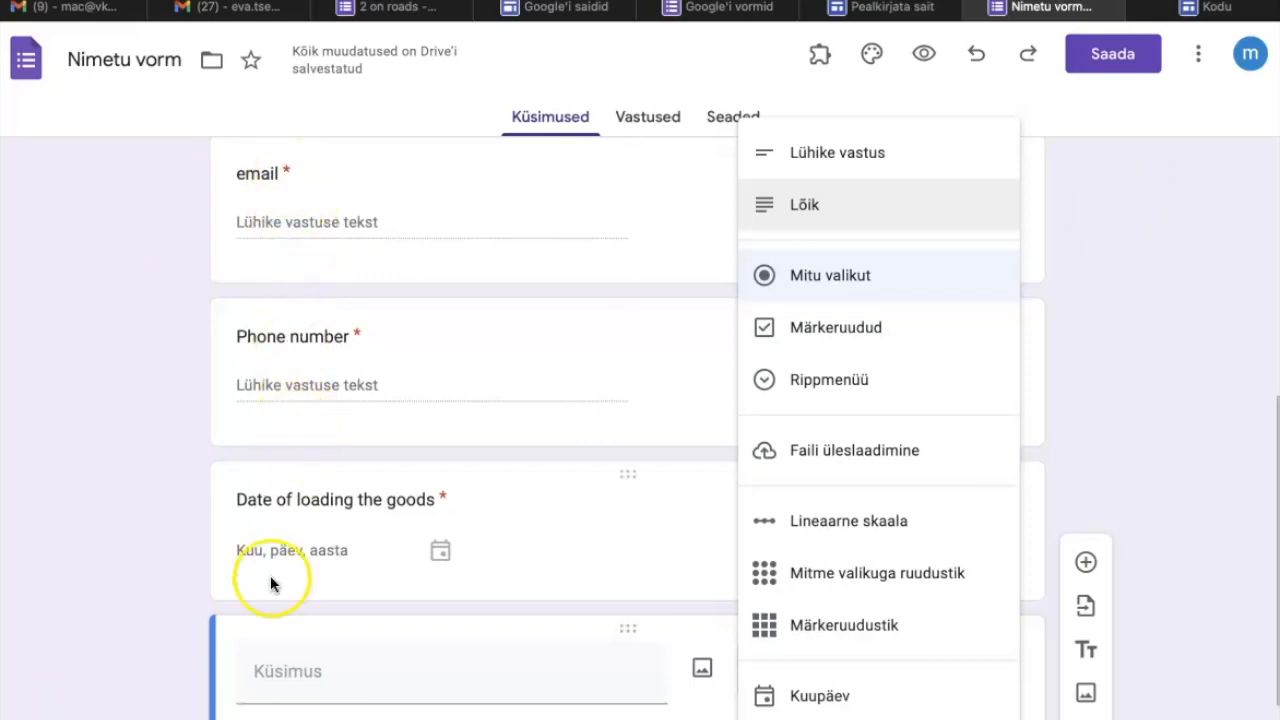
{"action": "left_click", "coordinate": [1122, 266]}
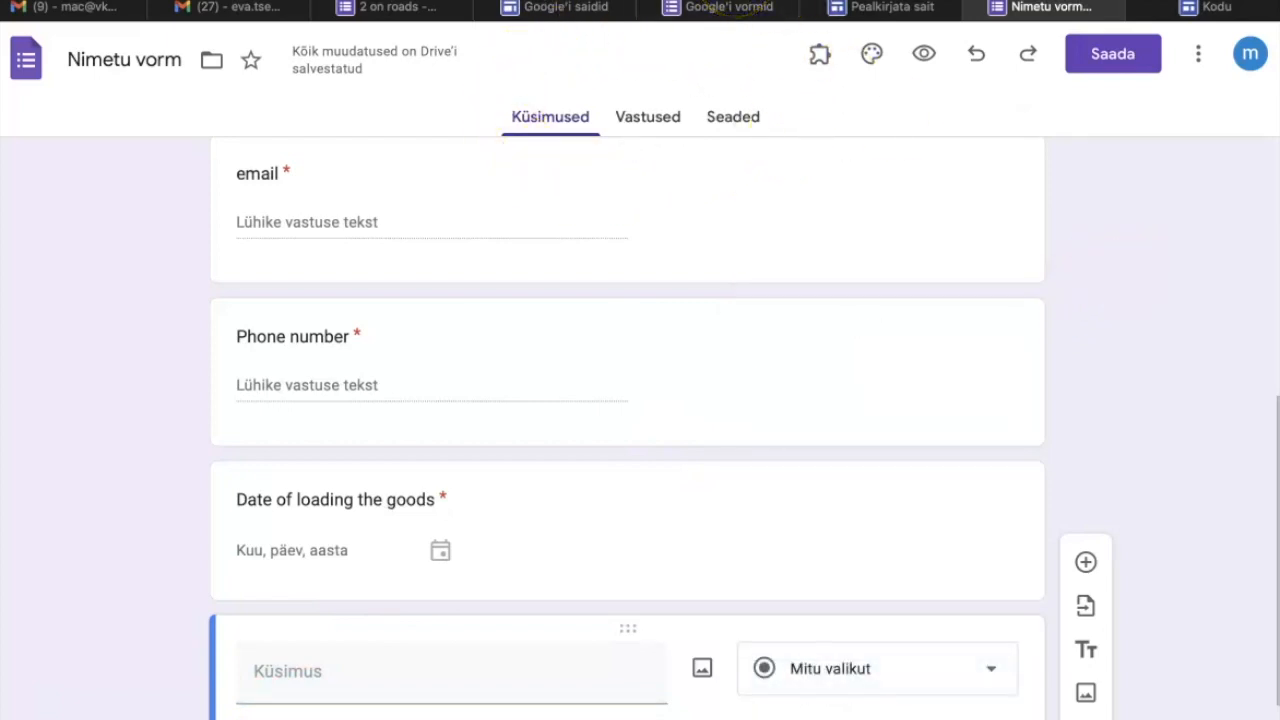
Preview the form as respondents see it, and view its collected responses in the editor.
{"action": "left_click", "coordinate": [924, 60]}
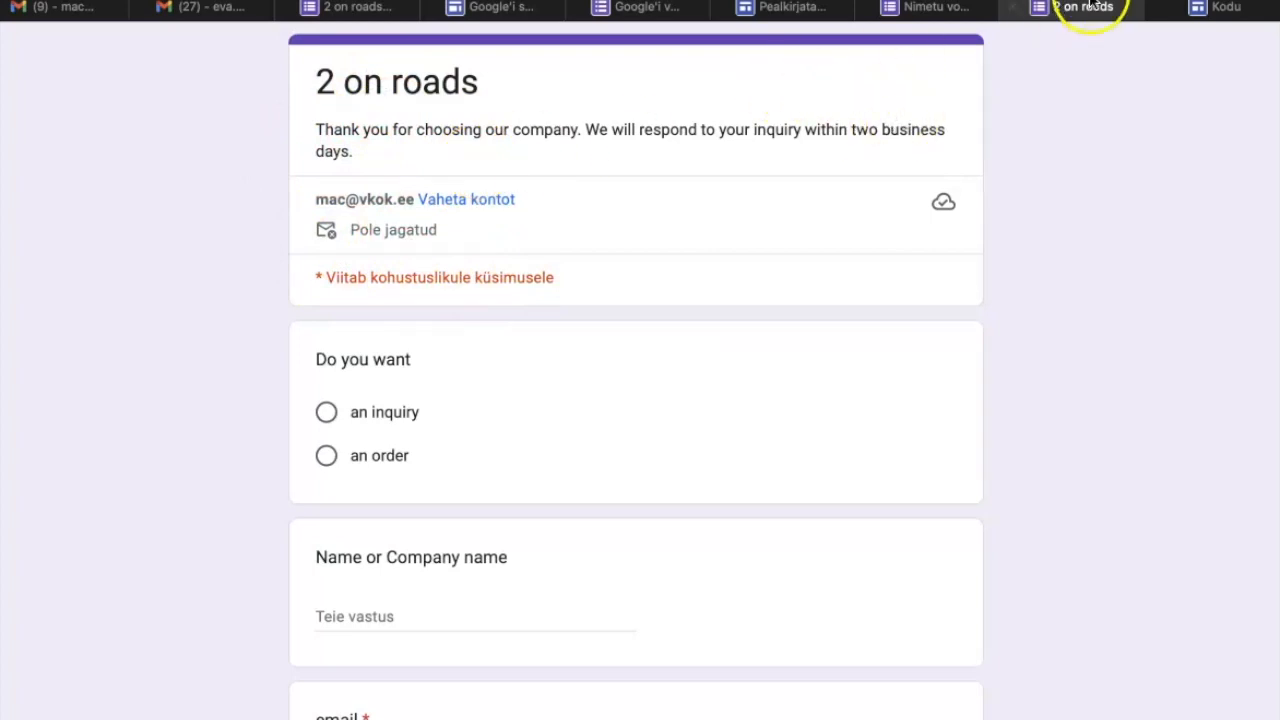
{"action": "left_click", "coordinate": [943, 10]}
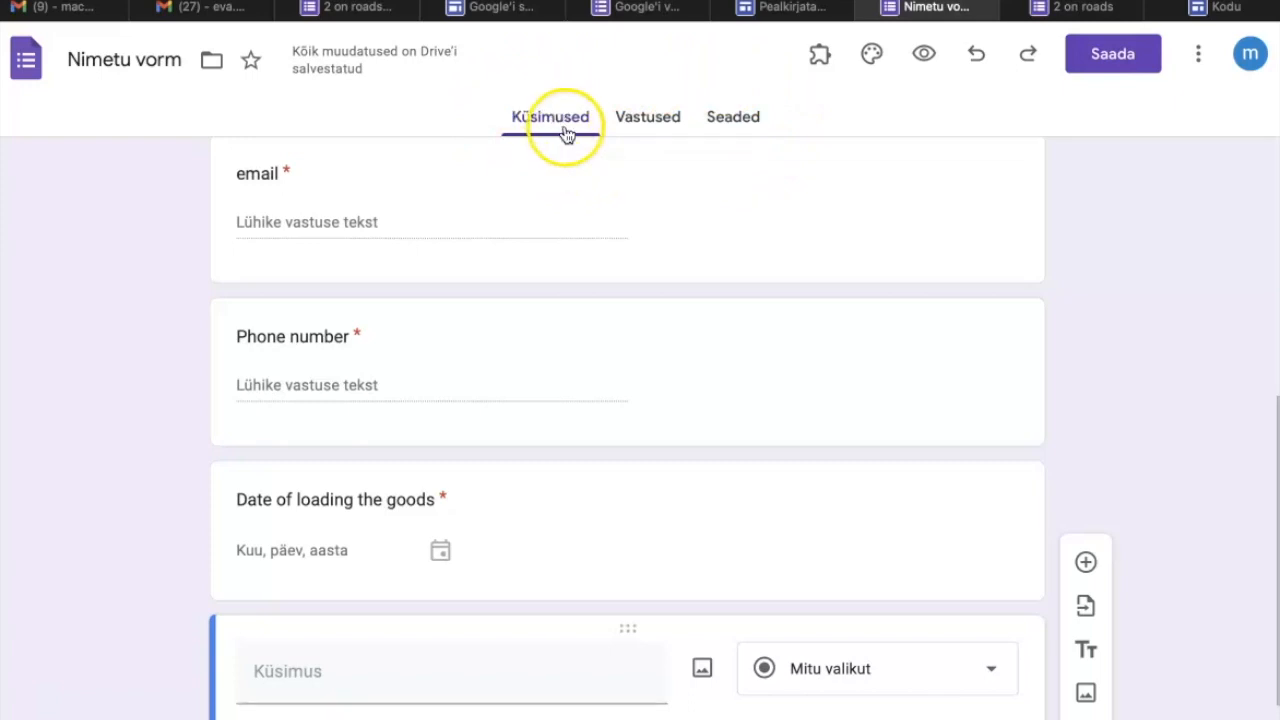
{"action": "left_click", "coordinate": [638, 120]}
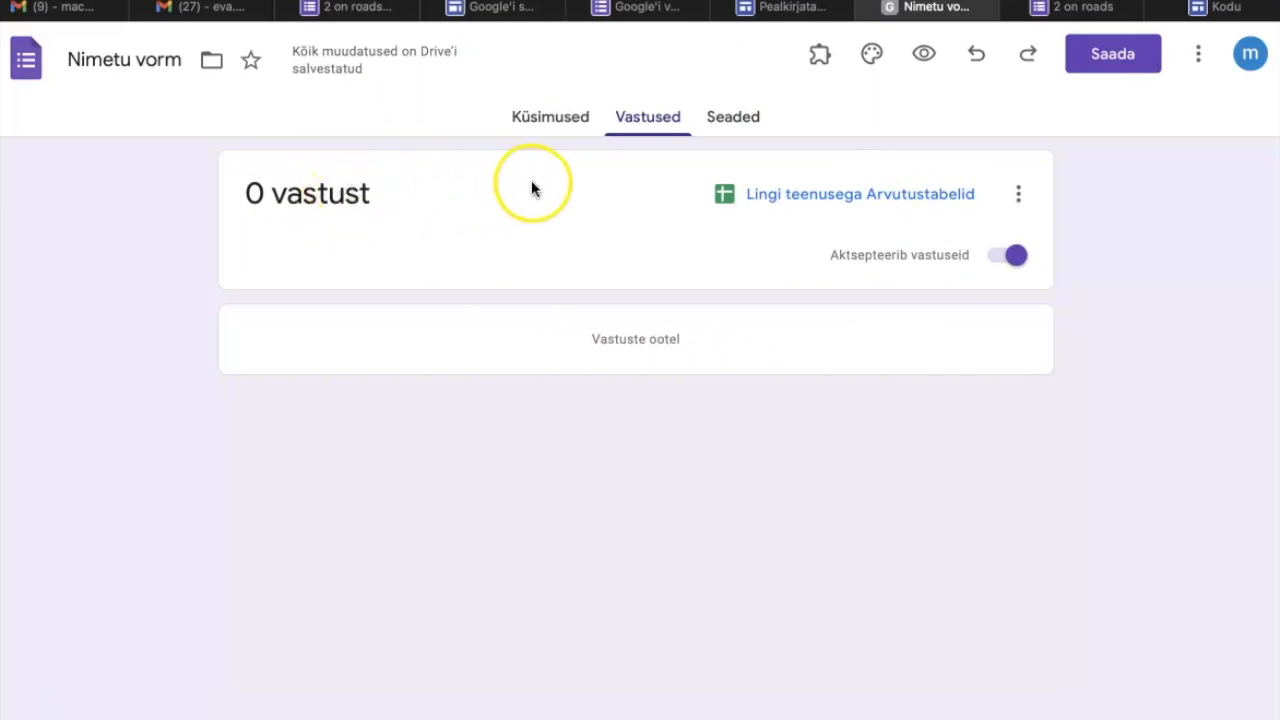
In the form's response settings, turn off the restriction to users in the Valgamaa Kutseõppekeskus domain and its trusted organisations.
{"action": "left_click", "coordinate": [735, 118]}
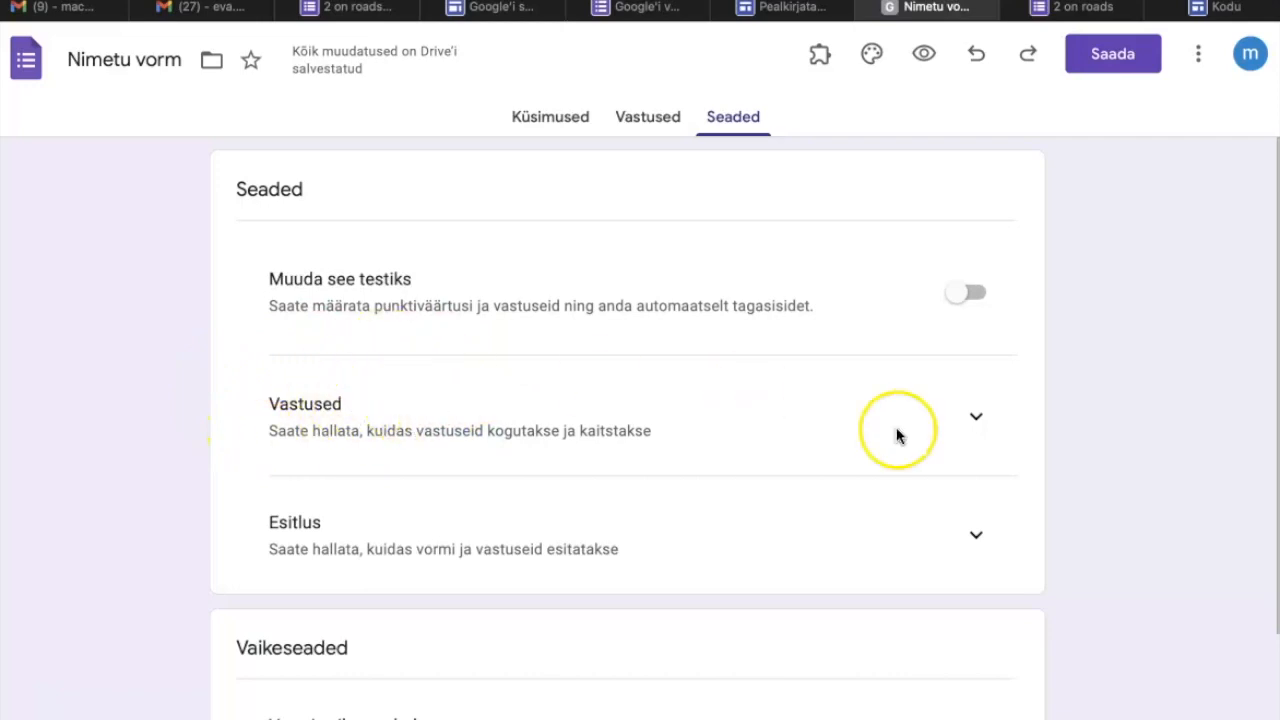
{"action": "left_click", "coordinate": [976, 418]}
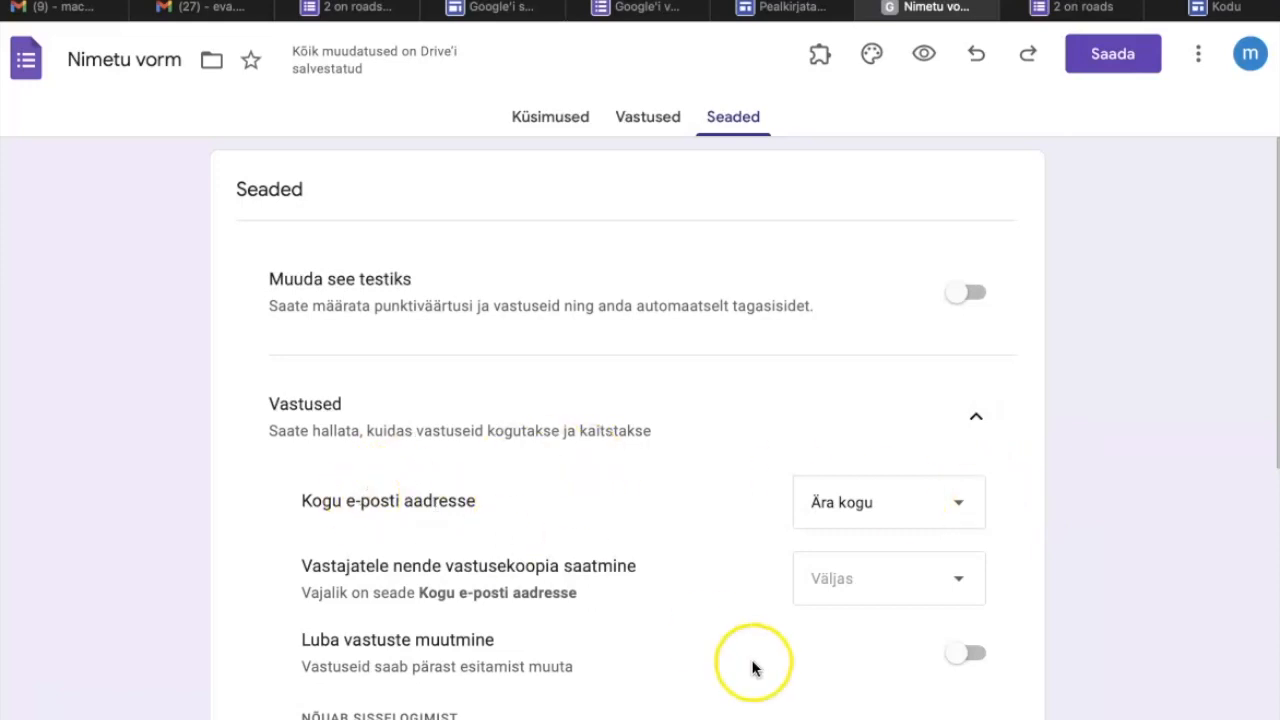
{"action": "scroll", "coordinate": [999, 471], "scroll_direction": "down", "scroll_amount": 5}
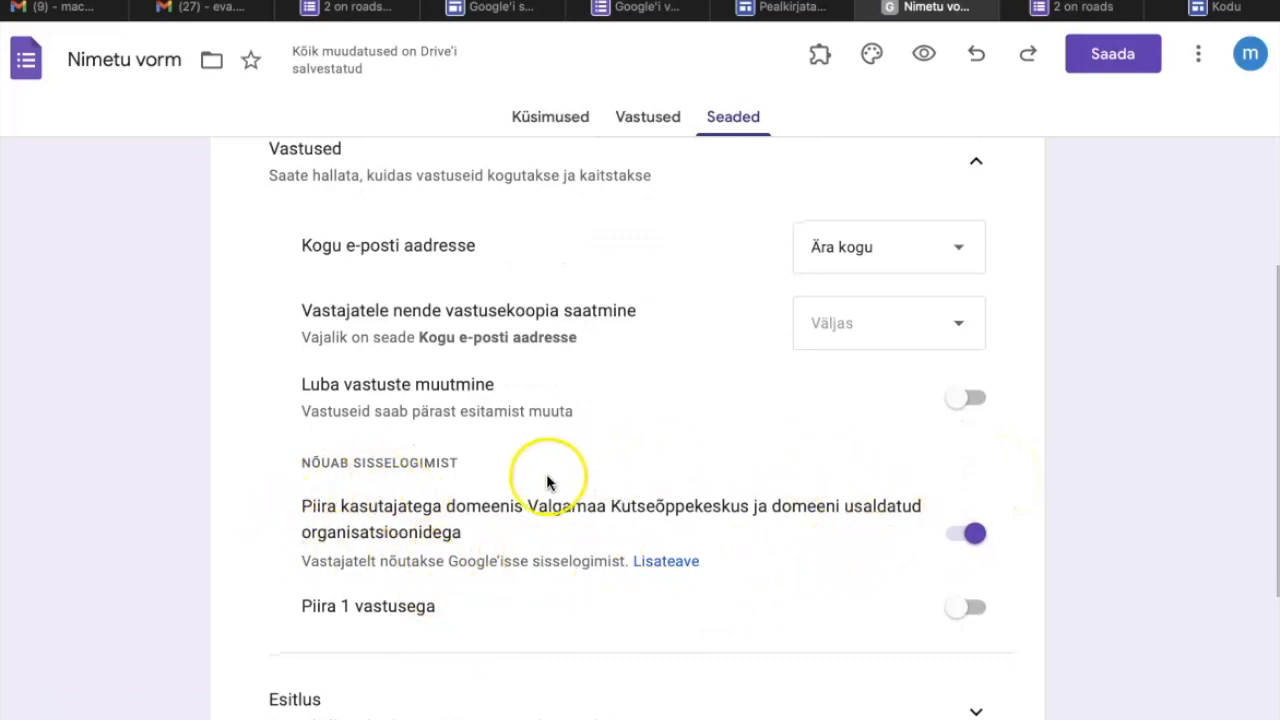
{"action": "left_click", "coordinate": [970, 533]}
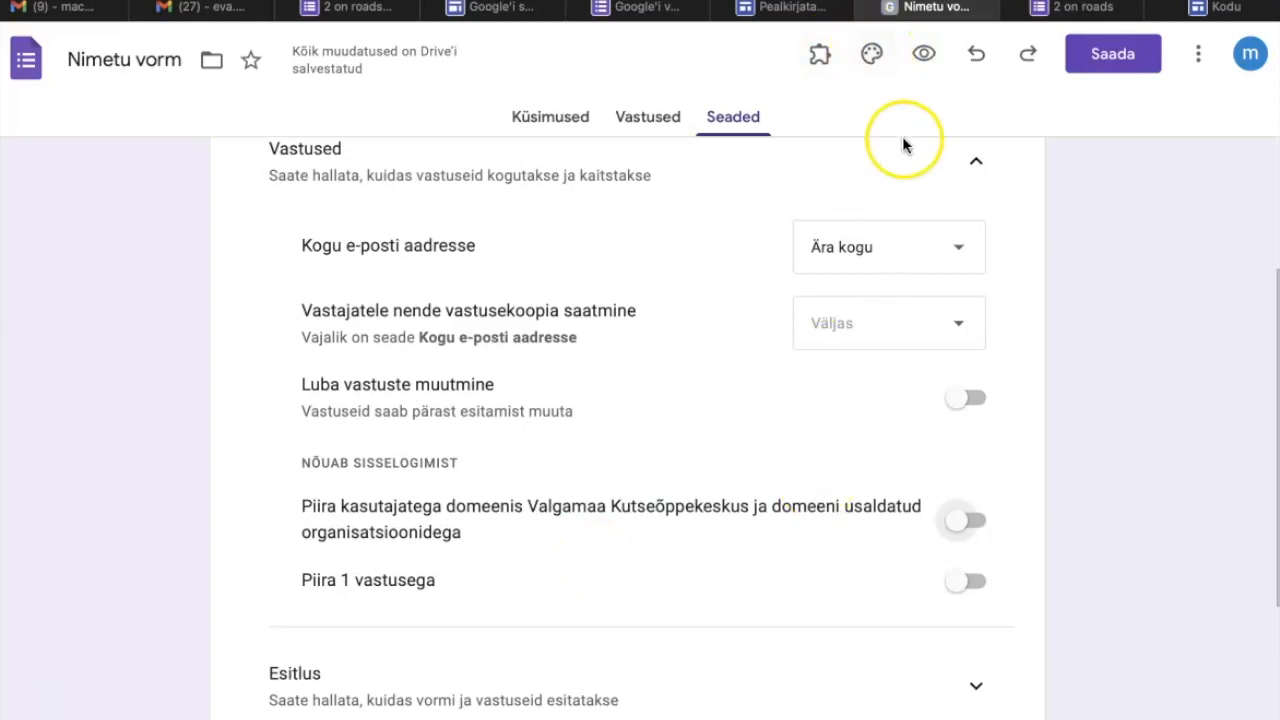
Set the form's theme header to the dark blue spider web image from the Töö ja kool (work and school) category.
{"action": "left_click", "coordinate": [872, 55]}
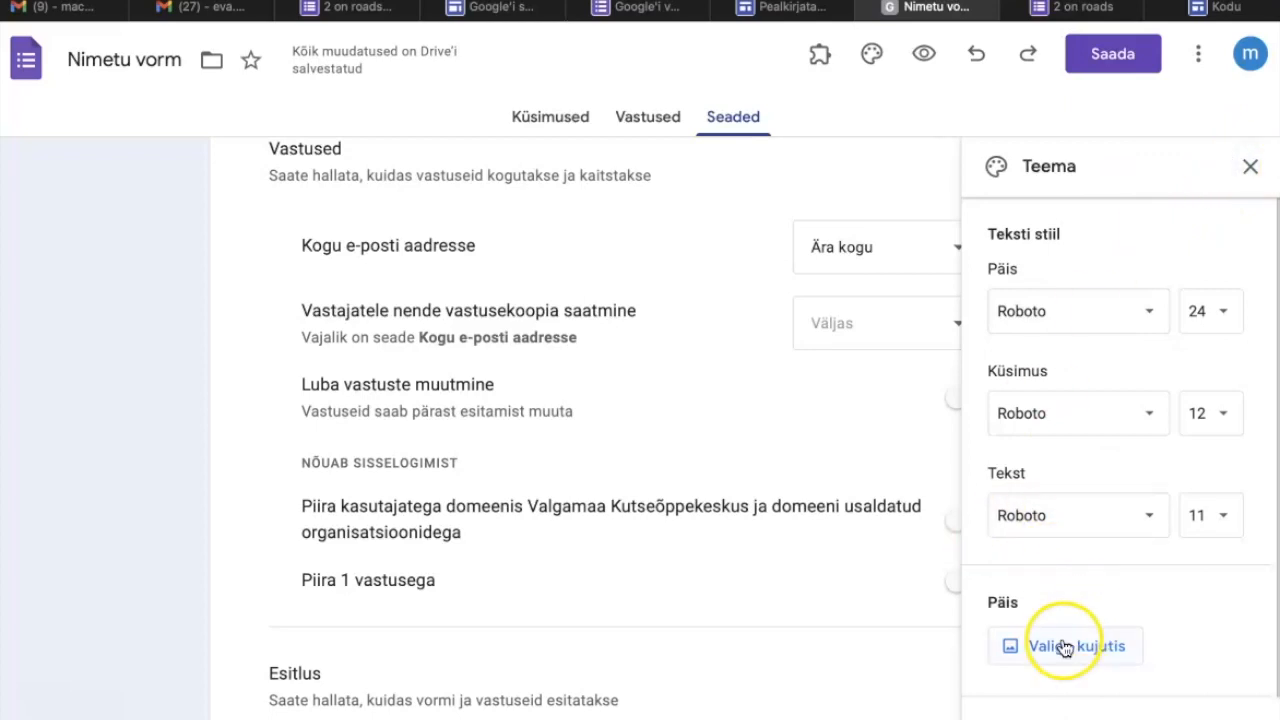
{"action": "left_click", "coordinate": [556, 125]}
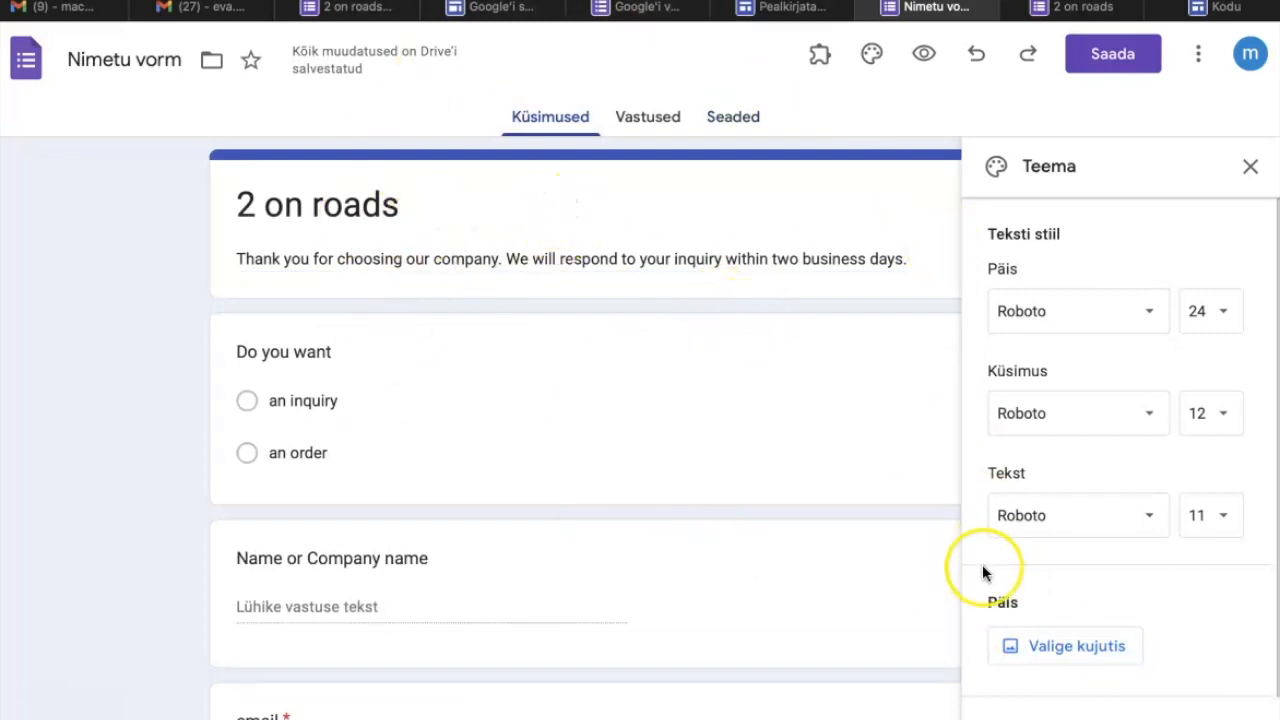
{"action": "left_click", "coordinate": [1062, 648]}
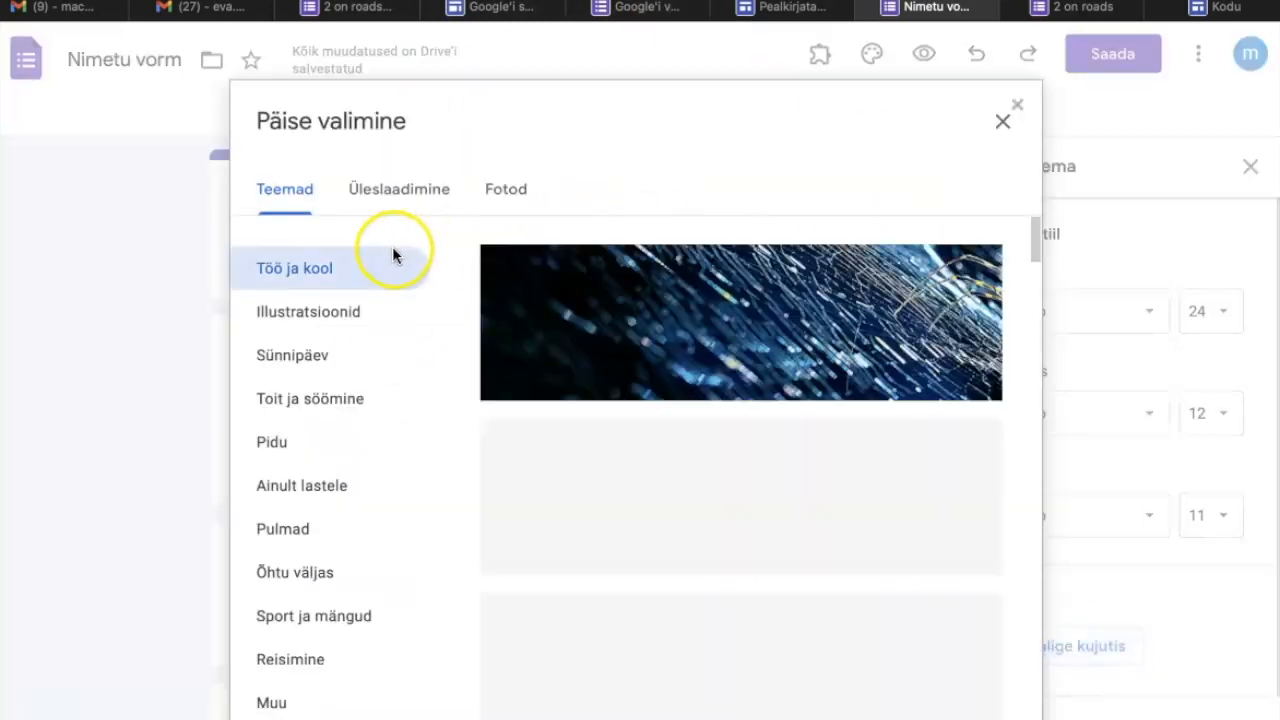
{"action": "left_click", "coordinate": [664, 335]}
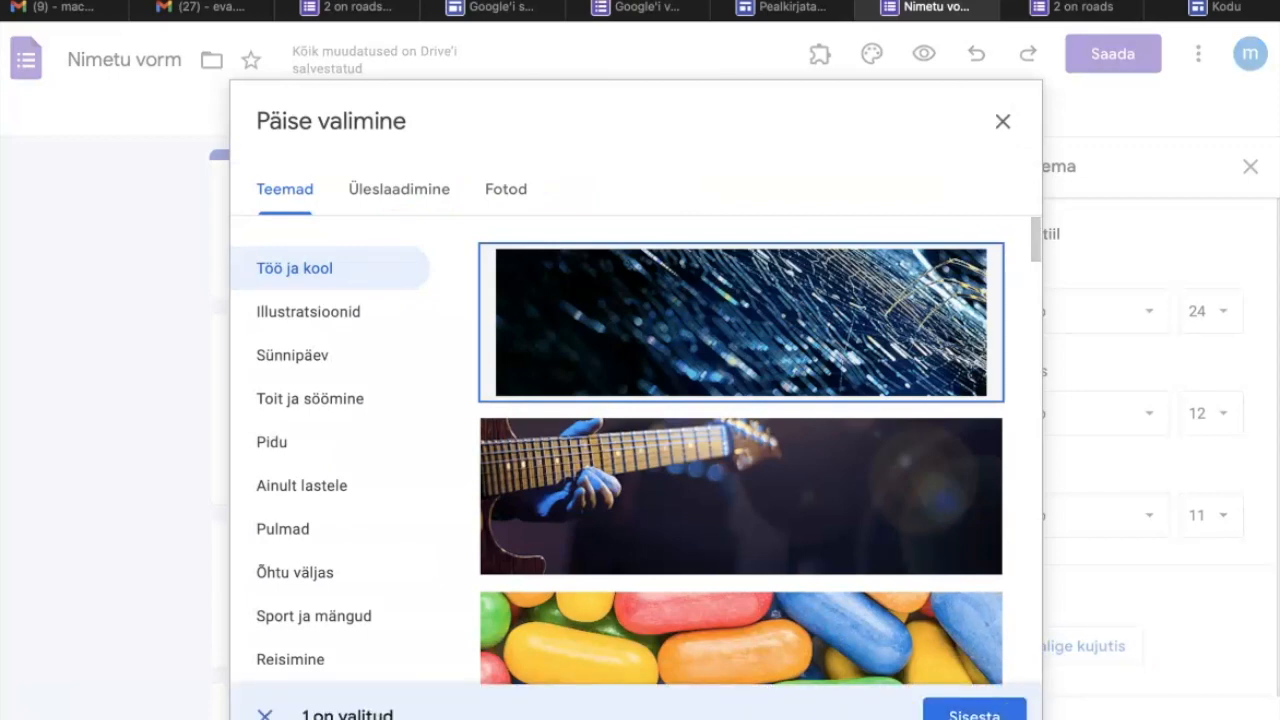
{"action": "left_click", "coordinate": [981, 712]}
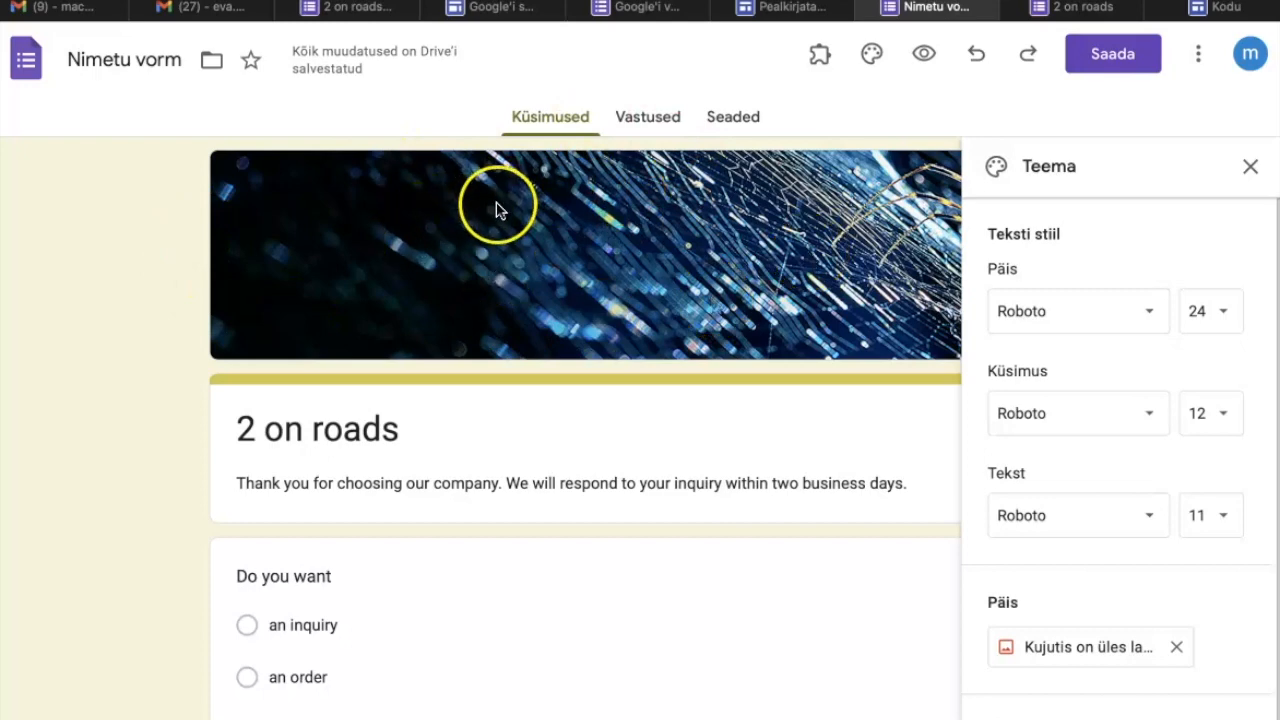
Examine how the "2 on roads" form is embedded in the example site Kodu, and return to the form editor.
{"action": "left_click", "coordinate": [1080, 7]}
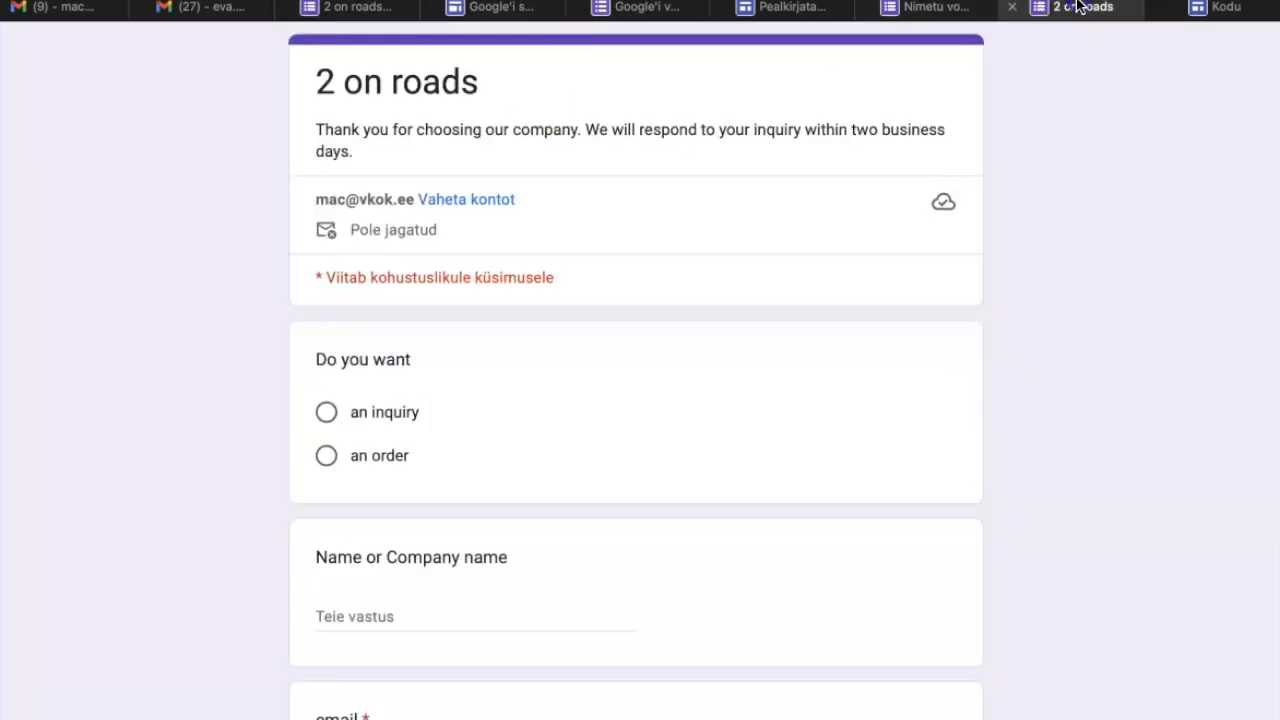
{"action": "left_click", "coordinate": [488, 8]}
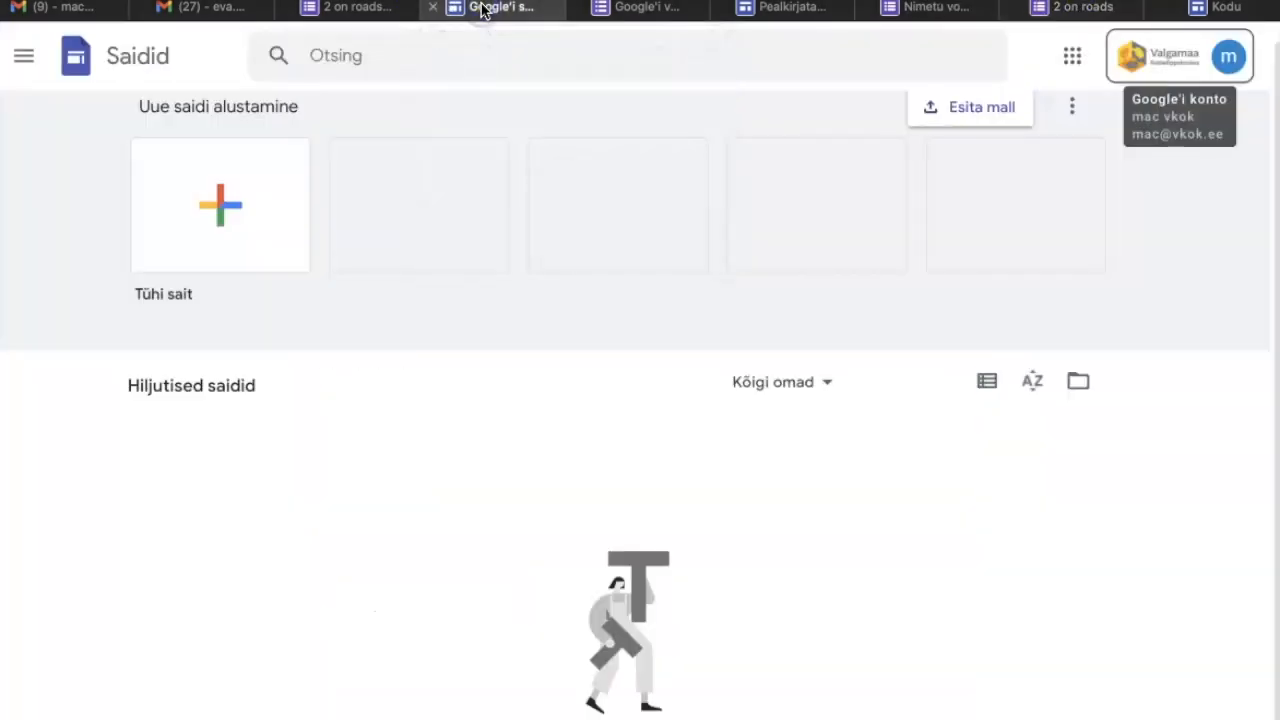
{"action": "left_click", "coordinate": [1205, 12]}
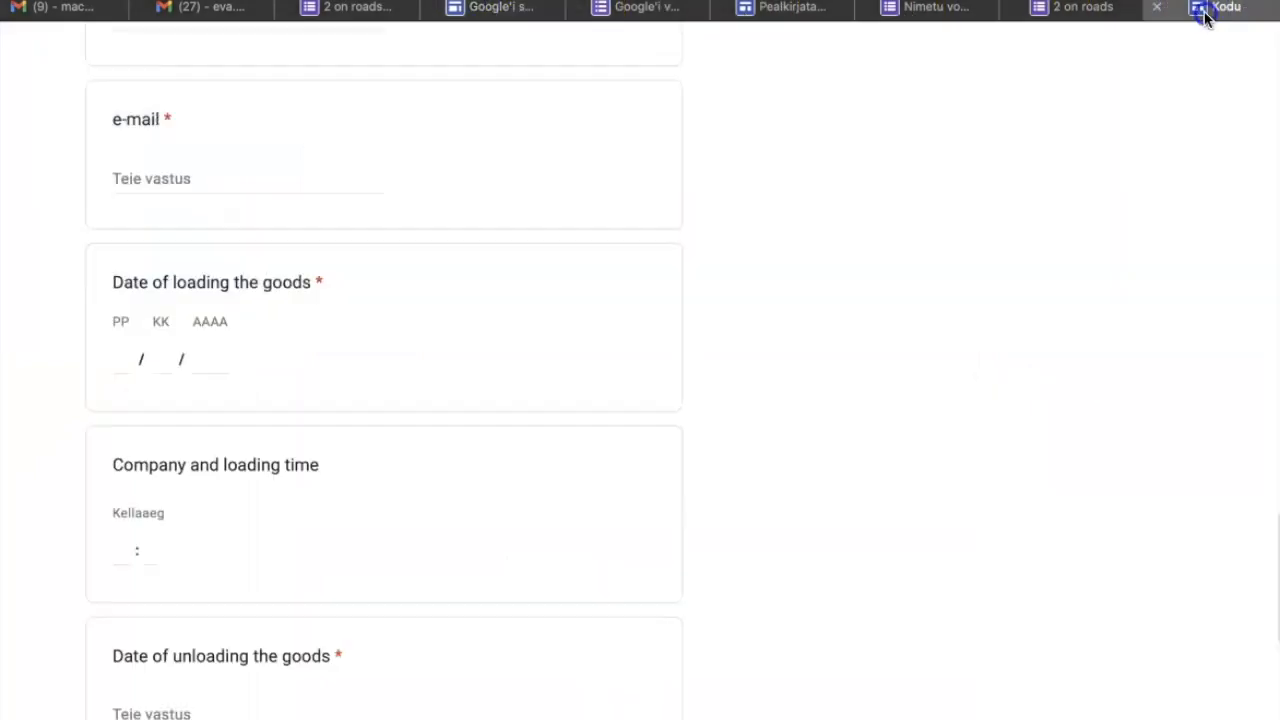
{"action": "scroll", "coordinate": [1180, 492], "scroll_direction": "up", "scroll_amount": 10}
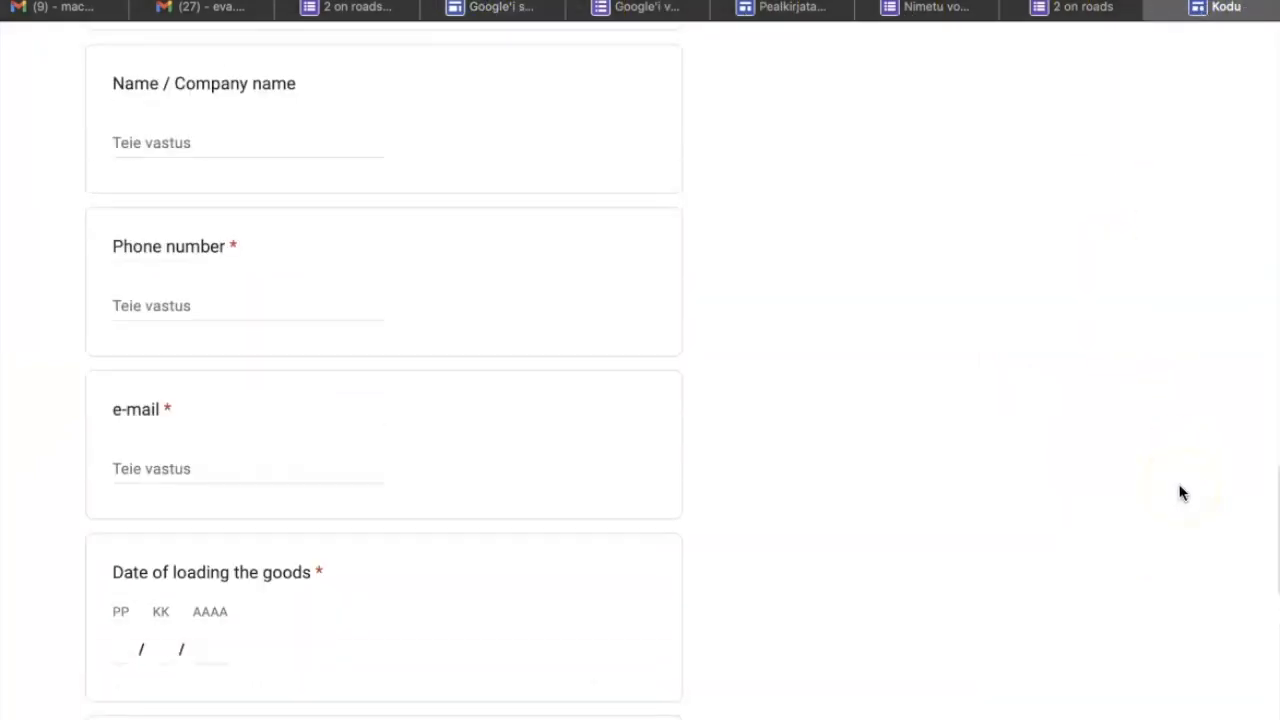
{"action": "scroll", "coordinate": [1180, 492], "scroll_direction": "up", "scroll_amount": 1}
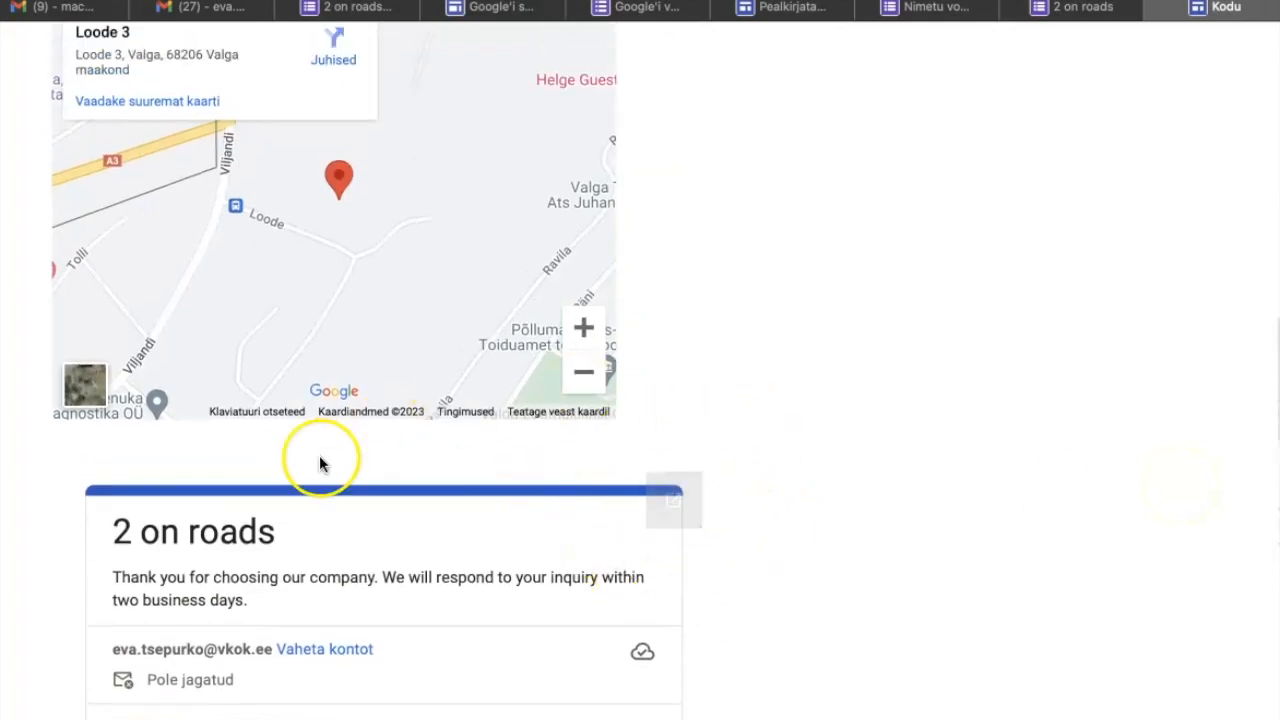
{"action": "left_click", "coordinate": [1060, 7]}
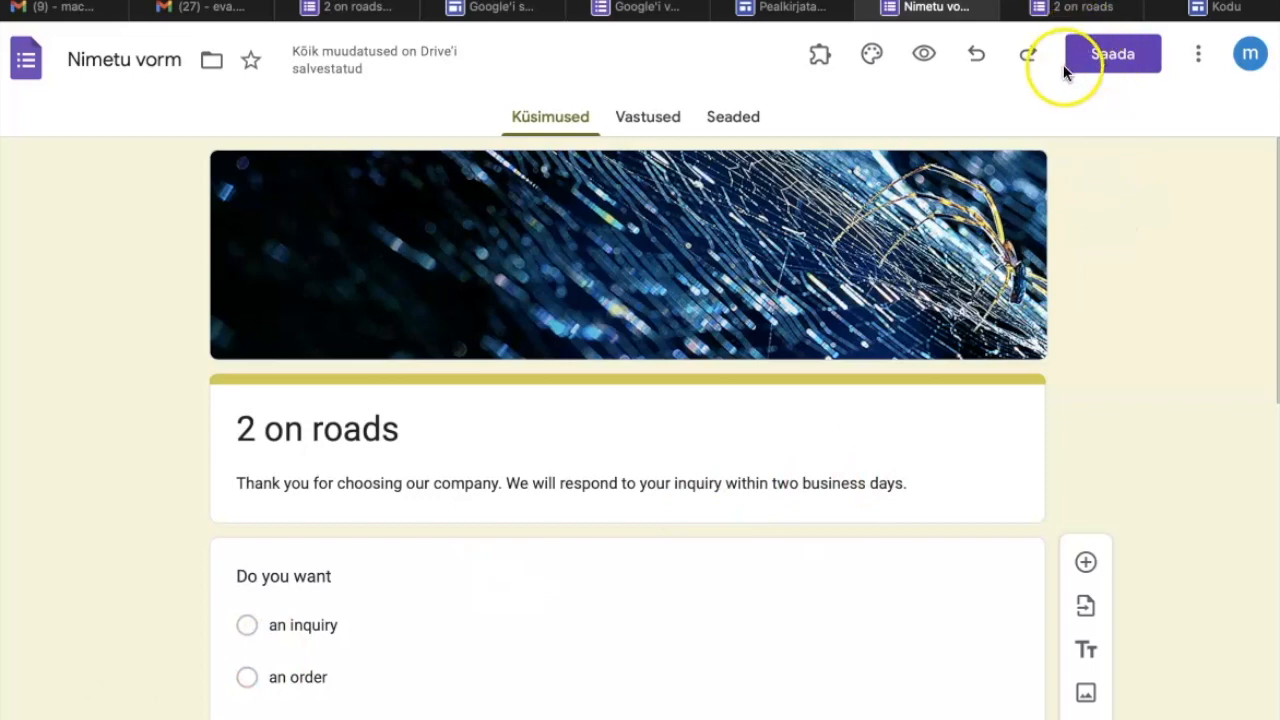
Examine the form's sending options for e-mail, link and HTML embedding, and close them without sending.
{"action": "left_click", "coordinate": [1102, 63]}
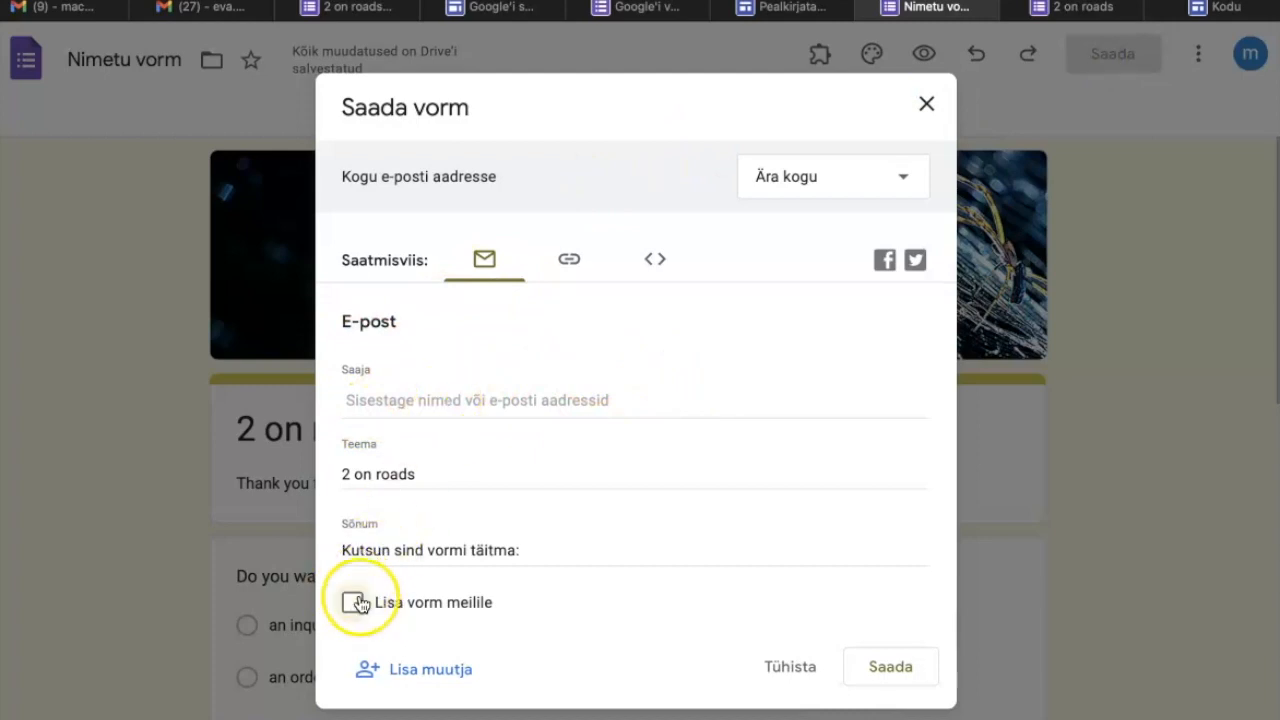
{"action": "left_click", "coordinate": [568, 262]}
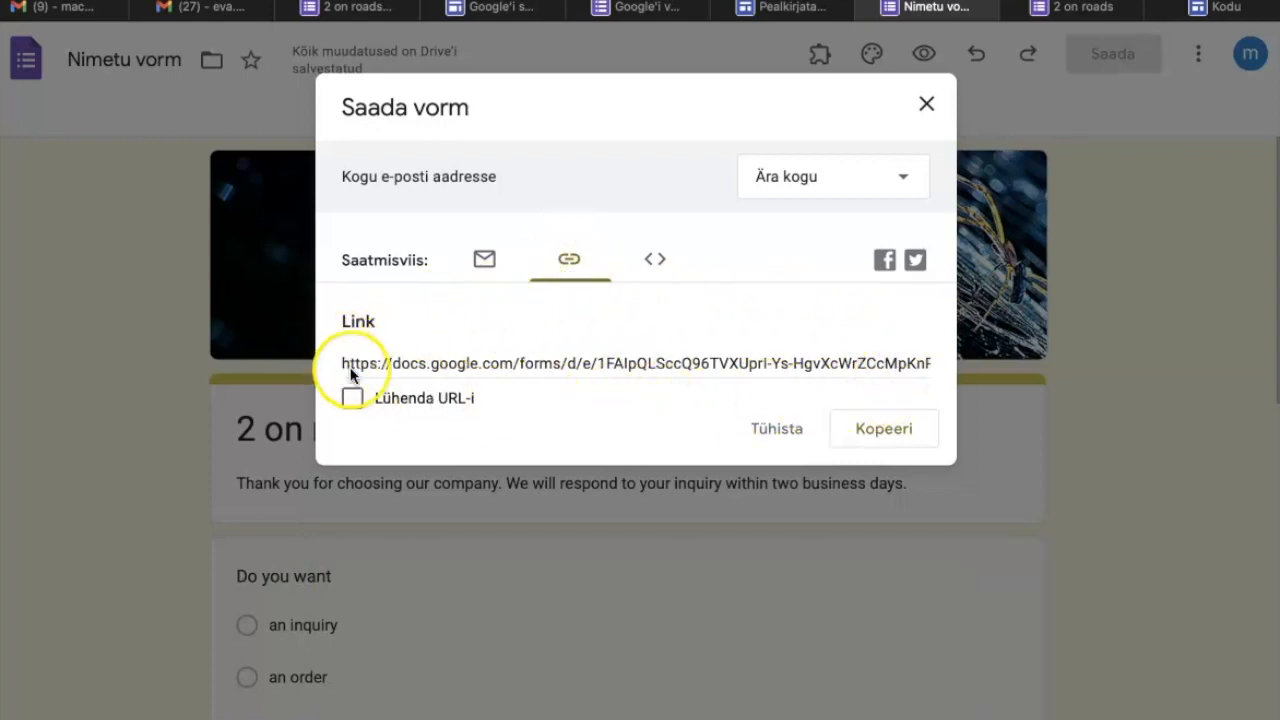
{"action": "left_click", "coordinate": [657, 262]}
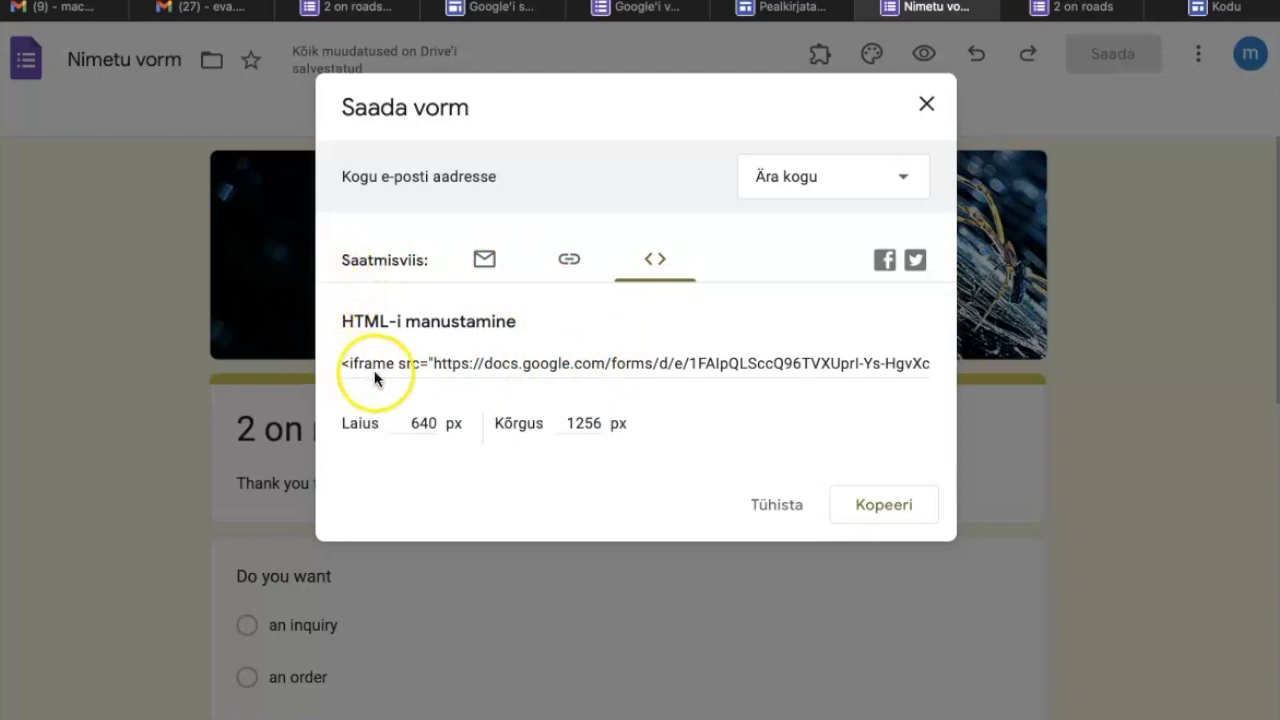
{"action": "left_click", "coordinate": [927, 105]}
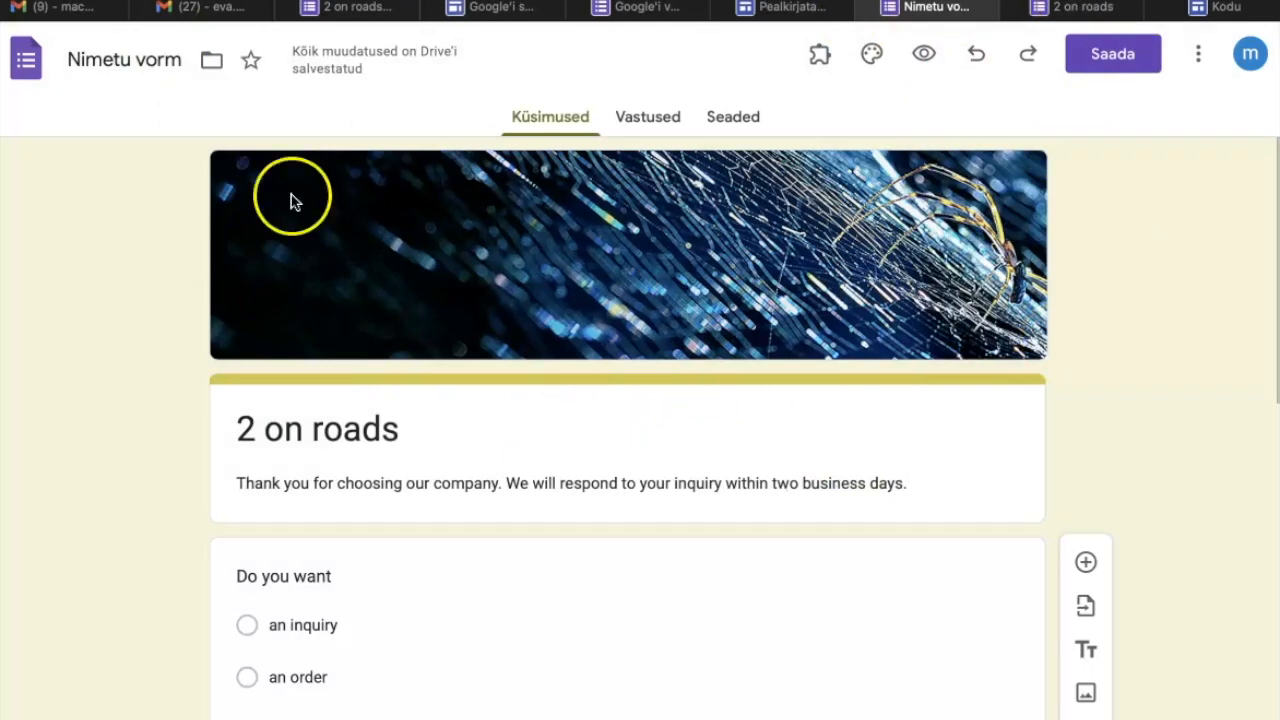
{"action": "left_click", "coordinate": [1096, 60]}
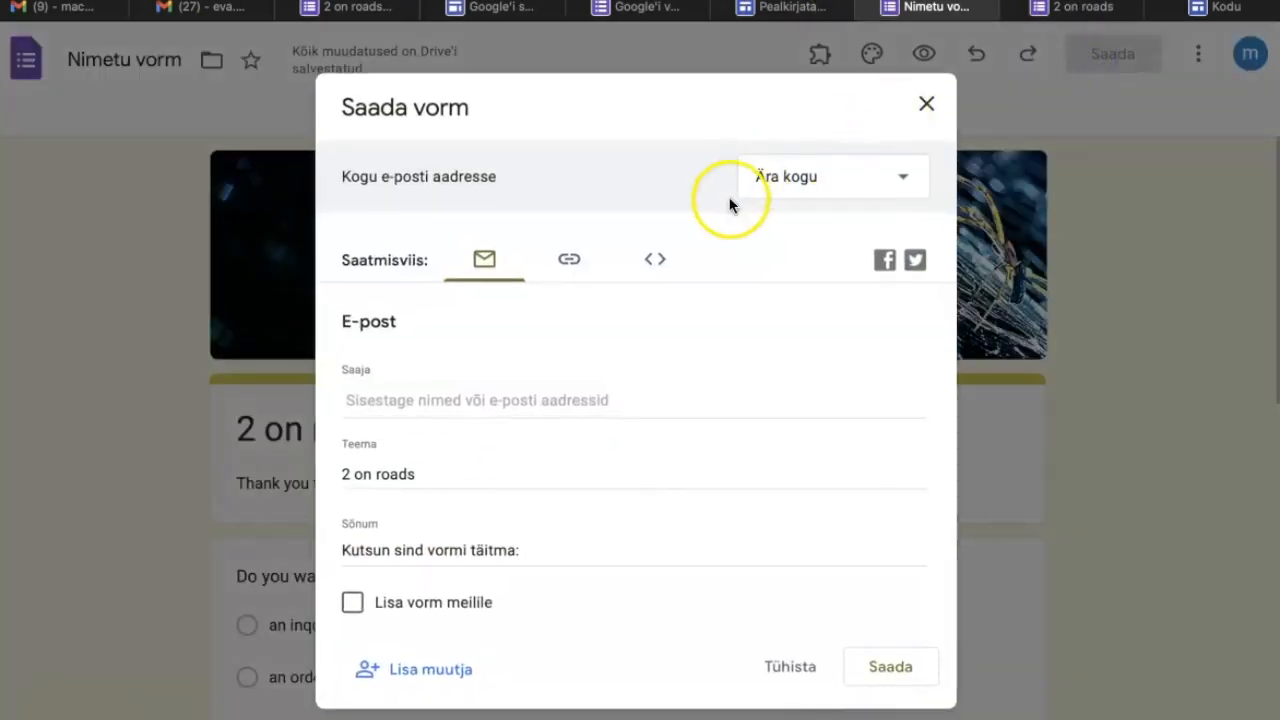
{"action": "left_click", "coordinate": [655, 261]}
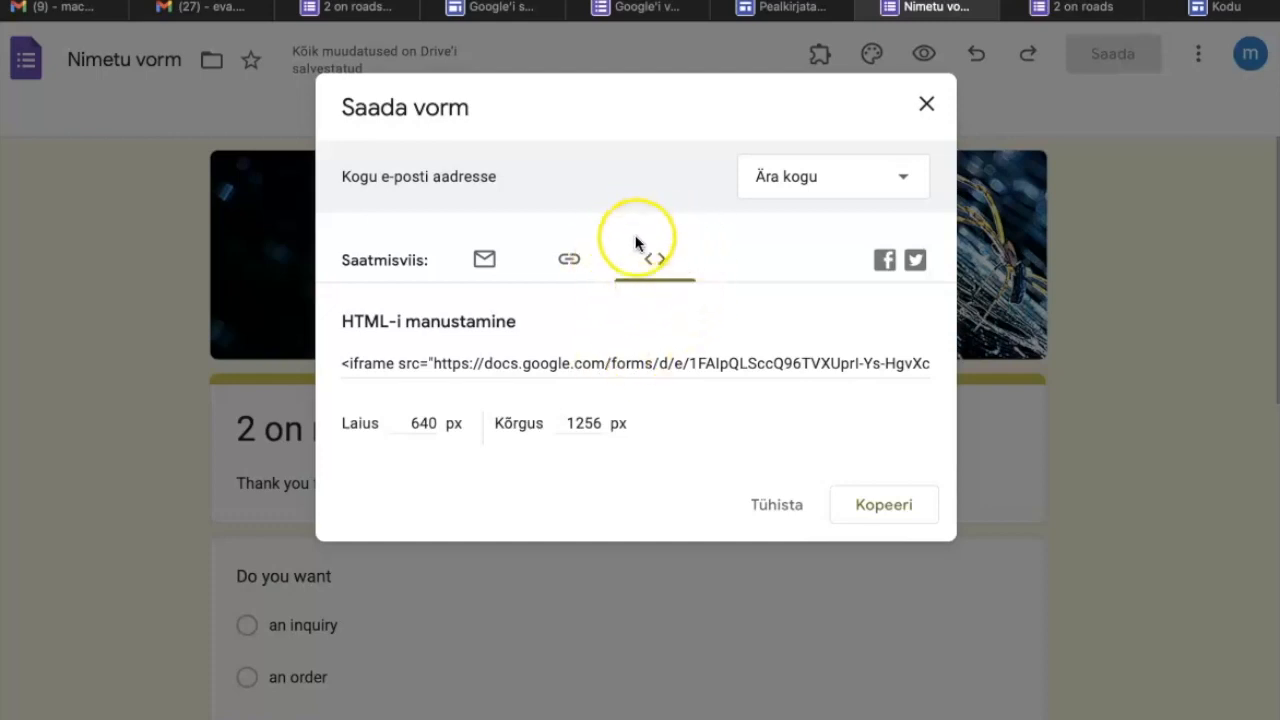
{"action": "left_click", "coordinate": [927, 105]}
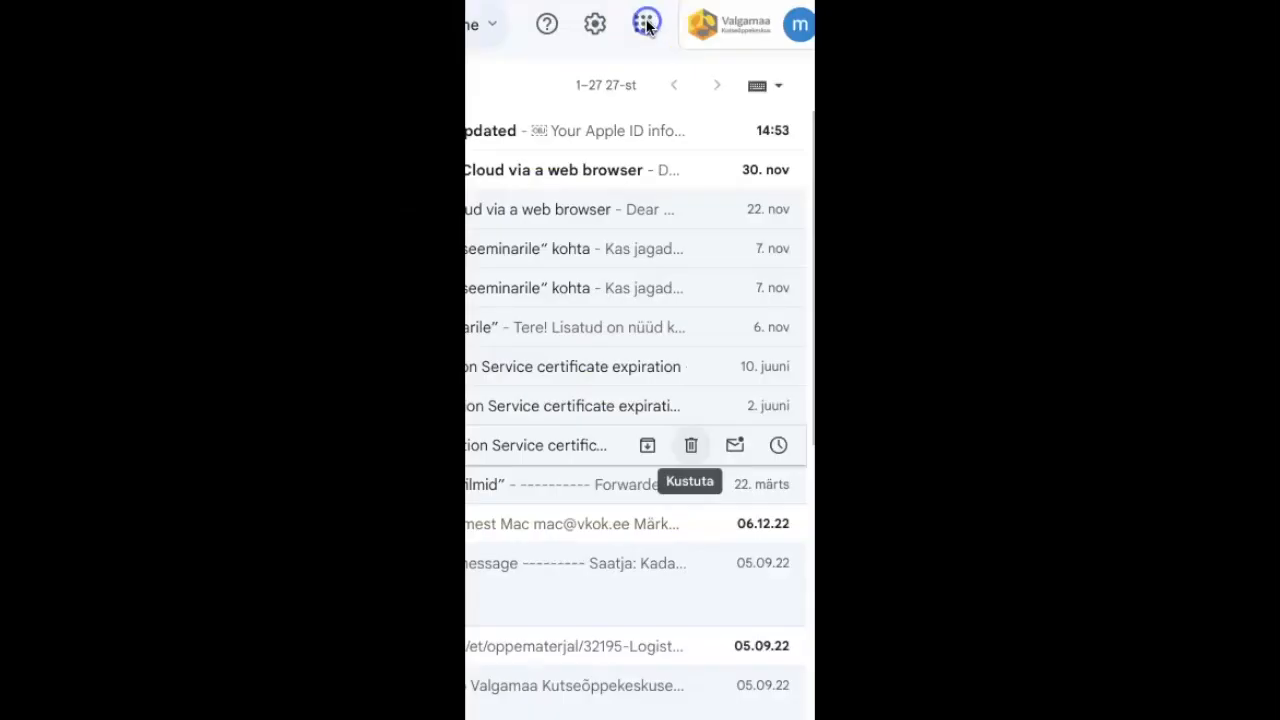
Switch to Google Sites from Gmail and create a new blank site.
{"action": "left_click", "coordinate": [646, 24]}
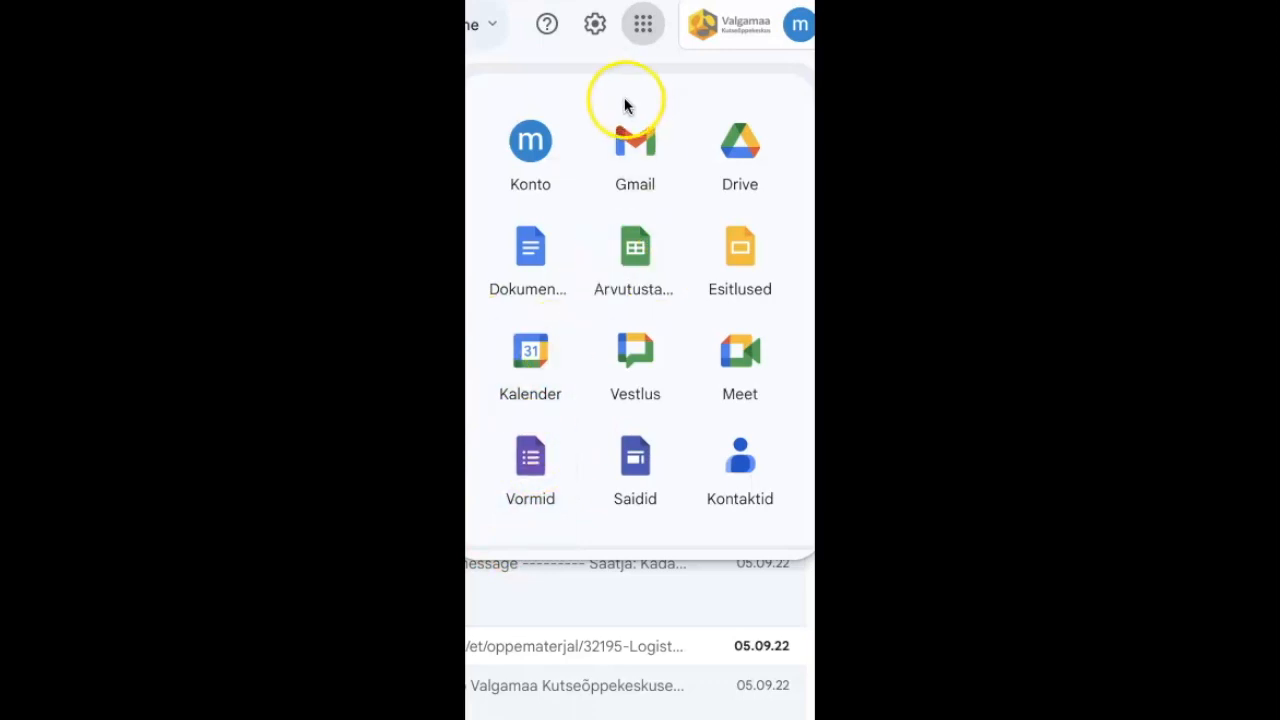
{"action": "left_click", "coordinate": [635, 462]}
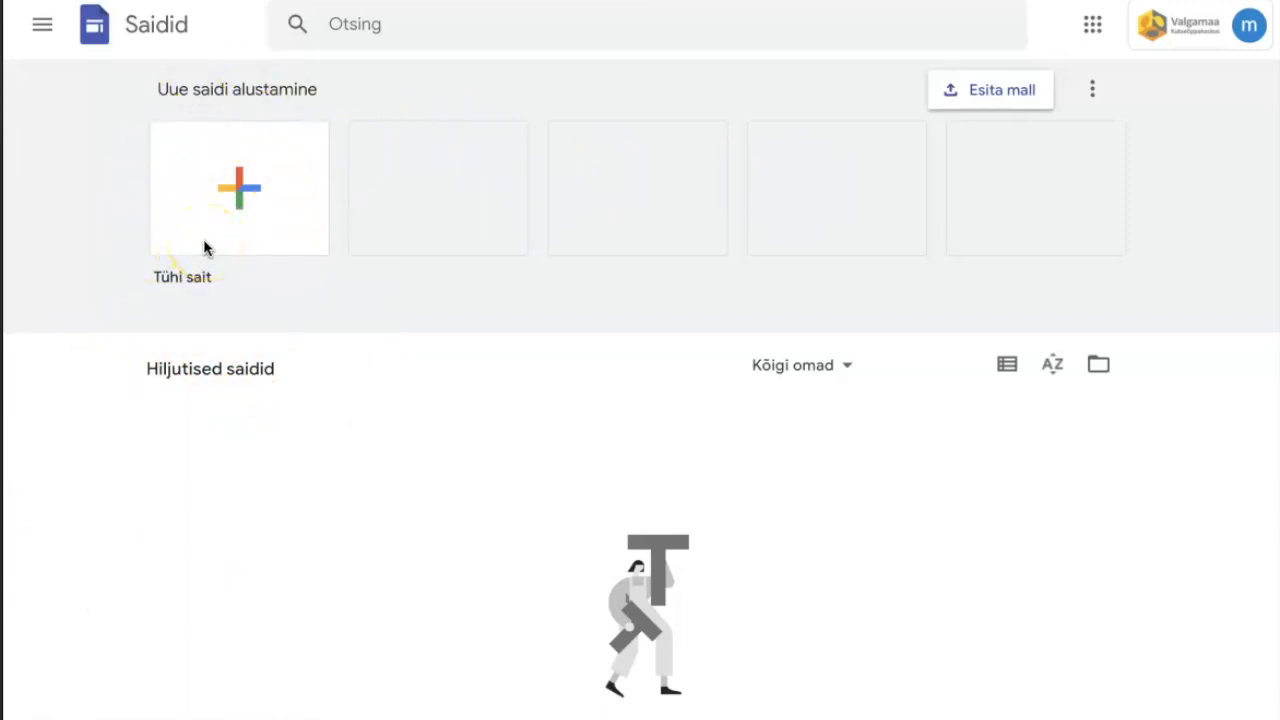
{"action": "left_click", "coordinate": [237, 188]}
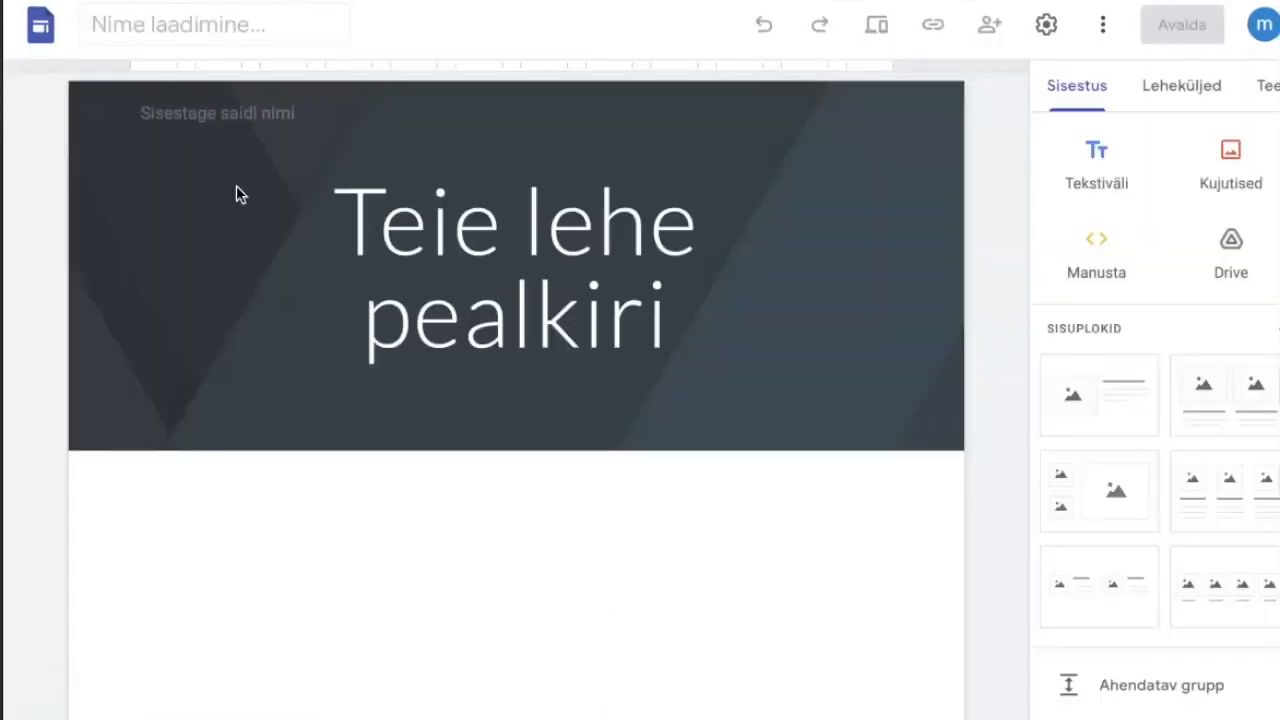
Replace the placeholder page title in the site's header with "2 on roads".
{"action": "left_click", "coordinate": [537, 354]}
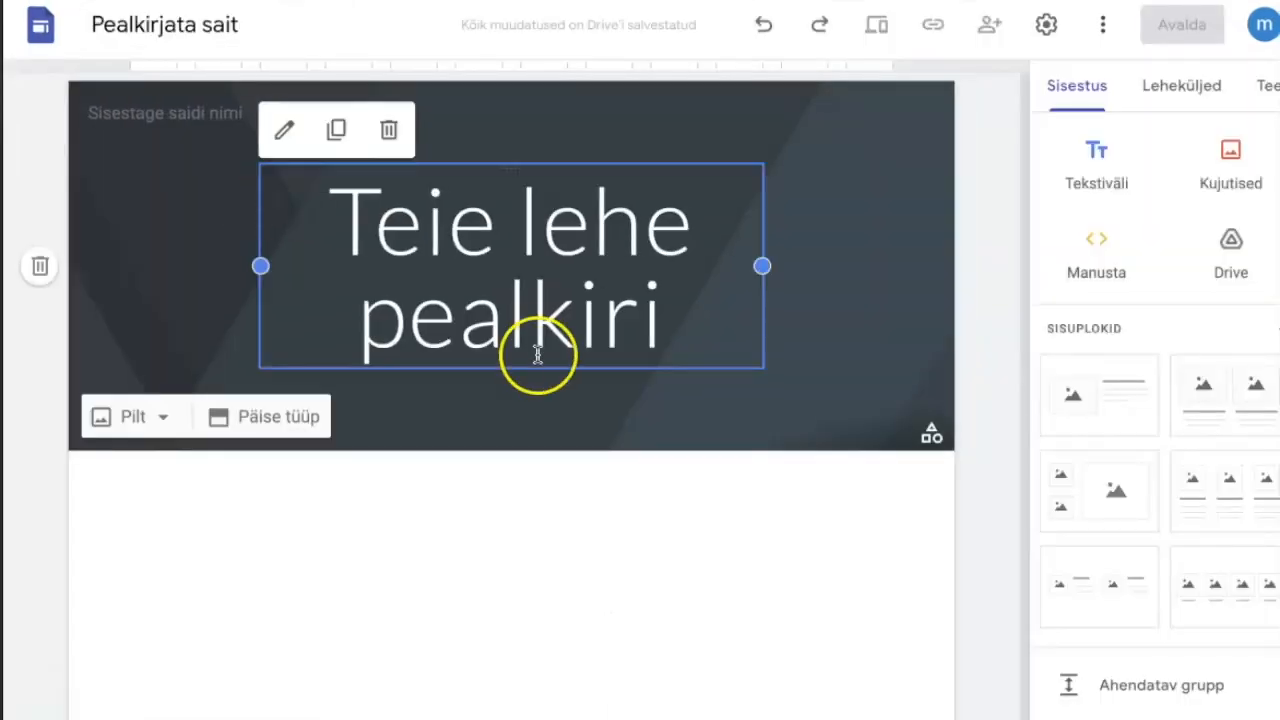
{"action": "left_click", "coordinate": [503, 300]}
{"action": "left_click_drag", "start_coordinate": [677, 294], "coordinate": [309, 157]}
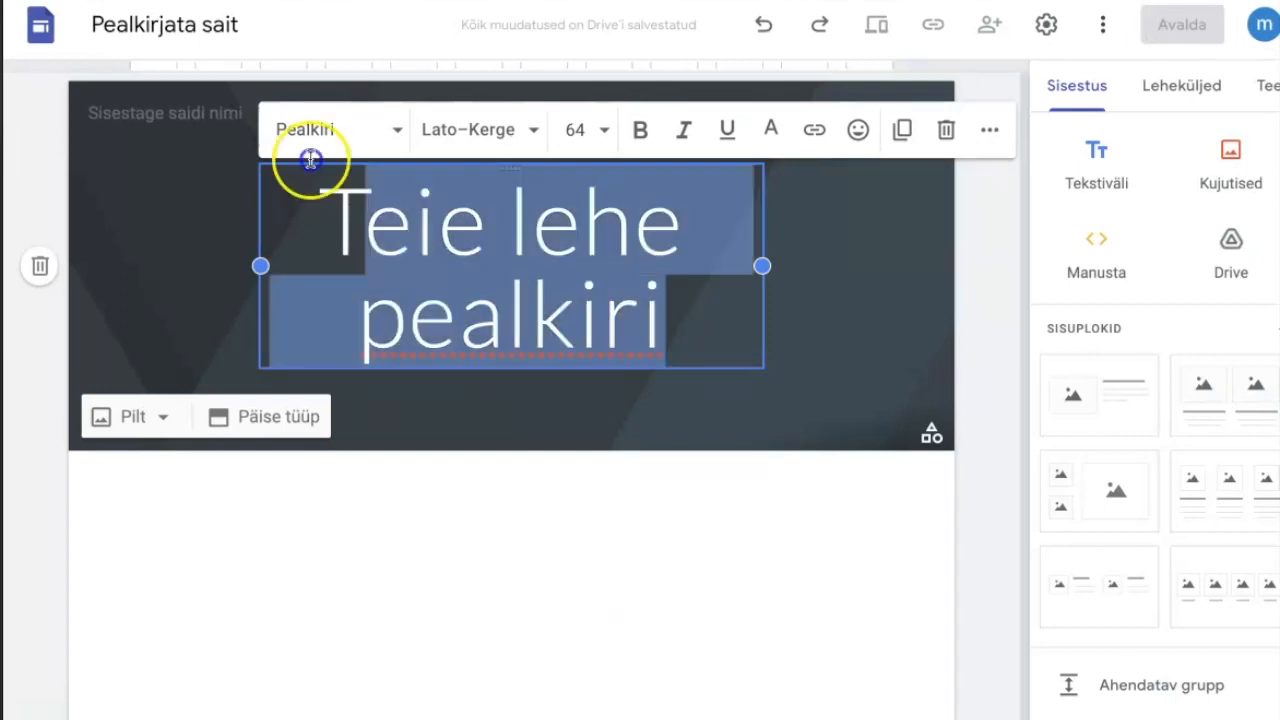
{"action": "type", "text": "2 o"}
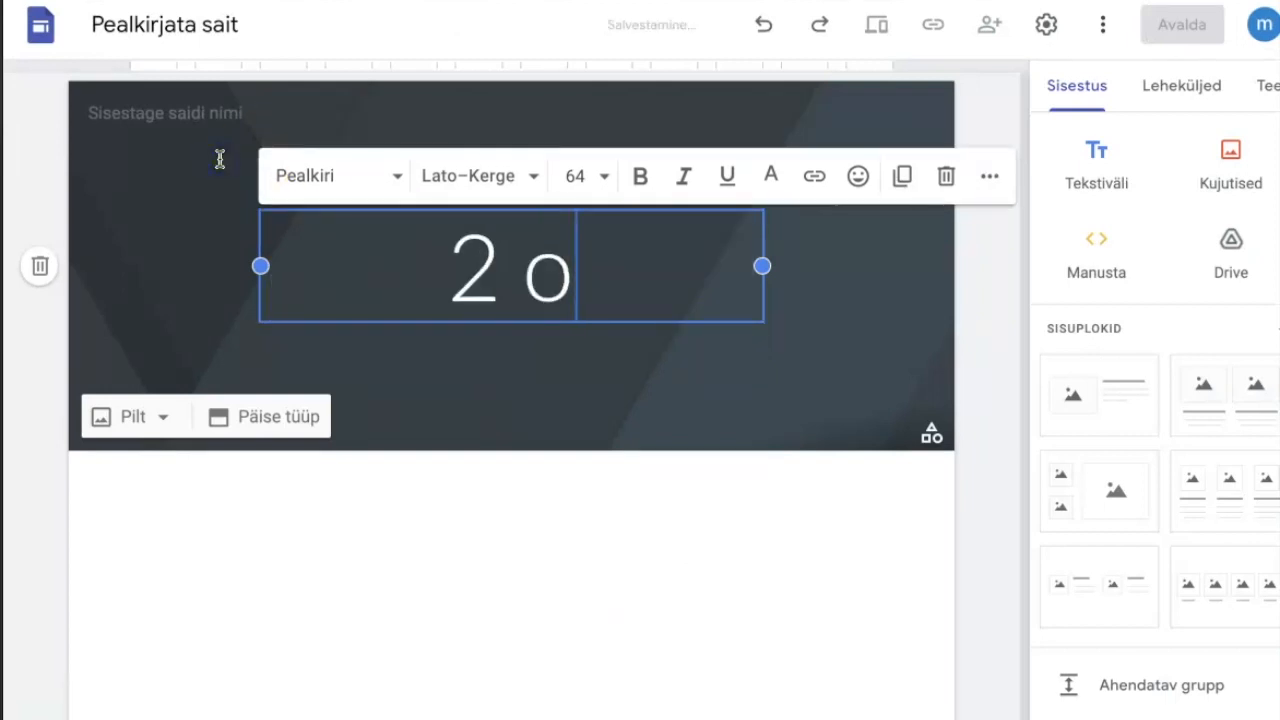
{"action": "type", "text": "n roads"}
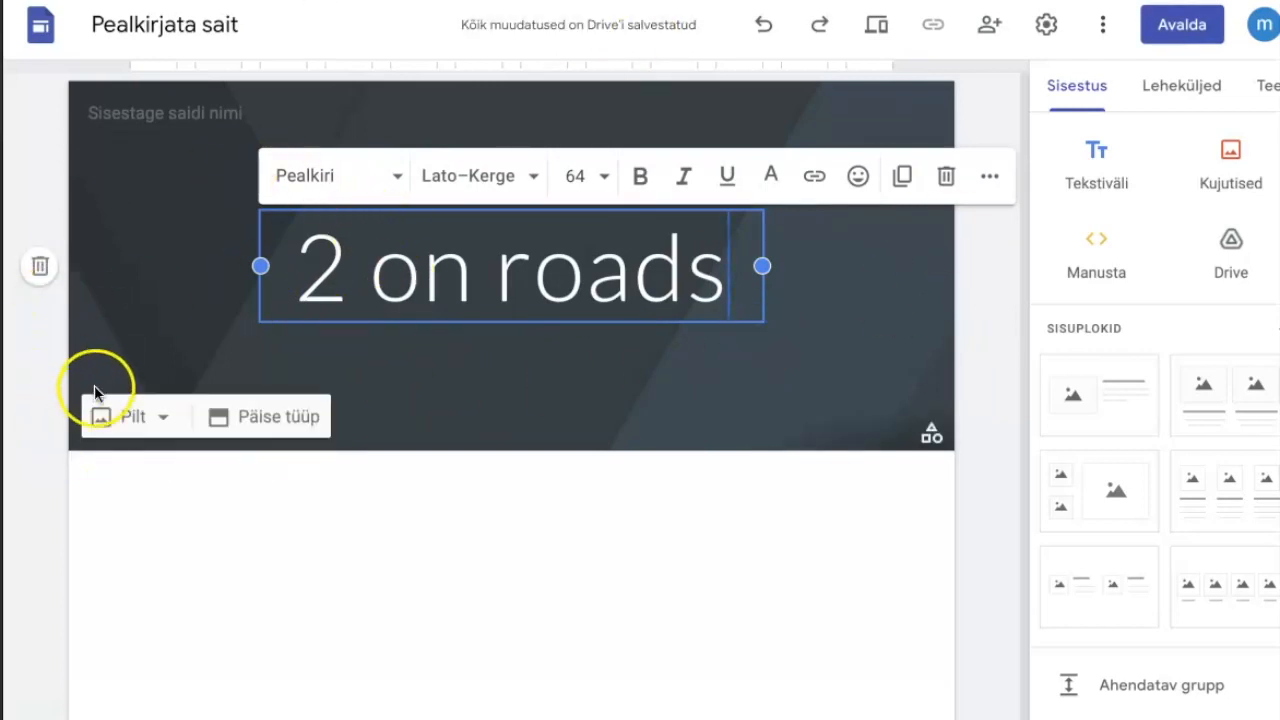
Set the site header's background to the gallery image of blue slopes with diagonal golden streaks.
{"action": "left_click", "coordinate": [163, 420]}
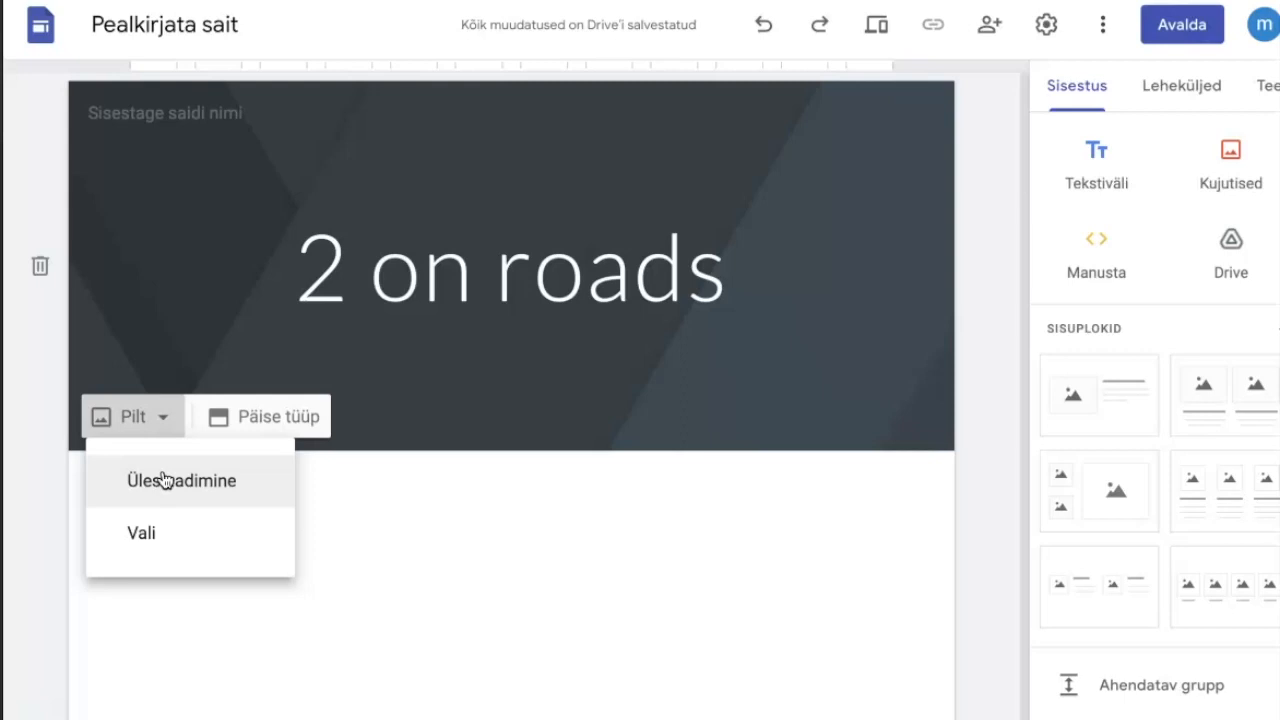
{"action": "left_click", "coordinate": [145, 533]}
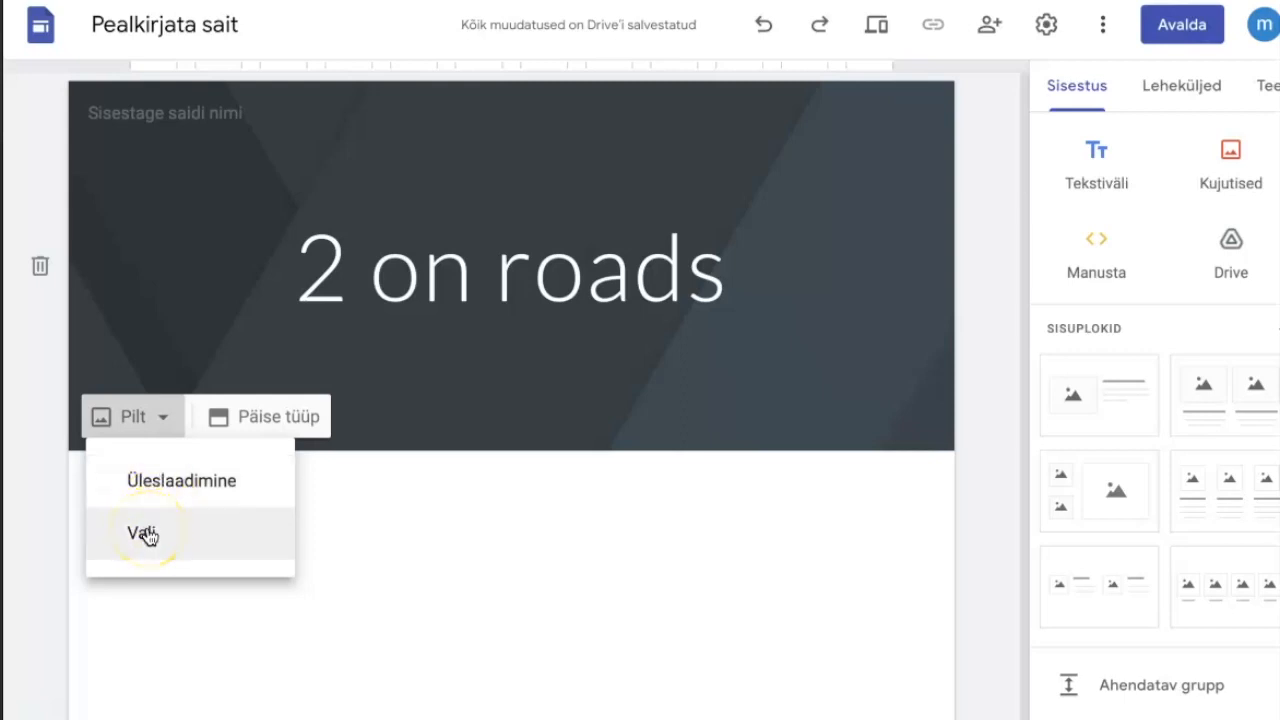
{"action": "left_click", "coordinate": [146, 535]}
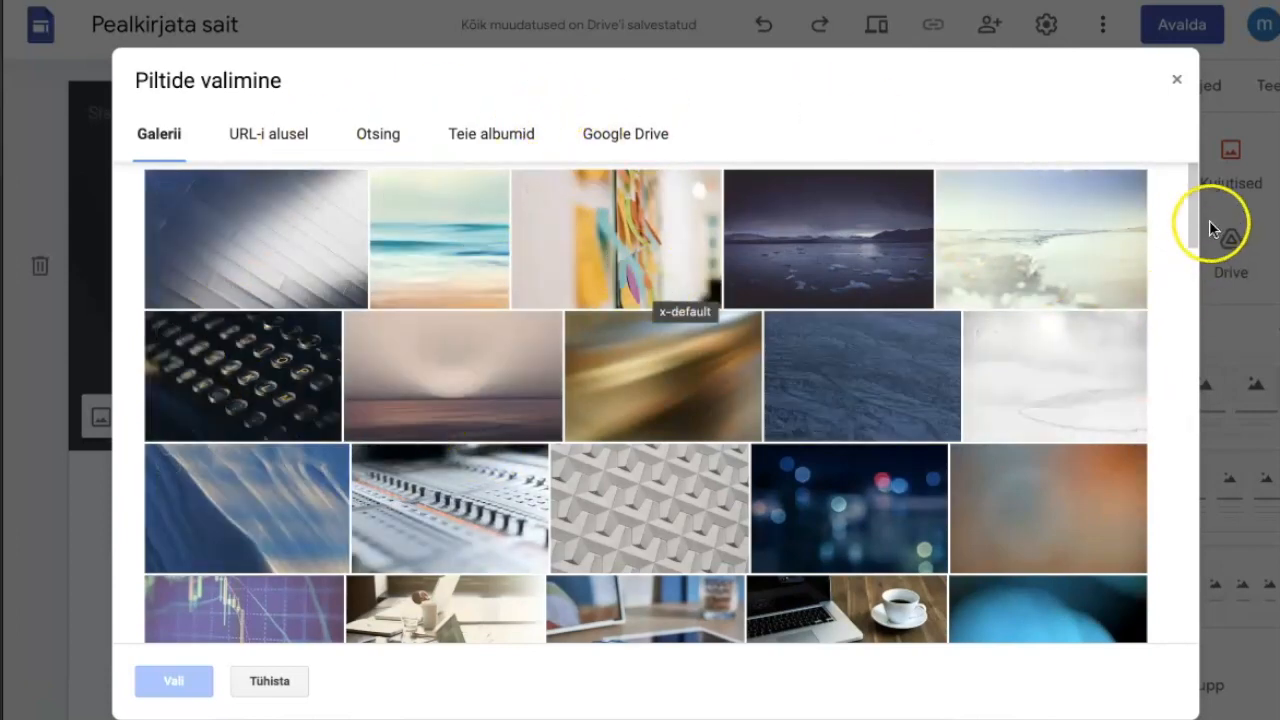
{"action": "mouse_move", "coordinate": [1196, 208]}
{"action": "left_mouse_down"}
{"action": "mouse_move", "coordinate": [1182, 300]}
{"action": "mouse_move", "coordinate": [1182, 610]}
{"action": "mouse_move", "coordinate": [1211, 394]}
{"action": "mouse_move", "coordinate": [1212, 202]}
{"action": "left_mouse_up"}
{"action": "left_click", "coordinate": [951, 177]}
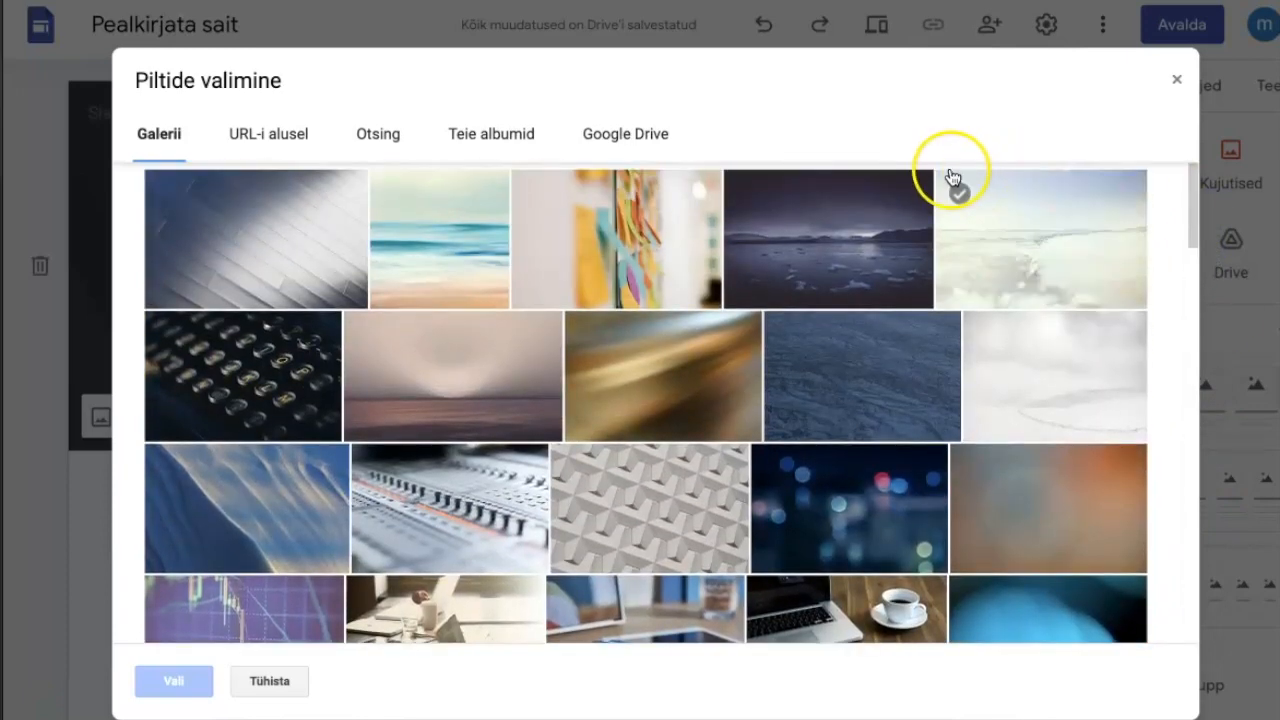
{"action": "left_click", "coordinate": [257, 543]}
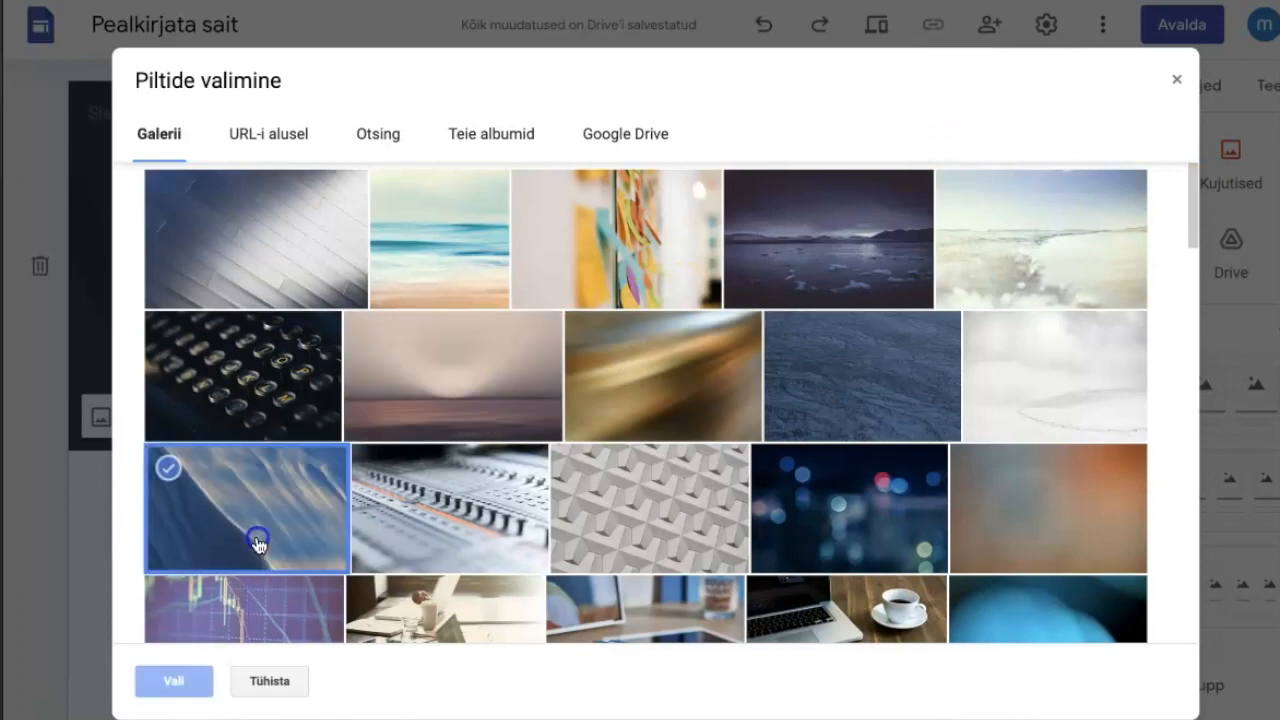
{"action": "left_click", "coordinate": [173, 682]}
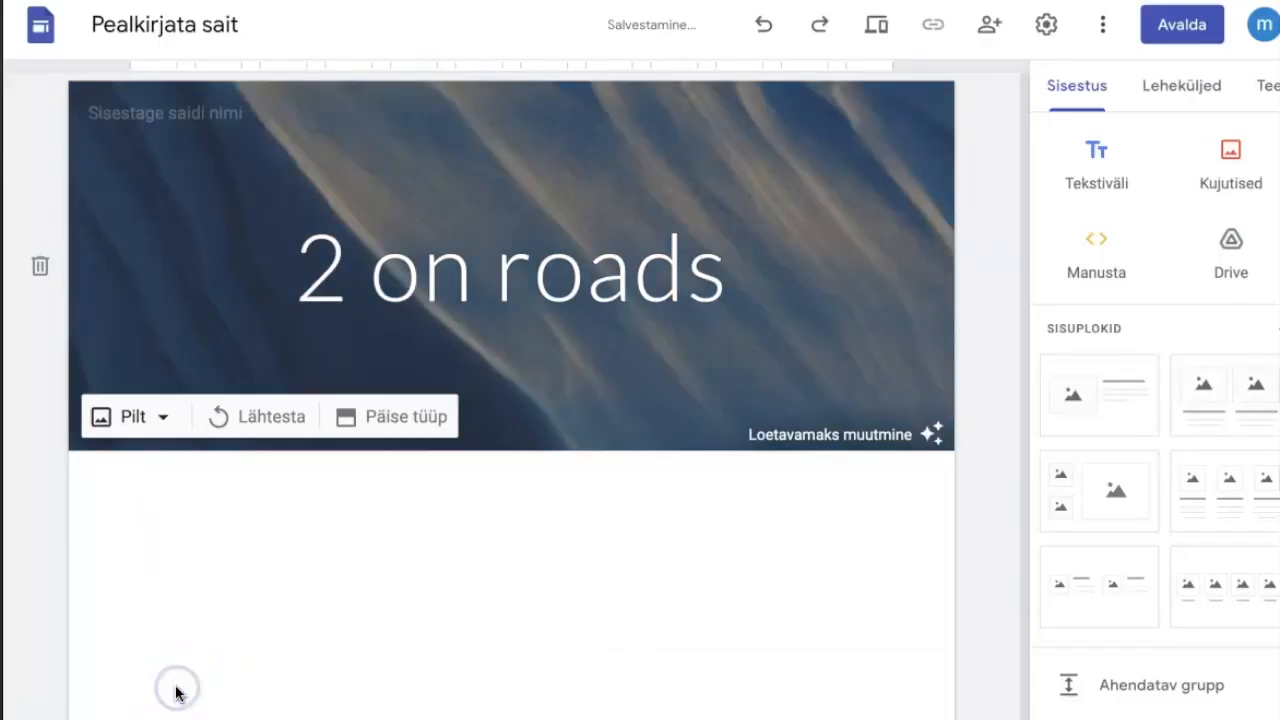
Add a text box below the header and paste in the company description about cargo transportation in the Baltic region.
{"action": "left_click", "coordinate": [655, 553]}
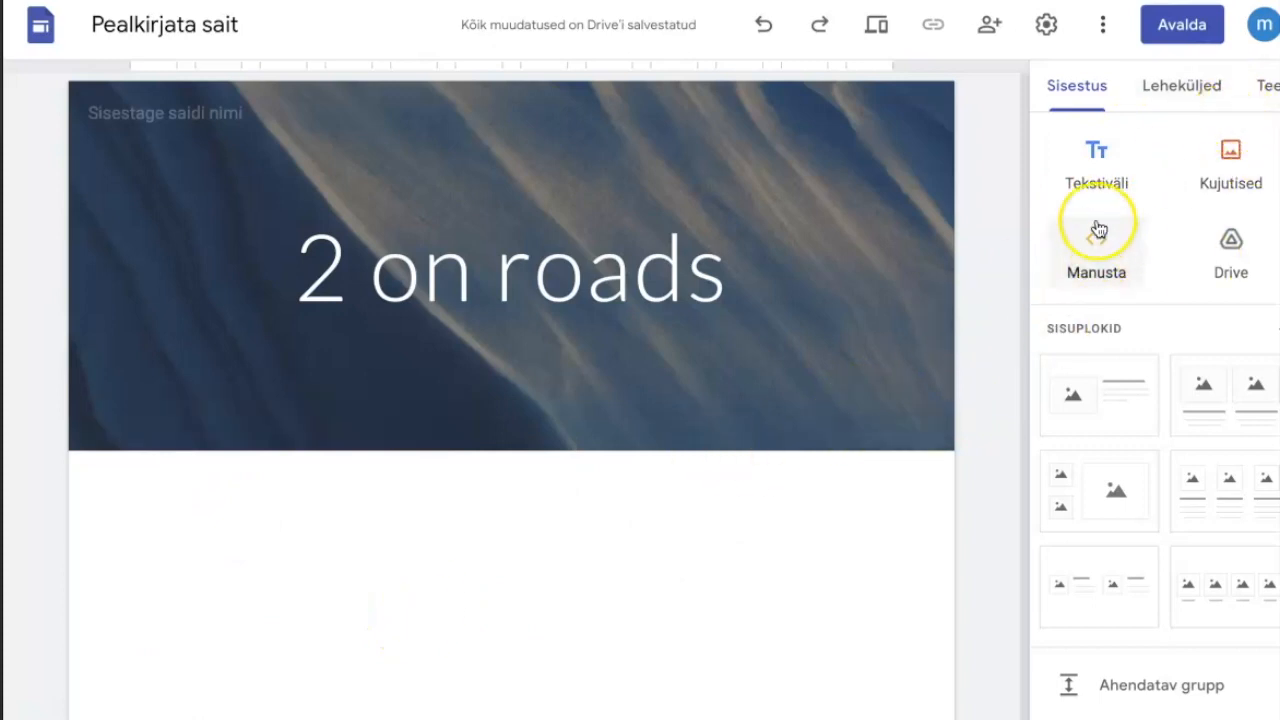
{"action": "left_click", "coordinate": [1096, 157]}
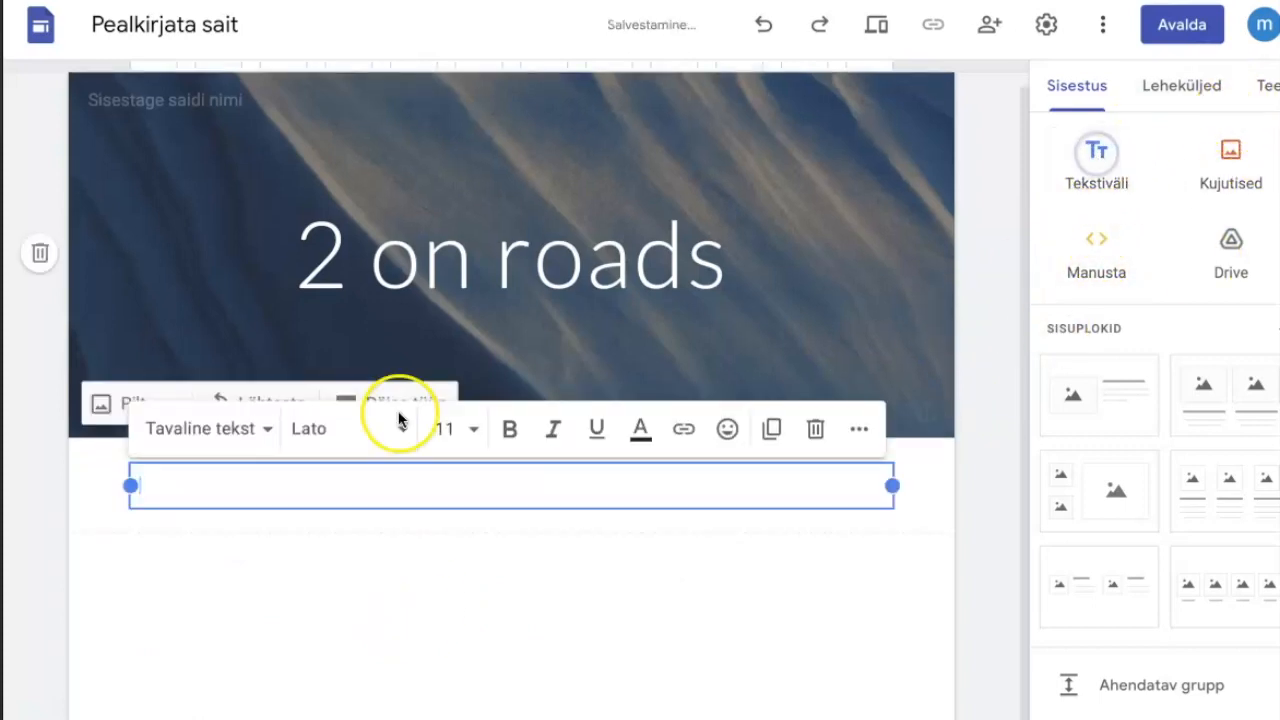
{"action": "left_click", "coordinate": [160, 488]}
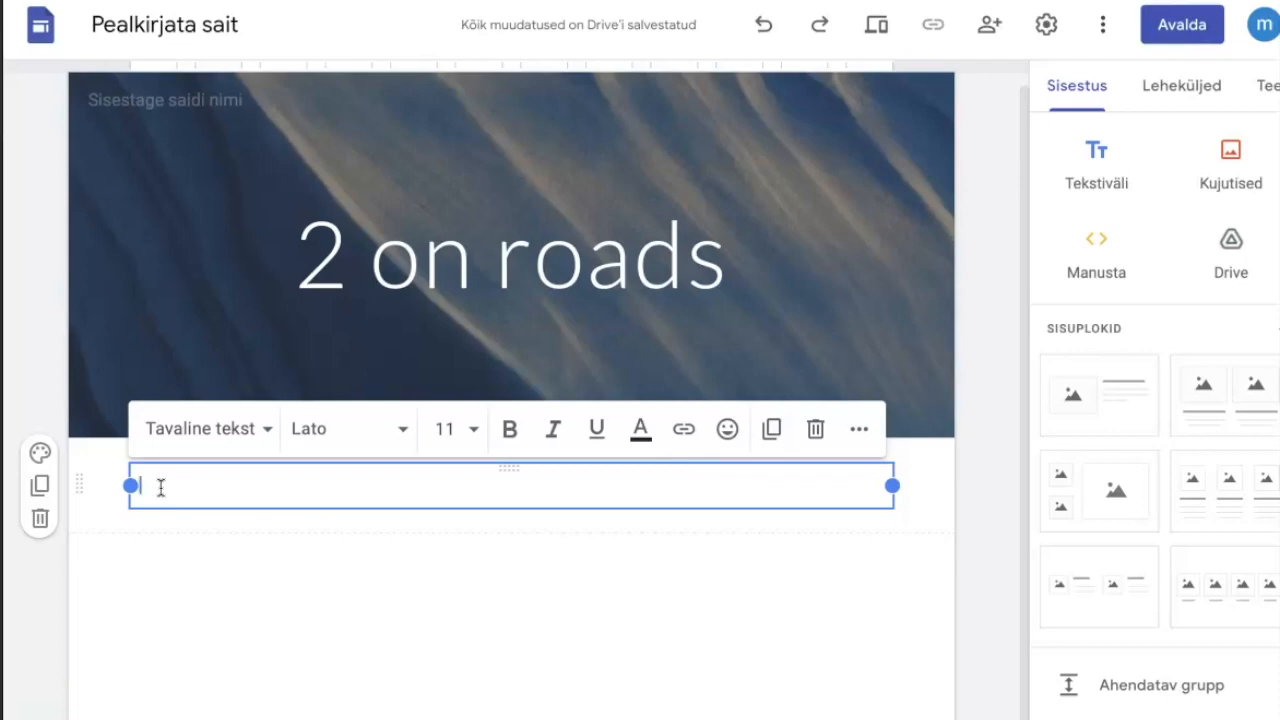
{"action": "left_click", "coordinate": [195, 482]}
{"action": "type", "text": "We are a small company that was established in 2009. We are engaged in cargo transportation in the Baltic region"}
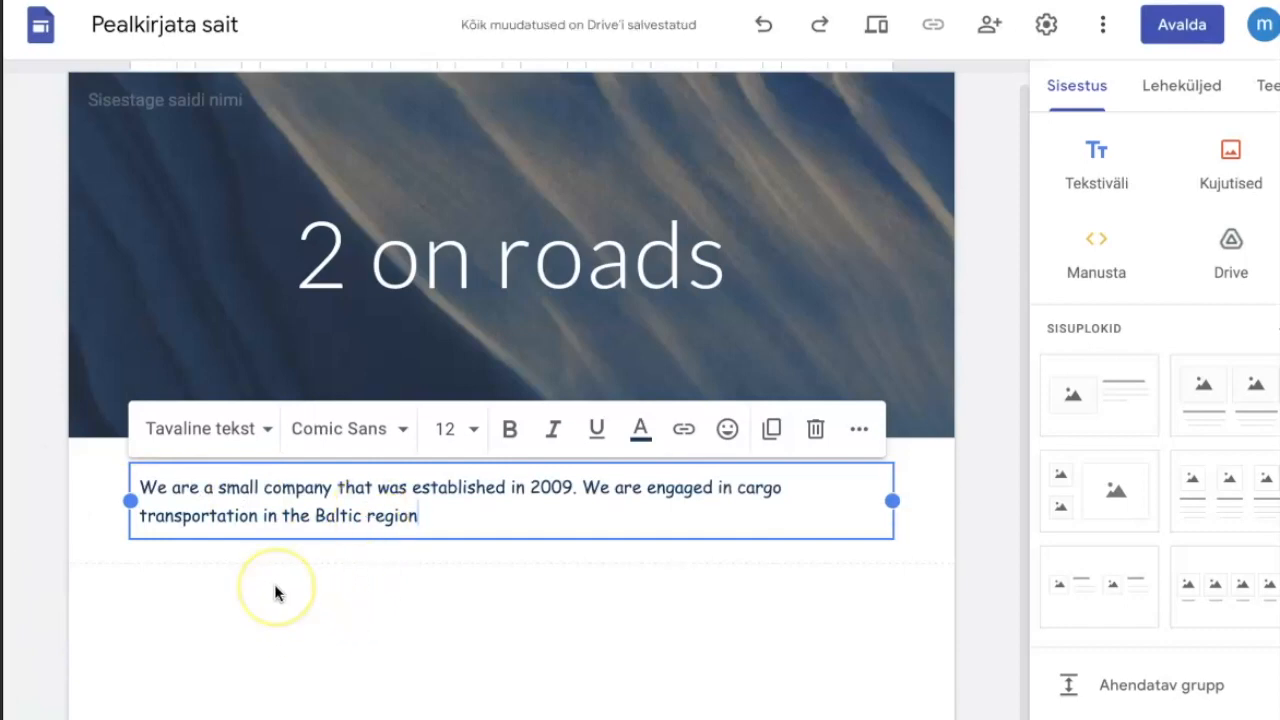
{"action": "left_click", "coordinate": [185, 624]}
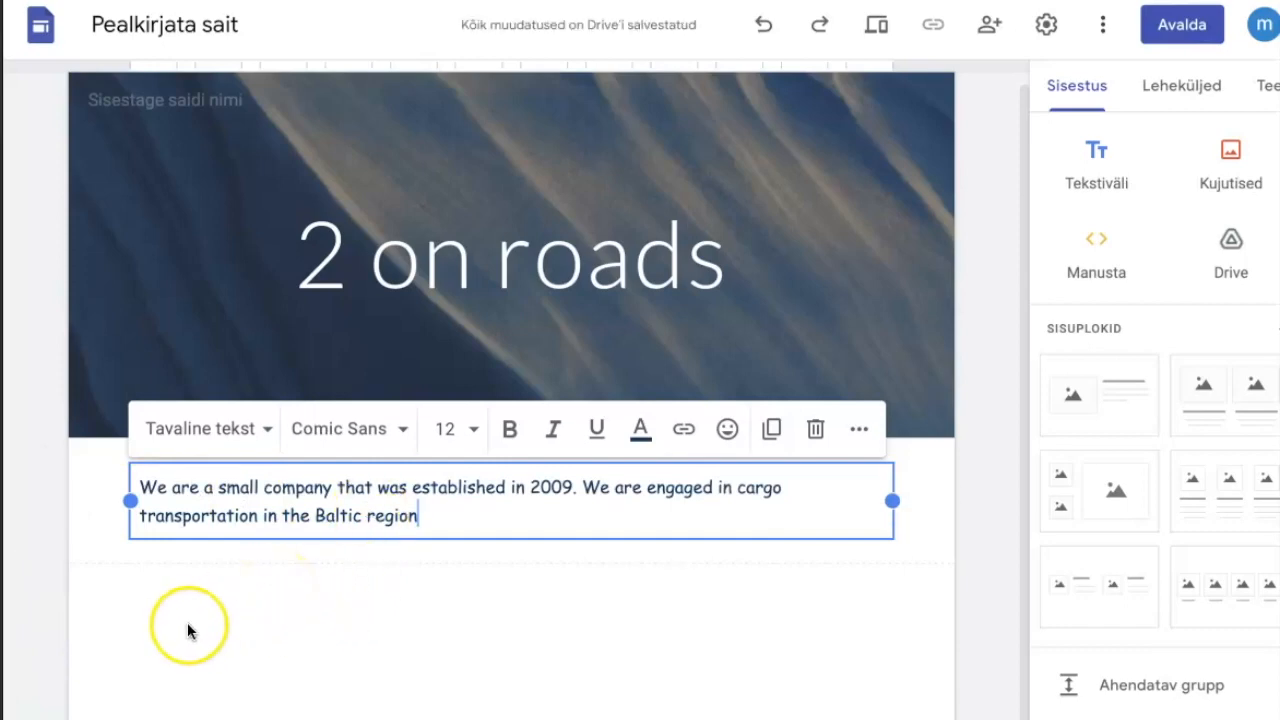
Add another text box below the company description containing "OUR TEAM".
{"action": "left_click", "coordinate": [1113, 278]}
{"action": "left_click", "coordinate": [1098, 163]}
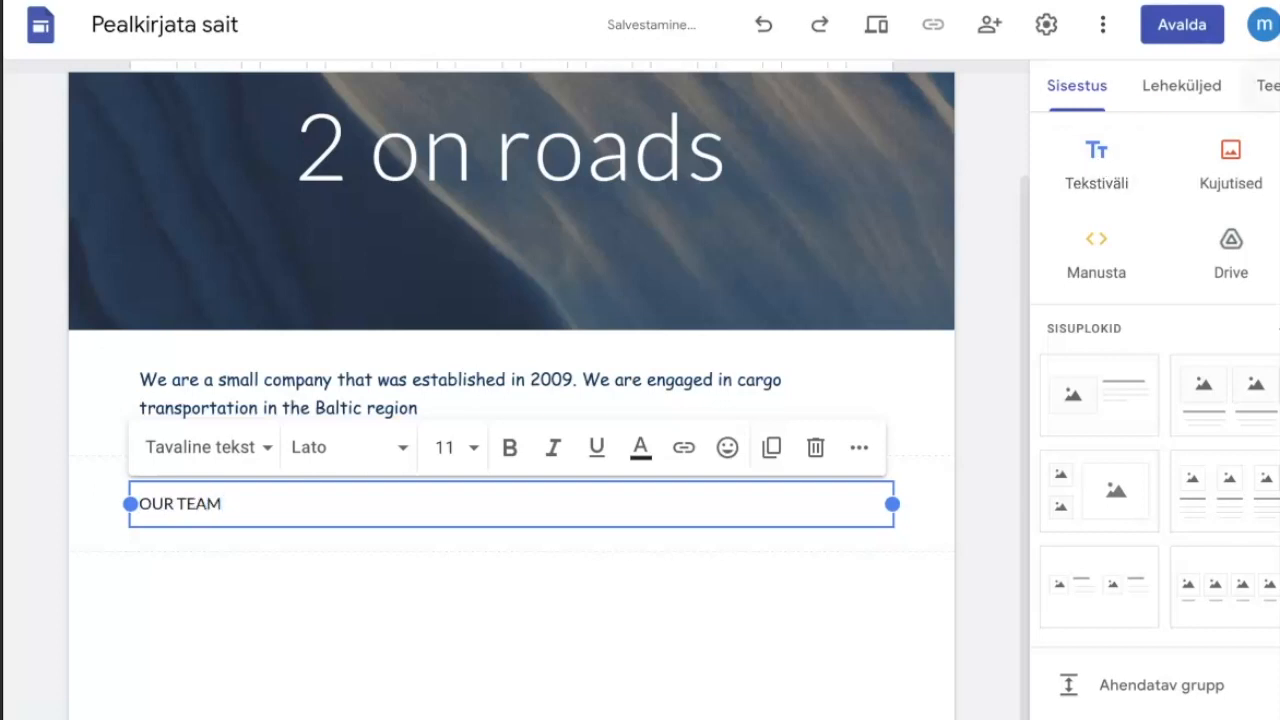
{"action": "left_click", "coordinate": [720, 664]}
{"action": "left_click", "coordinate": [222, 486]}
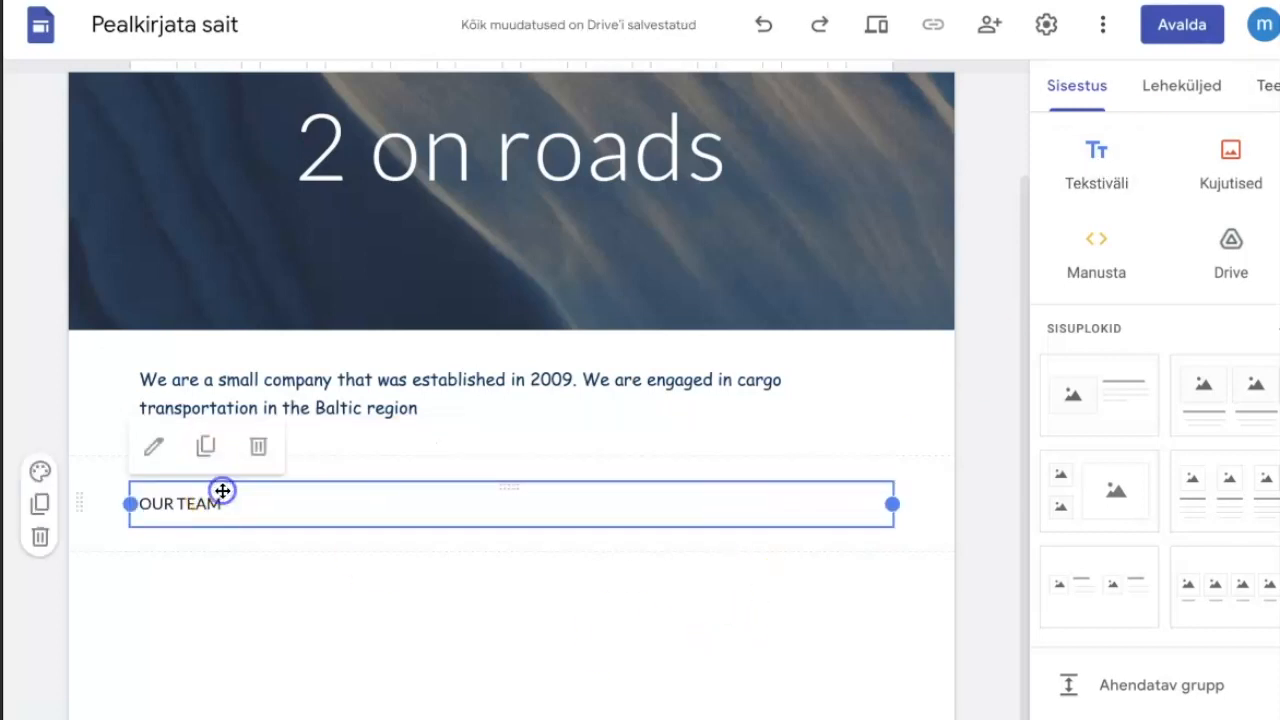
{"action": "left_click", "coordinate": [239, 508]}
{"action": "left_click_drag", "start_coordinate": [239, 508], "coordinate": [103, 504]}
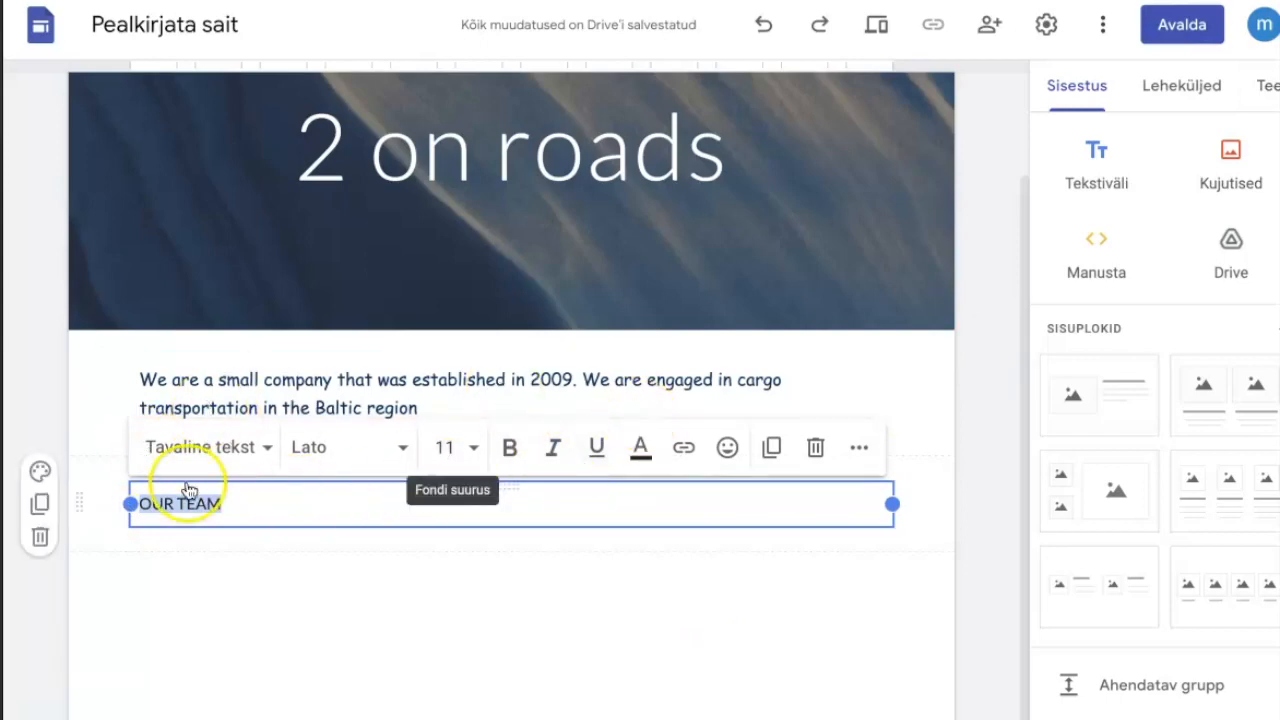
{"action": "left_click", "coordinate": [482, 618]}
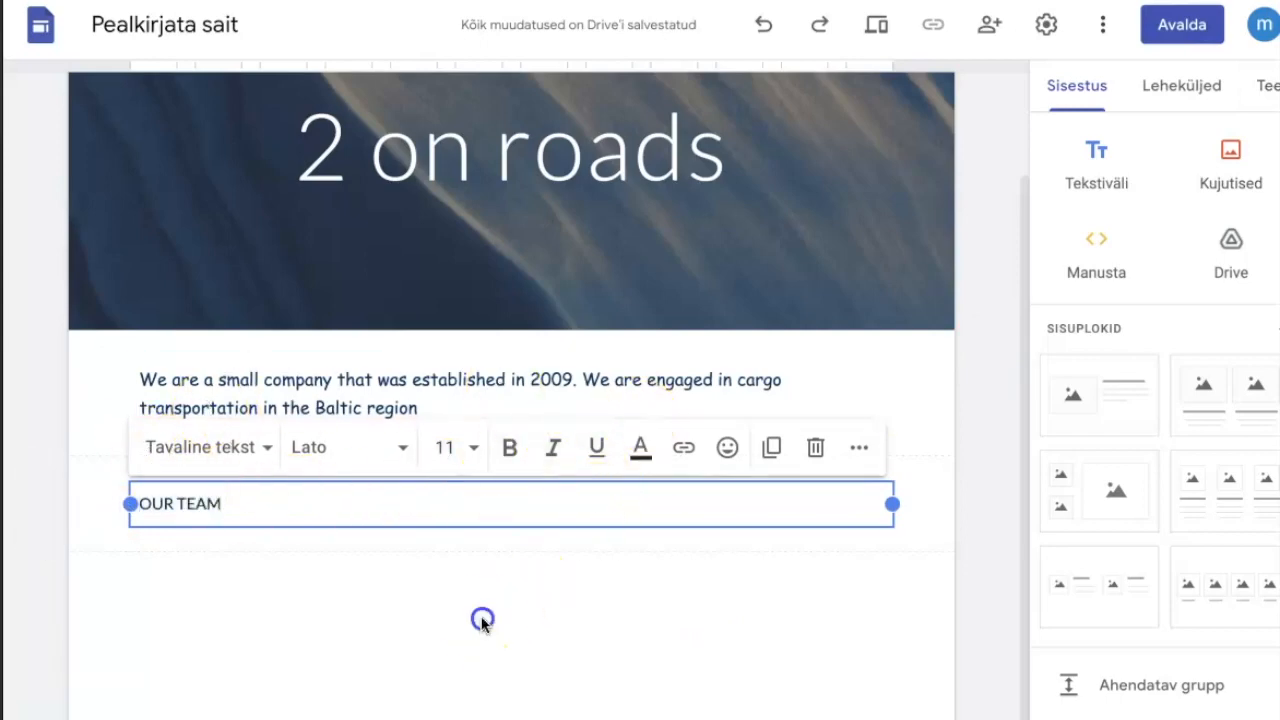
Insert the three-column image-and-text block below "OUR TEAM" and head its first two columns "Name 1" and "Name 2".
{"action": "left_click", "coordinate": [1199, 474]}
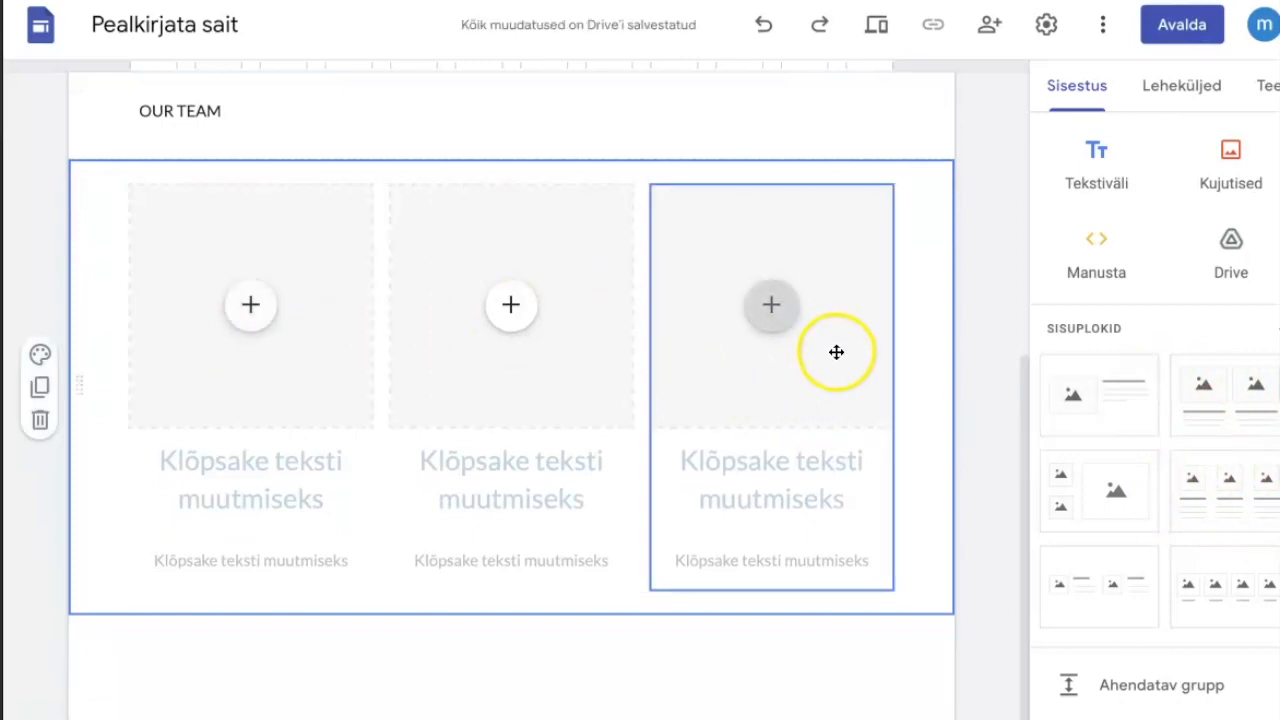
{"action": "left_click", "coordinate": [219, 465]}
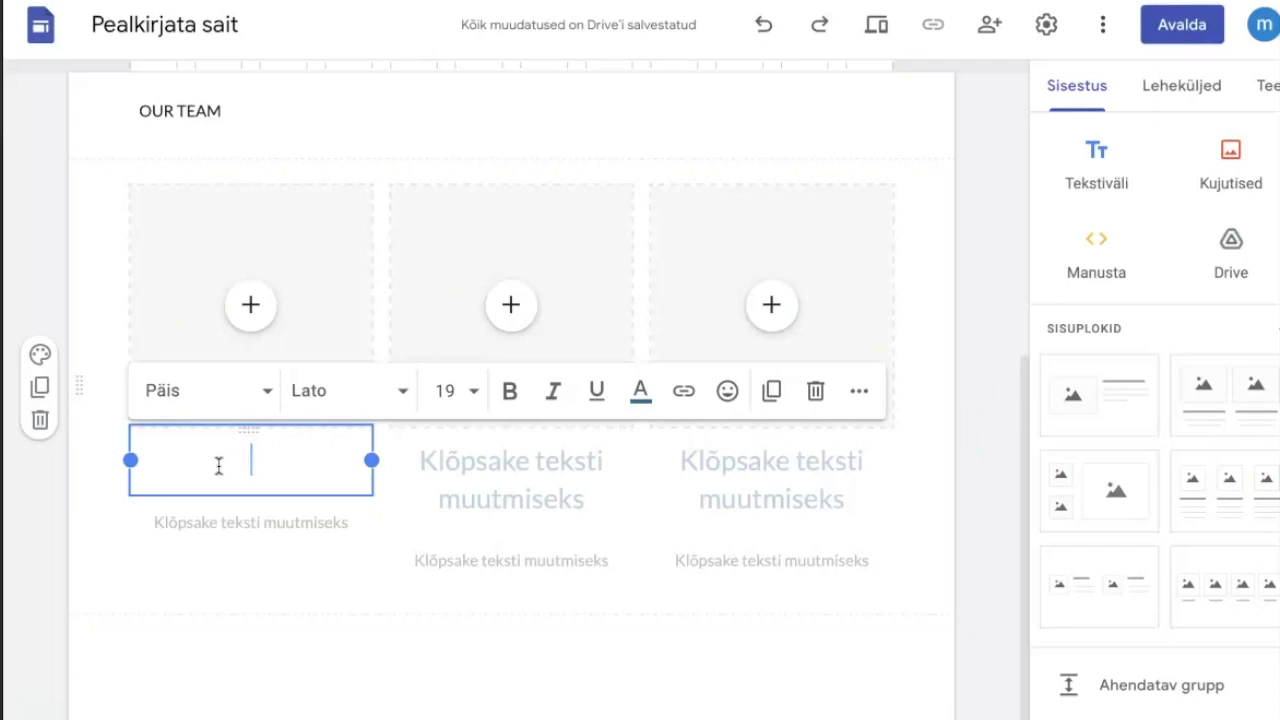
{"action": "type", "text": "Name 1"}
{"action": "left_click", "coordinate": [484, 484]}
{"action": "type", "text": "NAme"}
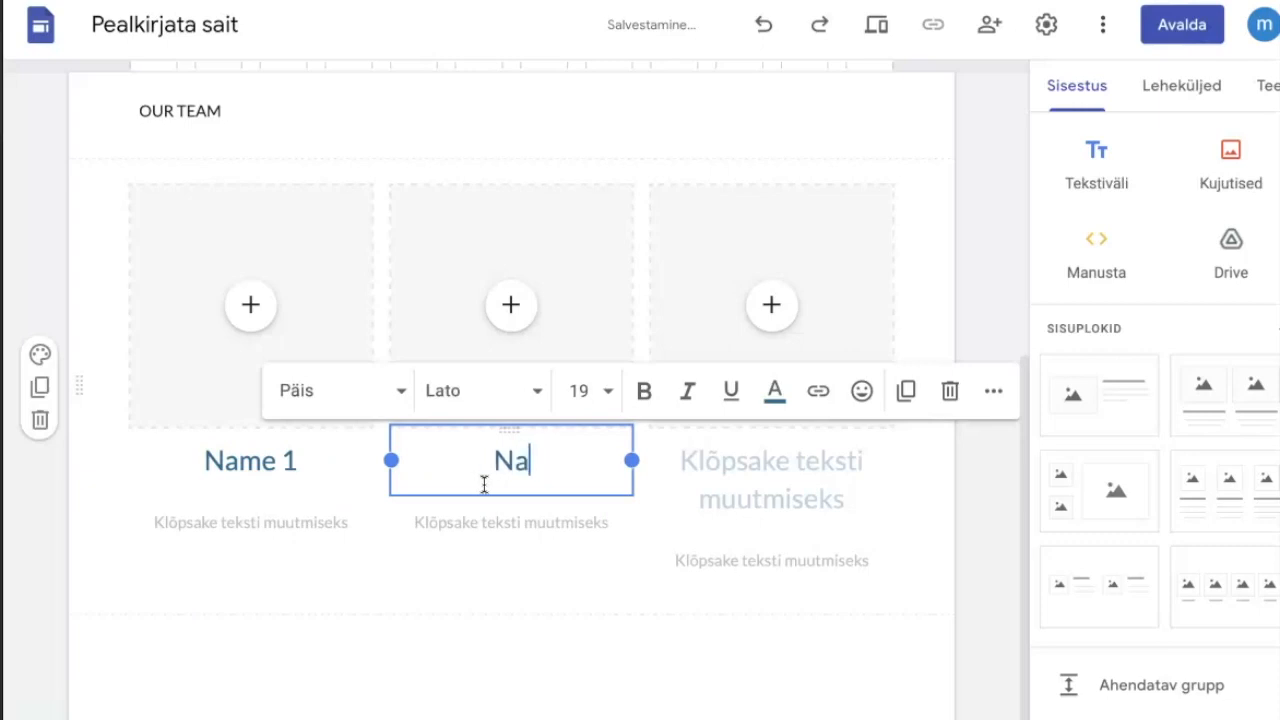
{"action": "type", "text": " 2"}
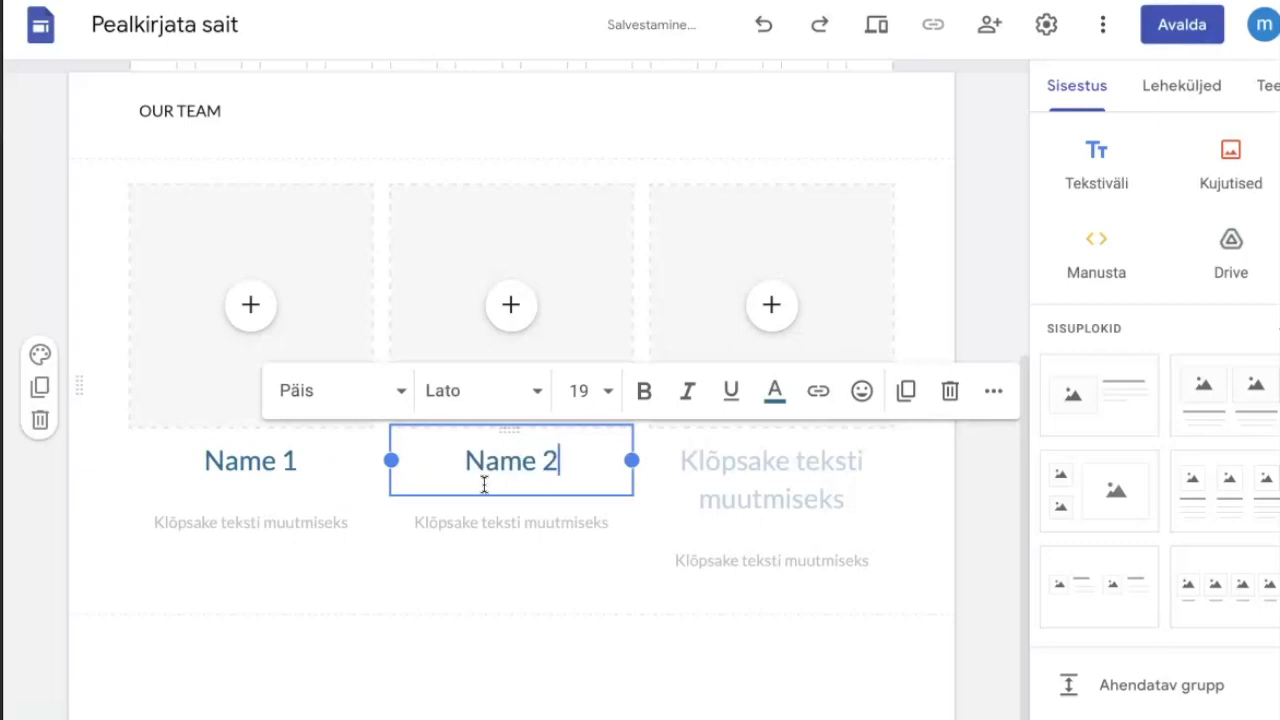
Enter "mangaer" as the caption under "Name 1" and look over the finished sample site.
{"action": "left_click", "coordinate": [266, 528]}
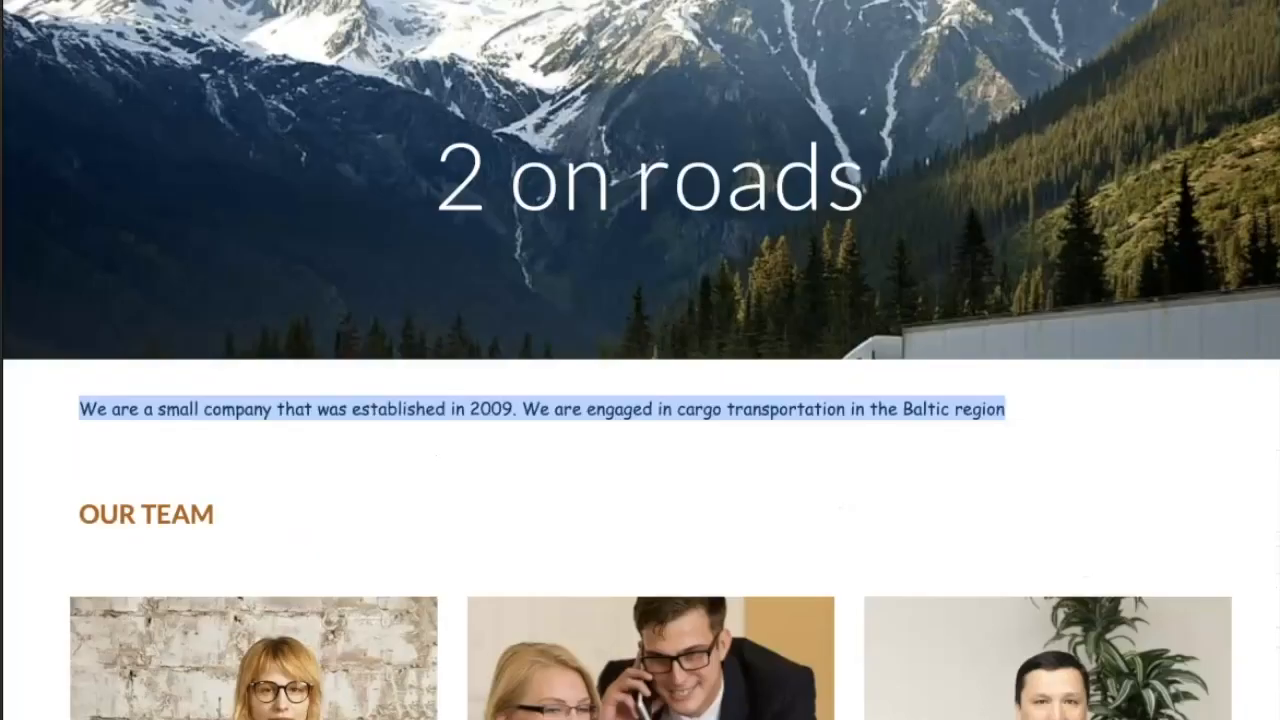
{"action": "left_click", "coordinate": [1183, 312]}
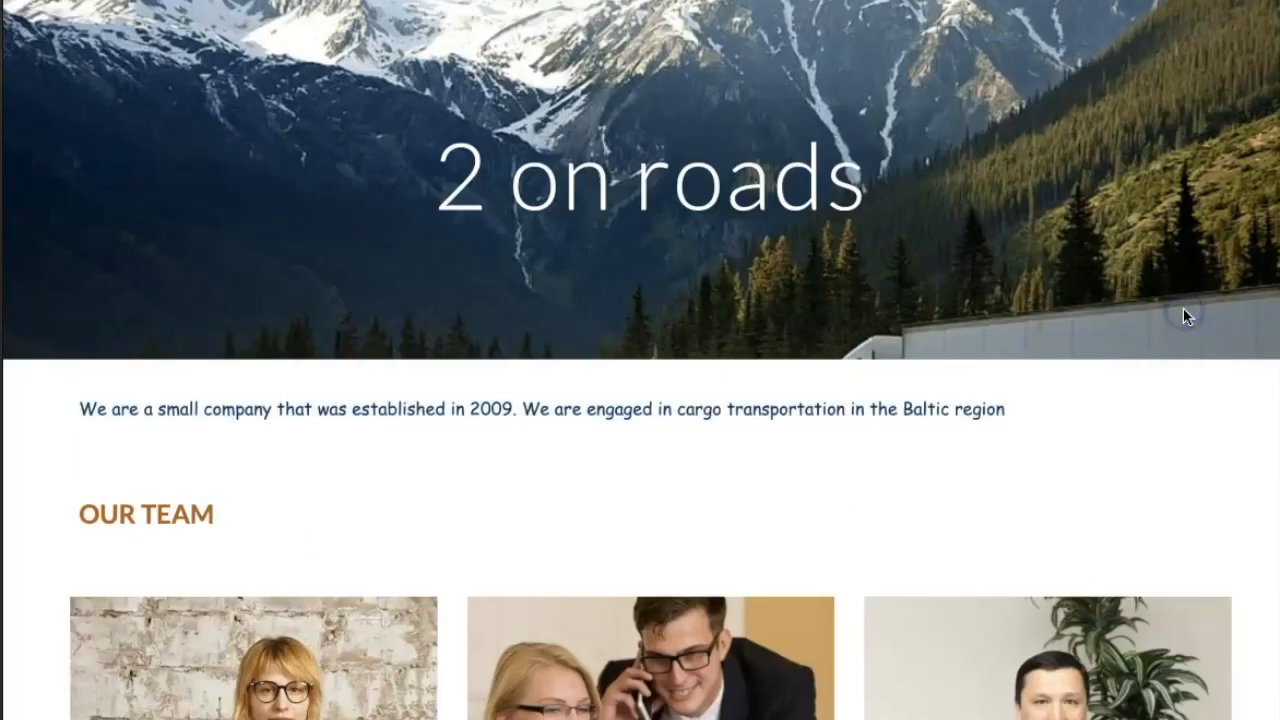
{"action": "scroll", "coordinate": [1183, 309], "scroll_direction": "down", "scroll_amount": 5}
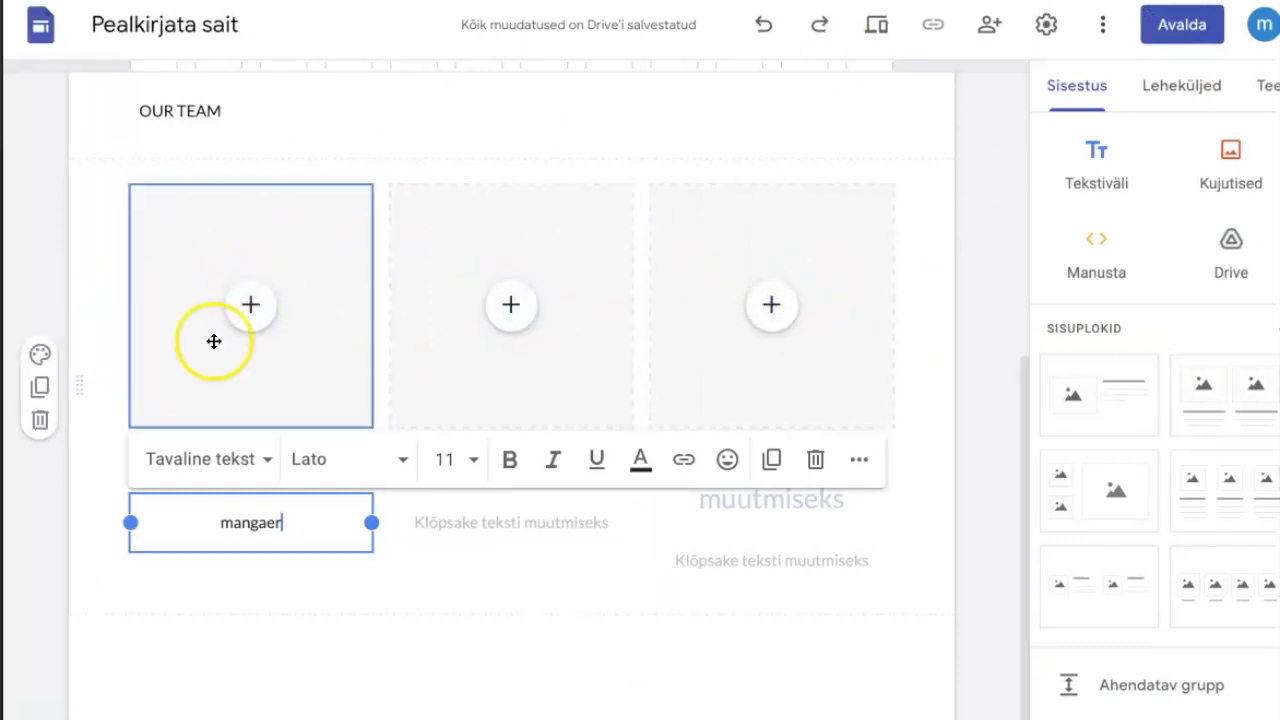
Search Google Images for "manager" and insert the photo of a man in a dark suit at a desk above "Name 1".
{"action": "left_click", "coordinate": [252, 304]}
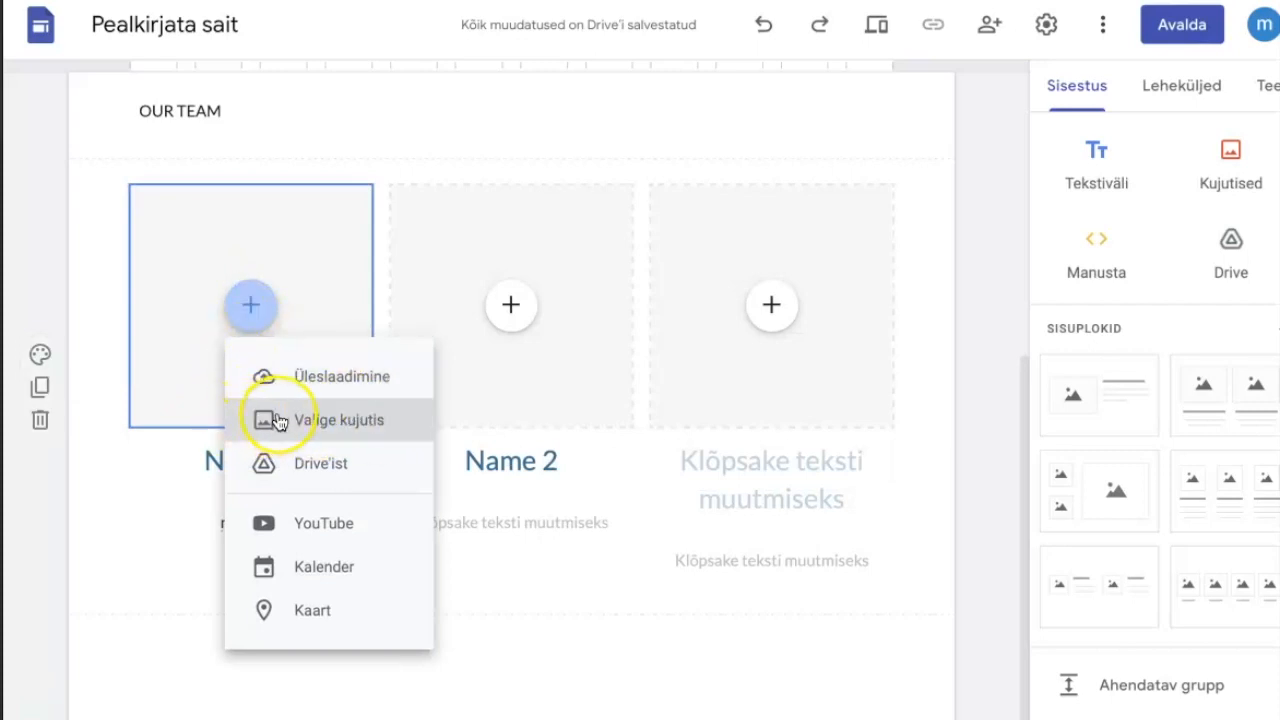
{"action": "left_click", "coordinate": [307, 427]}
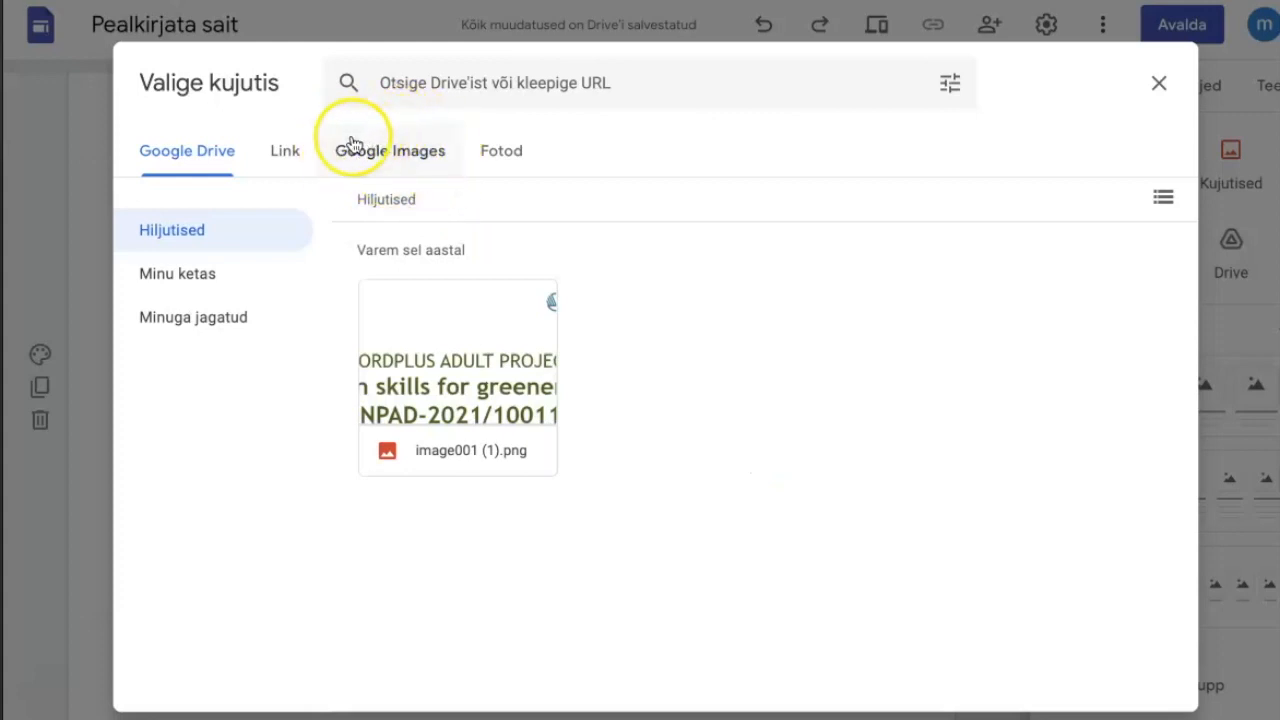
{"action": "left_click", "coordinate": [388, 158]}
{"action": "left_click", "coordinate": [420, 83]}
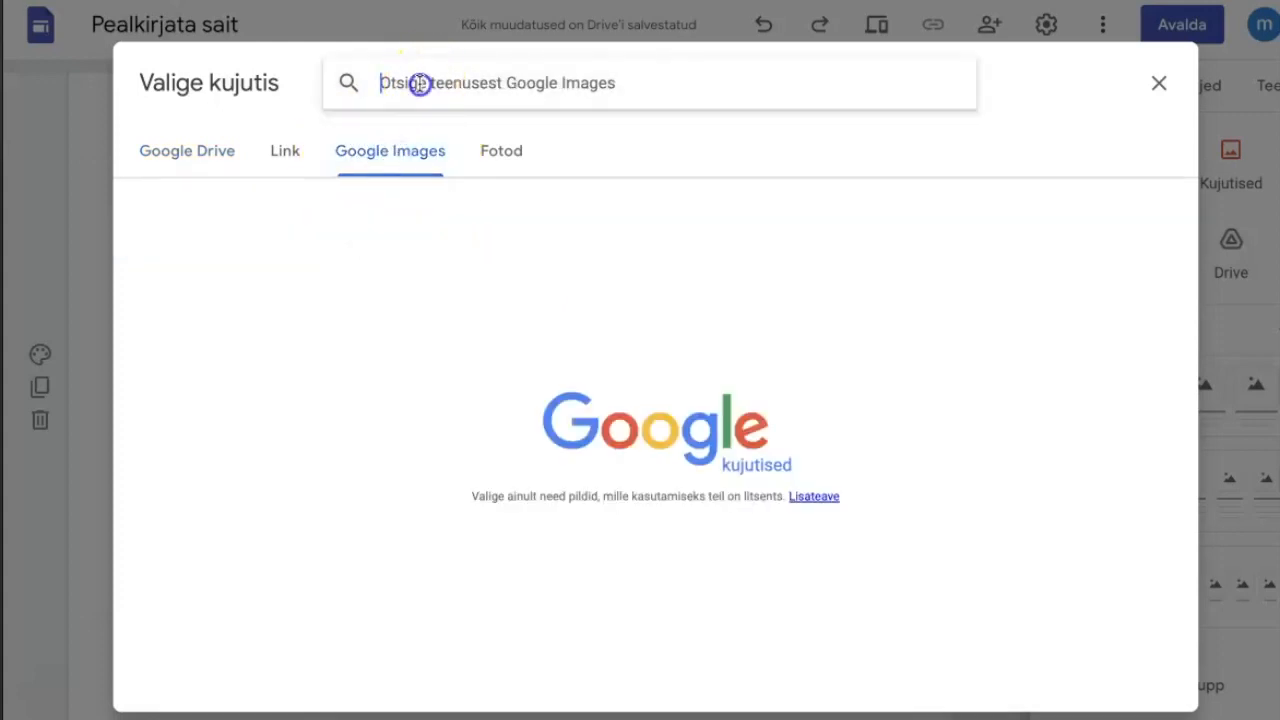
{"action": "type", "text": "man"}
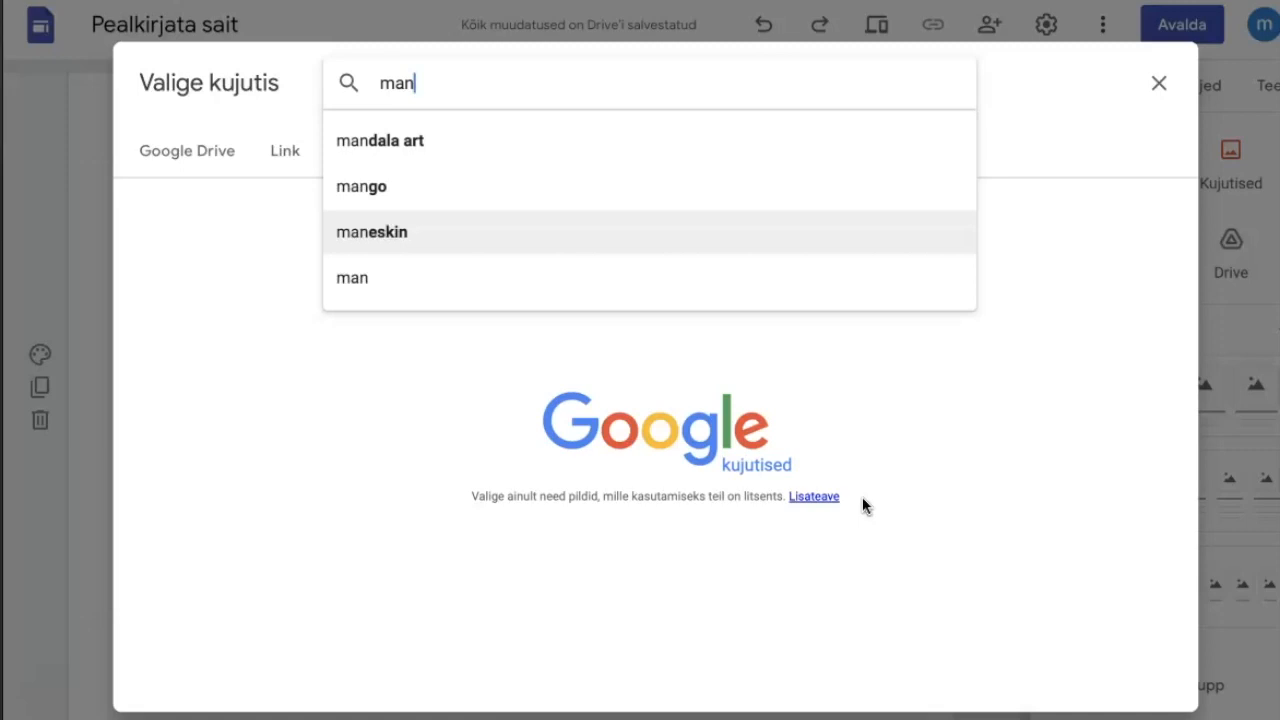
{"action": "type", "text": "agerõ"}
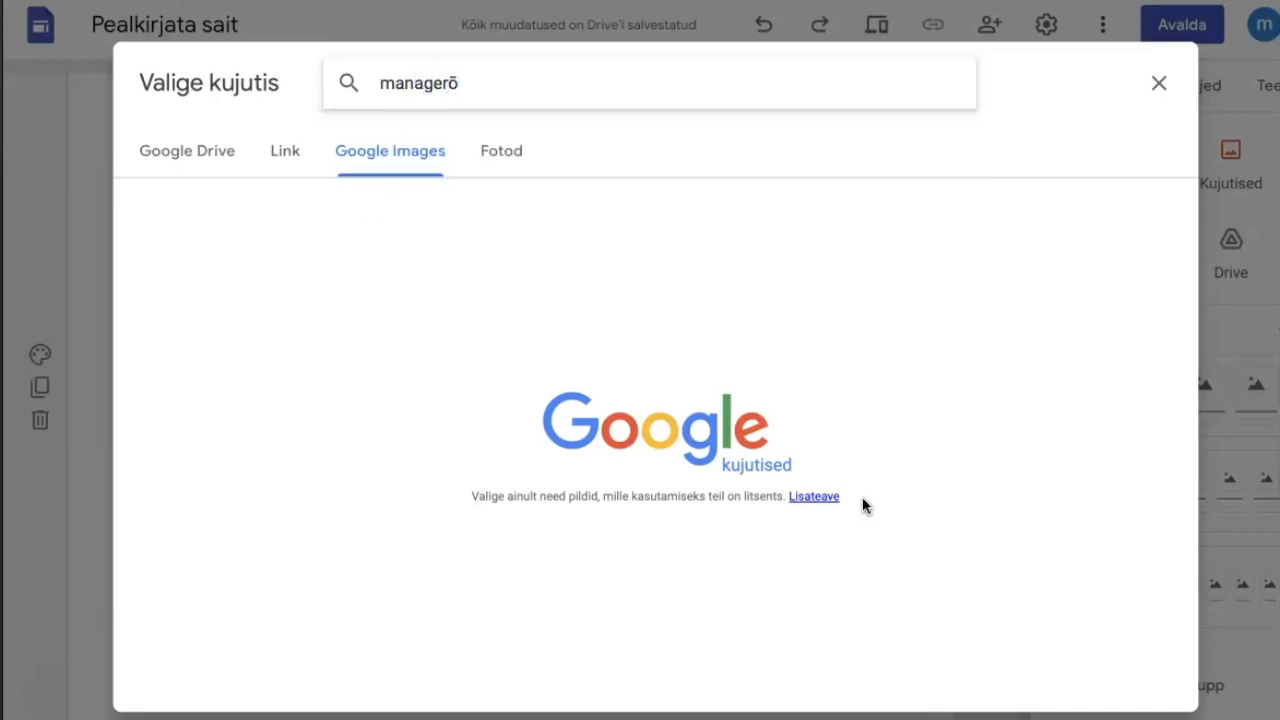
{"action": "key", "text": "BackSpace"}
{"action": "key", "text": "Return"}
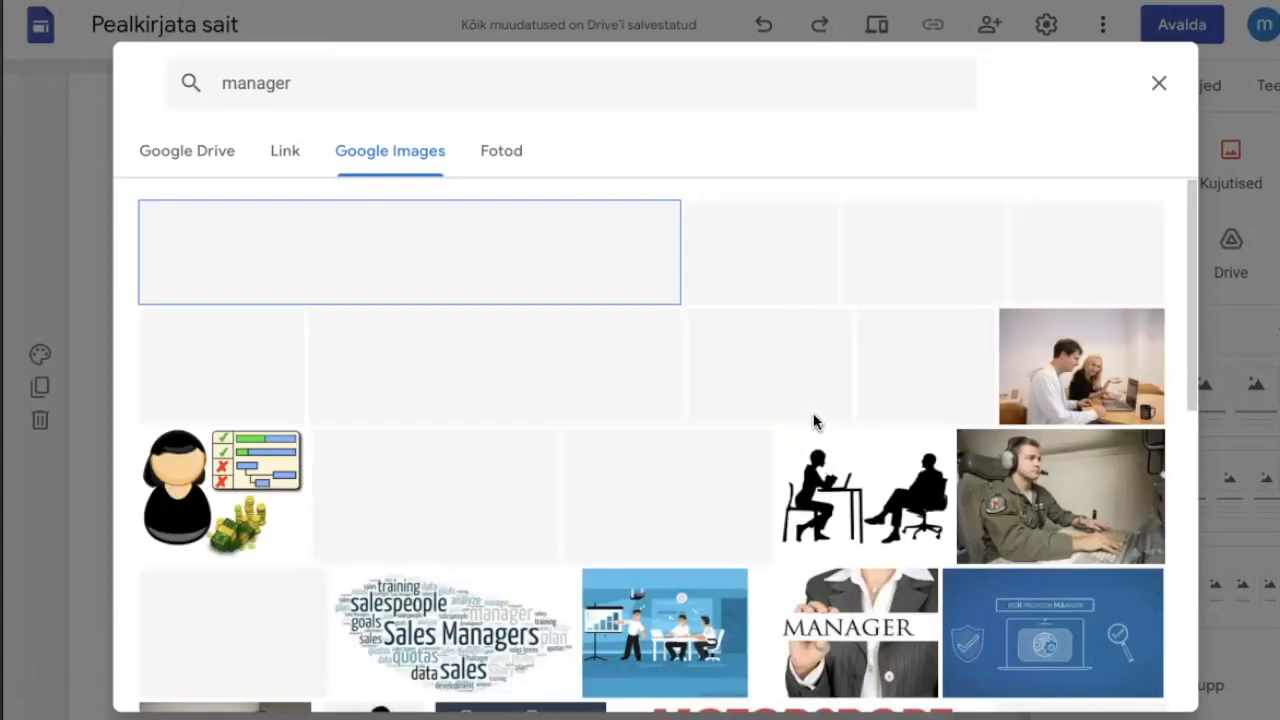
{"action": "left_click", "coordinate": [740, 366]}
{"action": "left_click", "coordinate": [1157, 690]}
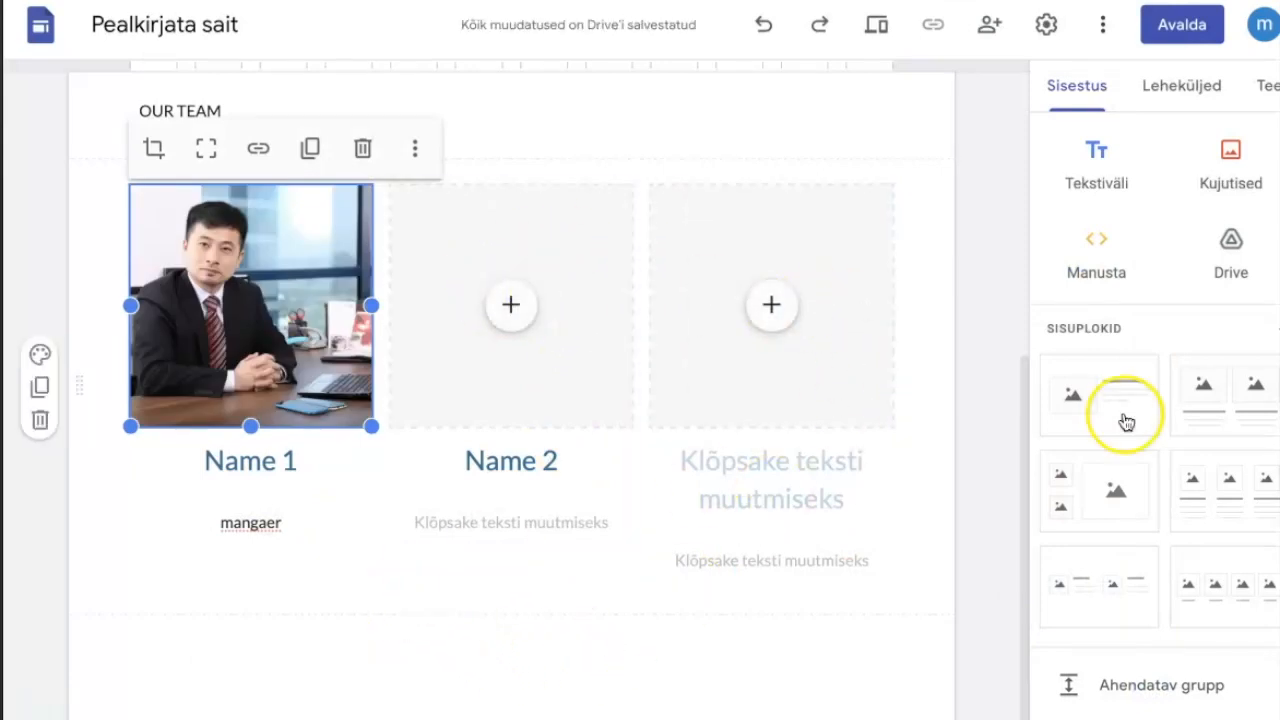
Add a text box containing "OUR TRUCS" below the team block.
{"action": "left_click_drag", "start_coordinate": [1028, 423], "coordinate": [1033, 510]}
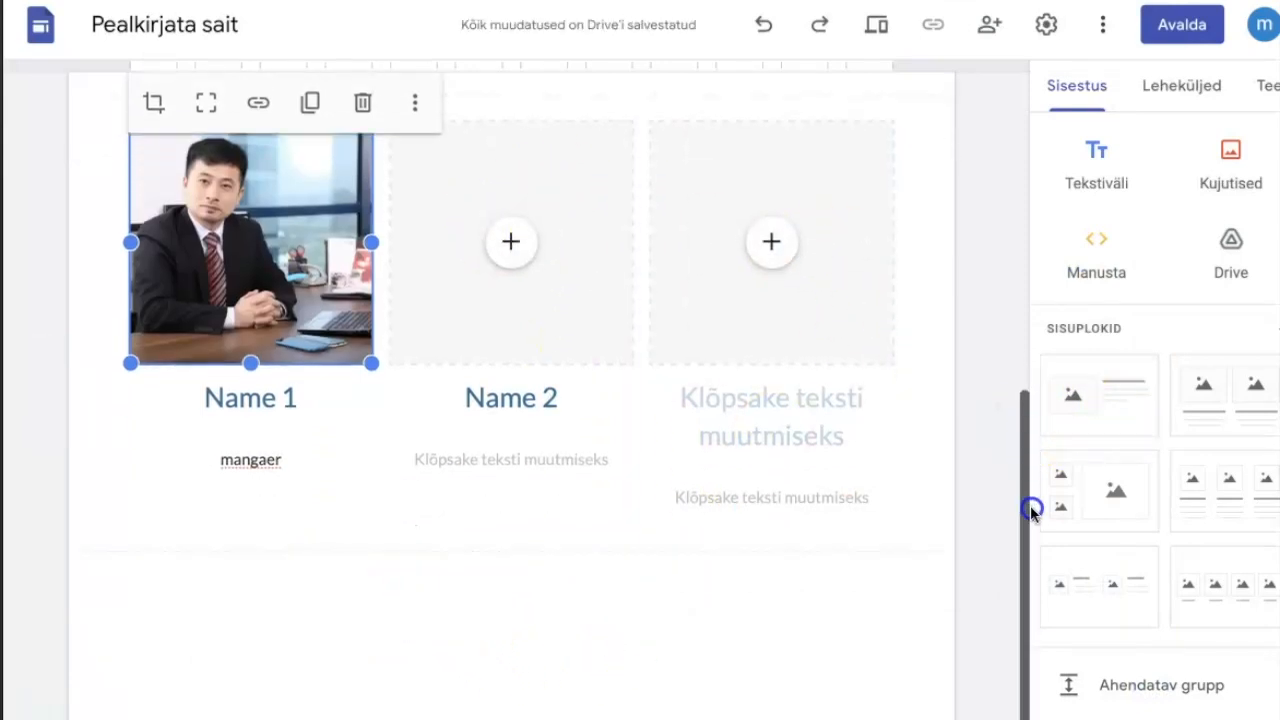
{"action": "left_click", "coordinate": [1096, 172]}
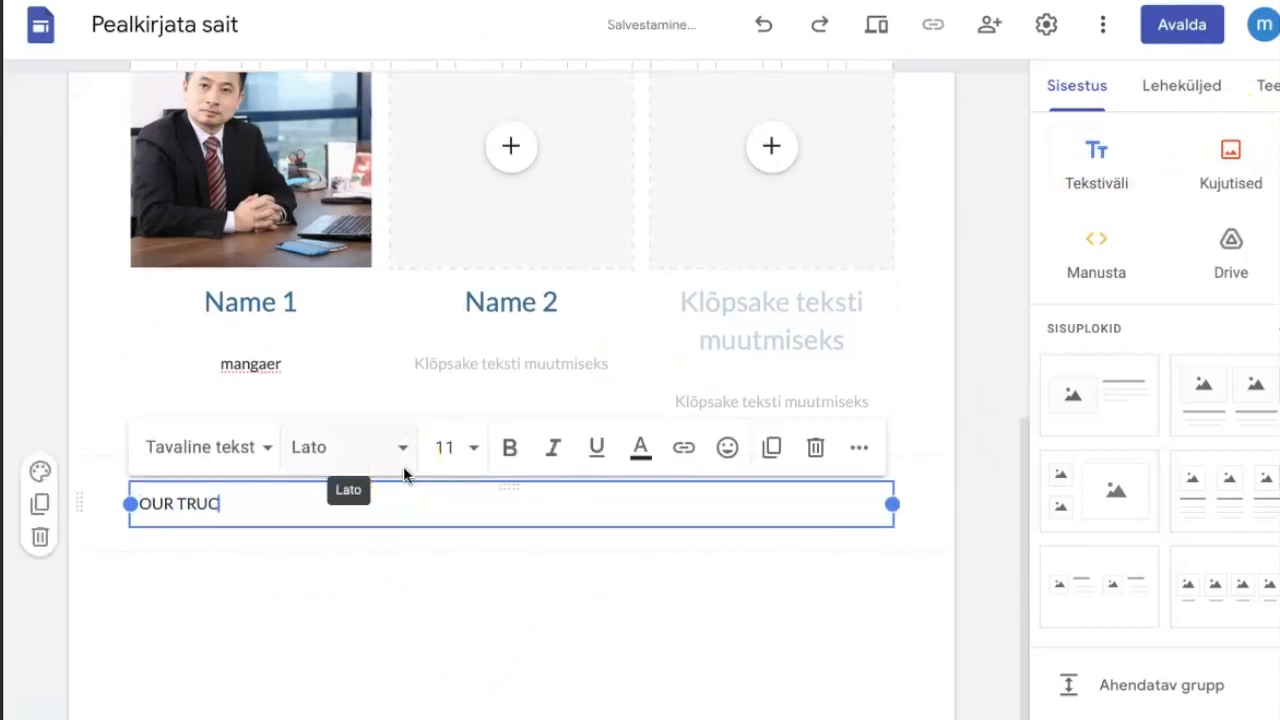
{"action": "type", "text": "OUR TRUCS"}
{"action": "left_click", "coordinate": [309, 654]}
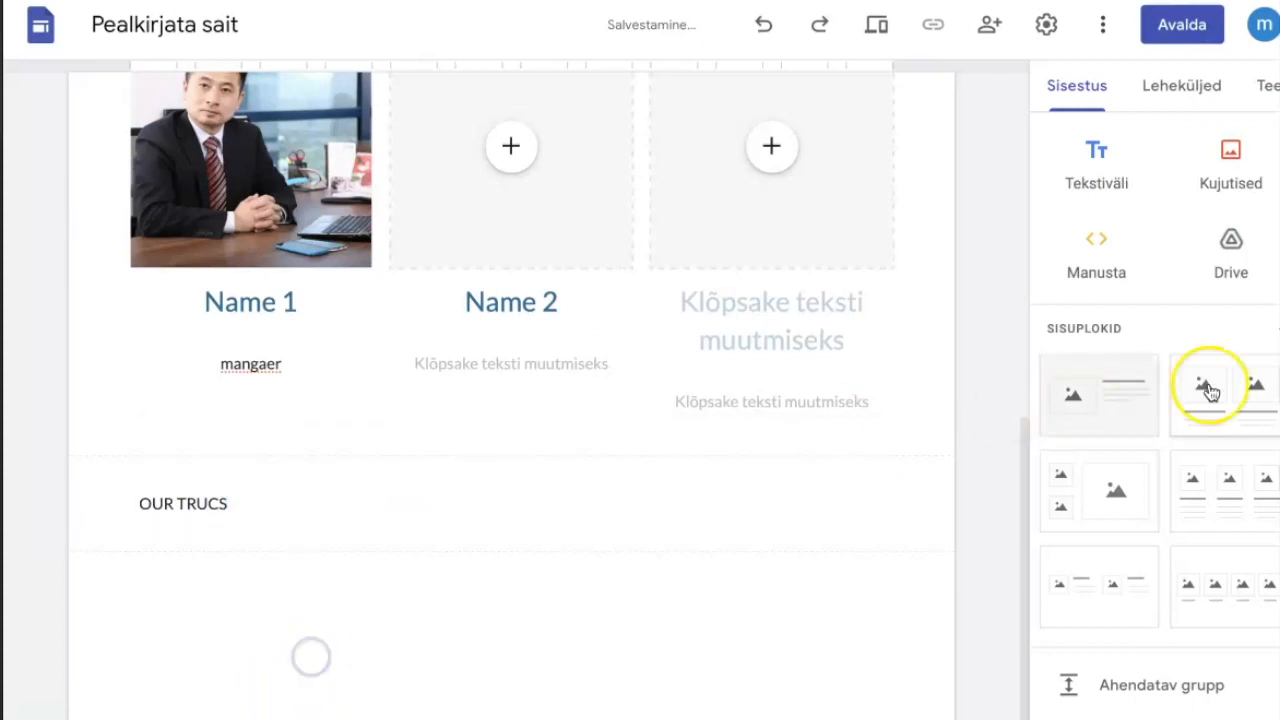
Place a two-column image-and-text block below "OUR TRUCS" and head its first column "VOLVO".
{"action": "left_click_drag", "start_coordinate": [1254, 392], "coordinate": [563, 569]}
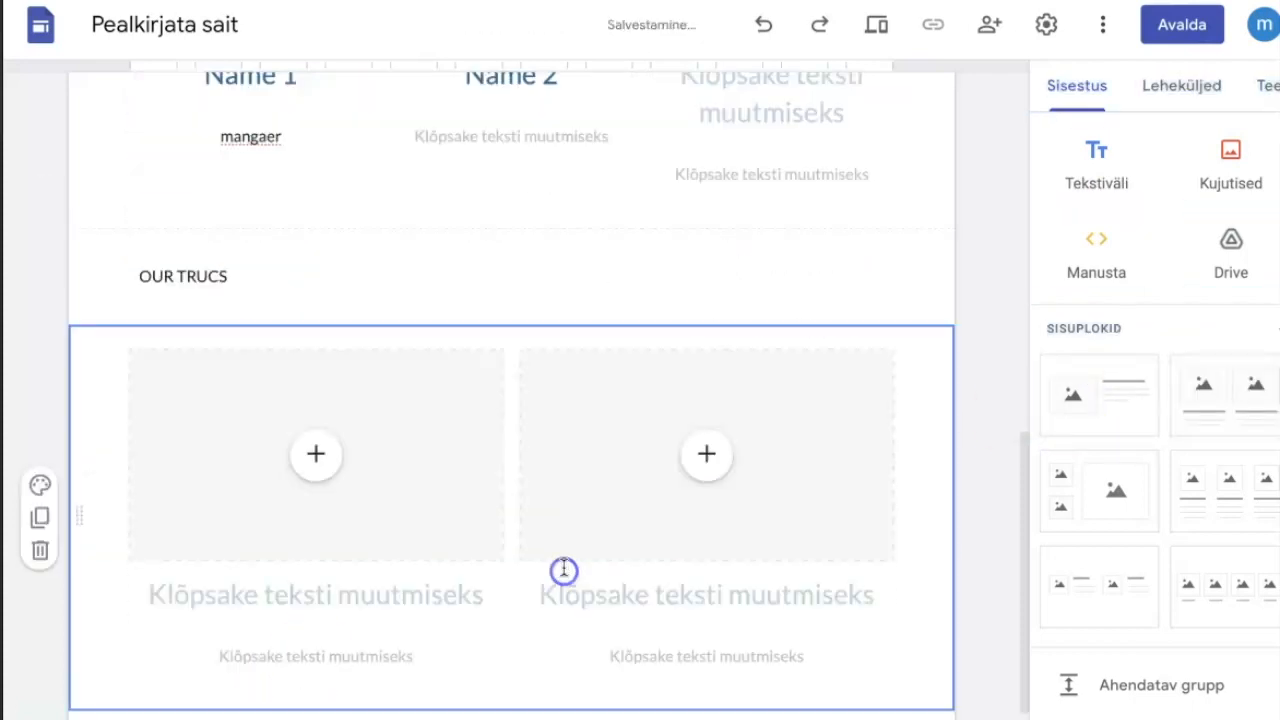
{"action": "left_click", "coordinate": [349, 451]}
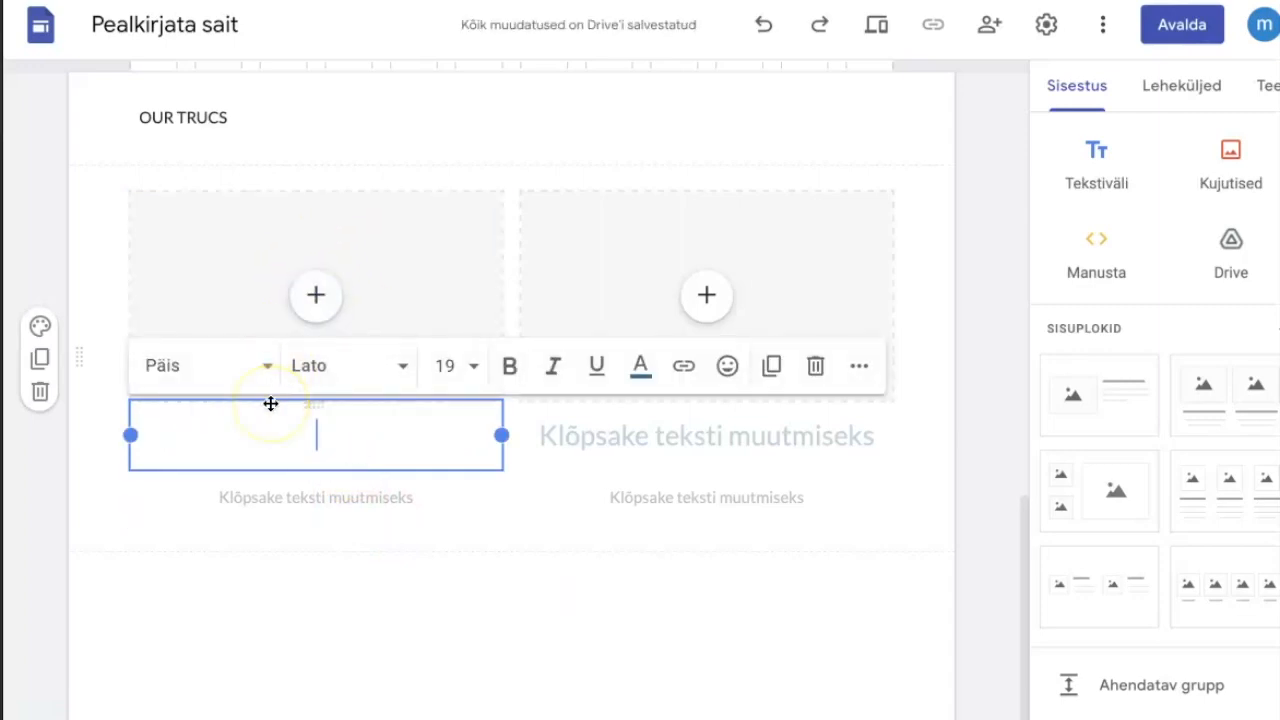
{"action": "type", "text": "C"}
{"action": "type", "text": "OLVO"}
{"action": "left_click", "coordinate": [214, 243]}
Search Google Images for "truck" and insert the photo of the pink truck with a grey trailer above "VOLVO".
{"action": "left_click", "coordinate": [316, 296]}
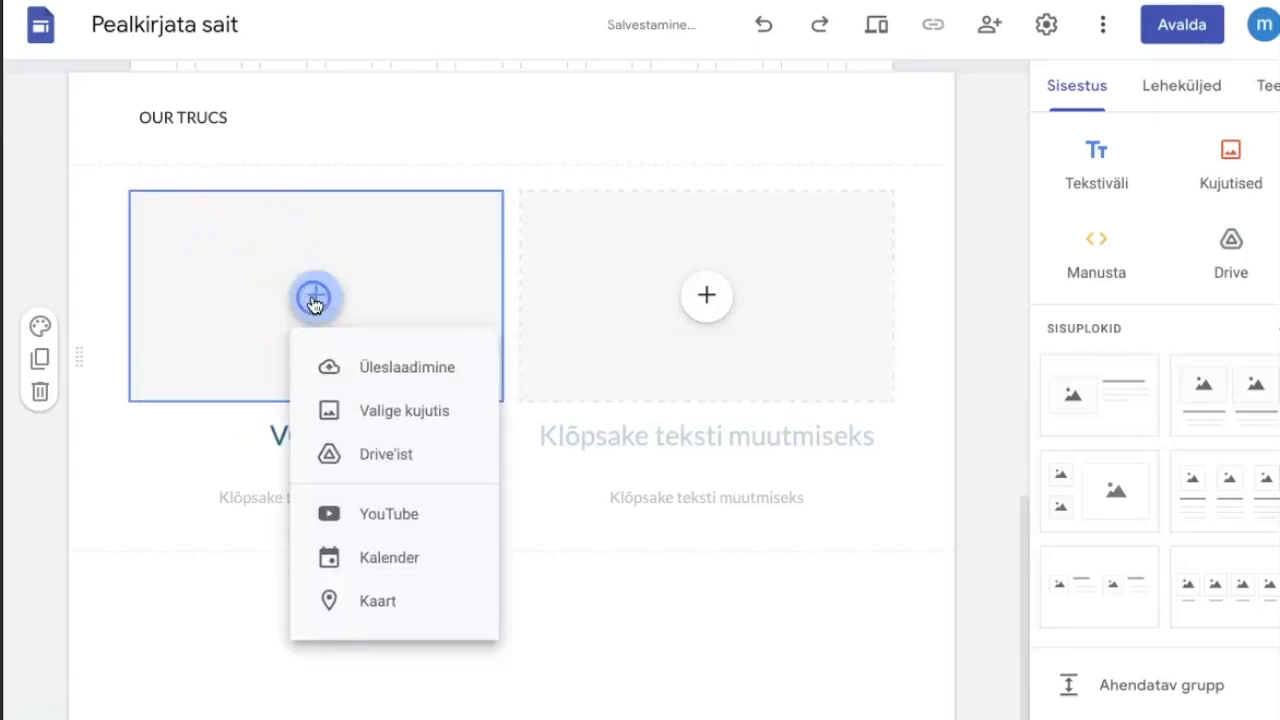
{"action": "left_click", "coordinate": [374, 414]}
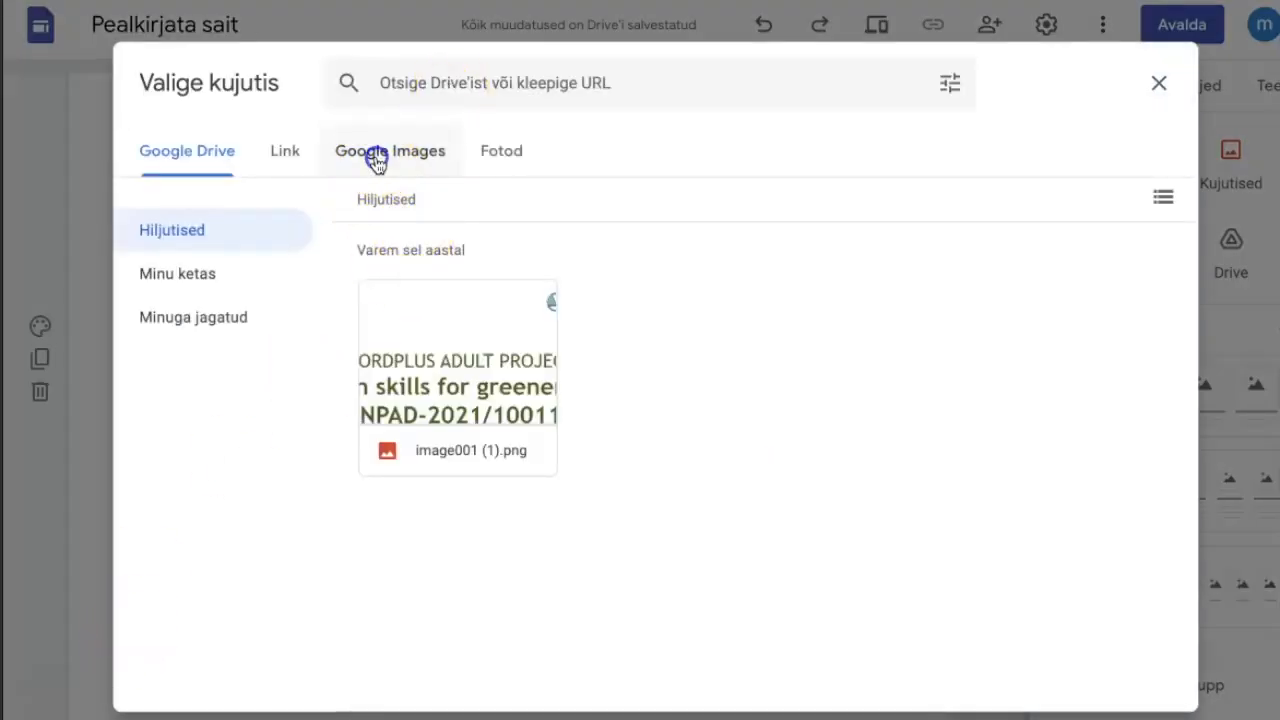
{"action": "left_click", "coordinate": [376, 158]}
{"action": "left_click", "coordinate": [429, 80]}
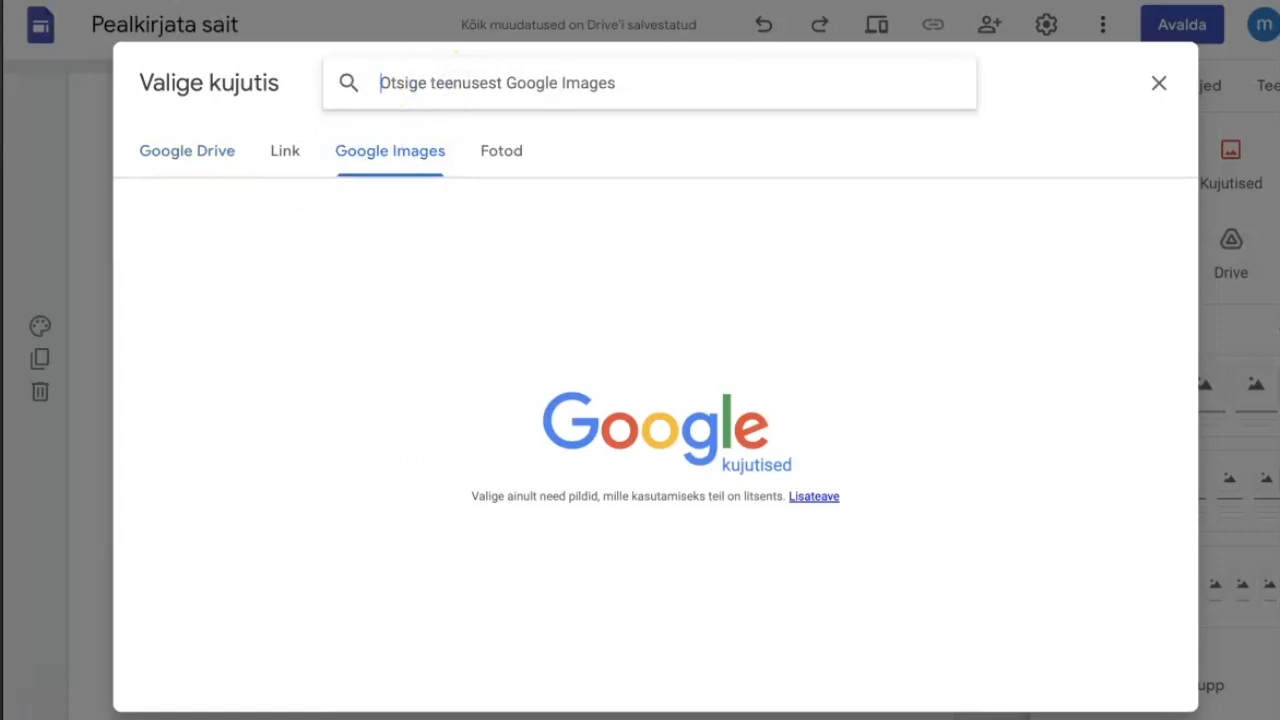
{"action": "left_click", "coordinate": [470, 72]}
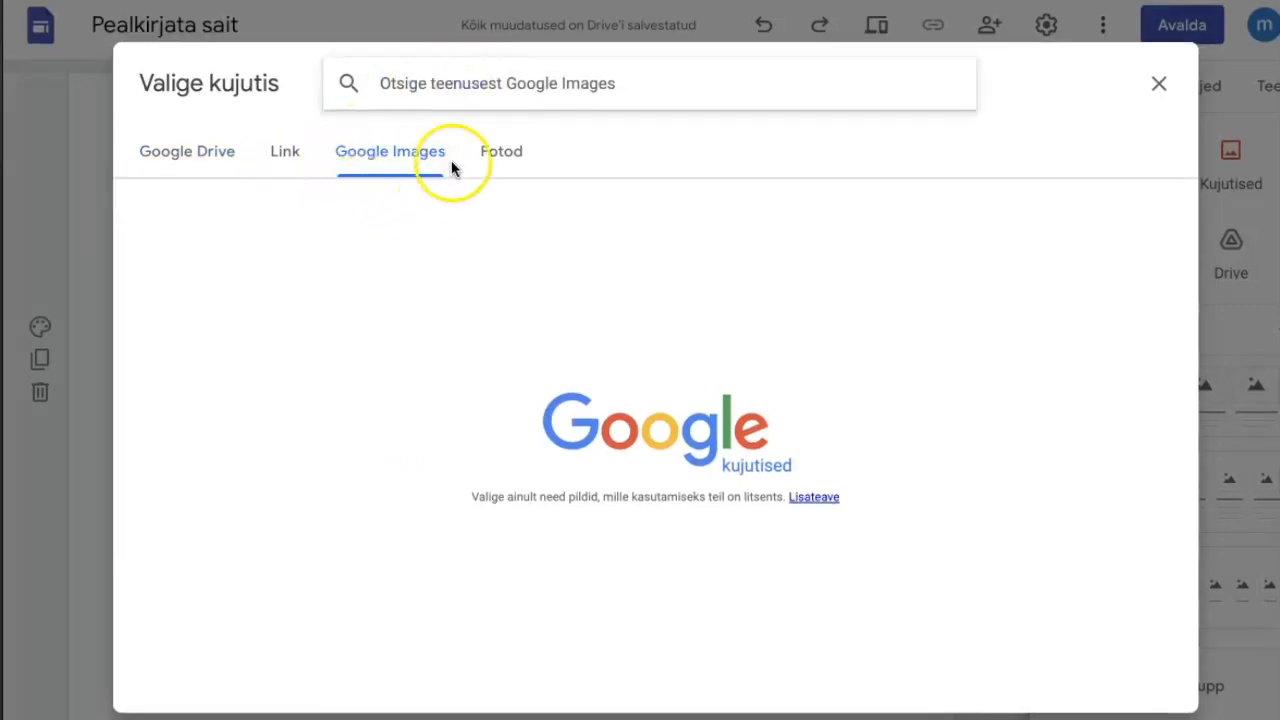
{"action": "left_click", "coordinate": [422, 82]}
{"action": "type", "text": "truck"}
{"action": "key", "text": "Return"}
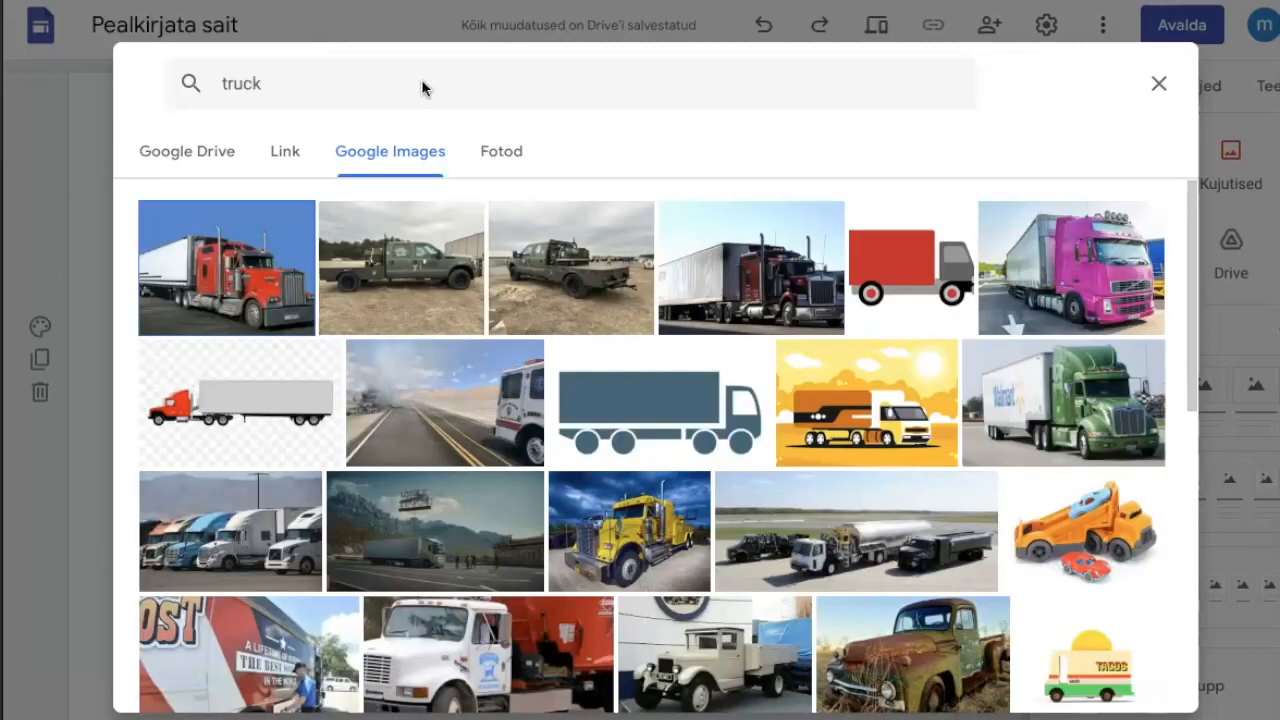
{"action": "left_click", "coordinate": [782, 258]}
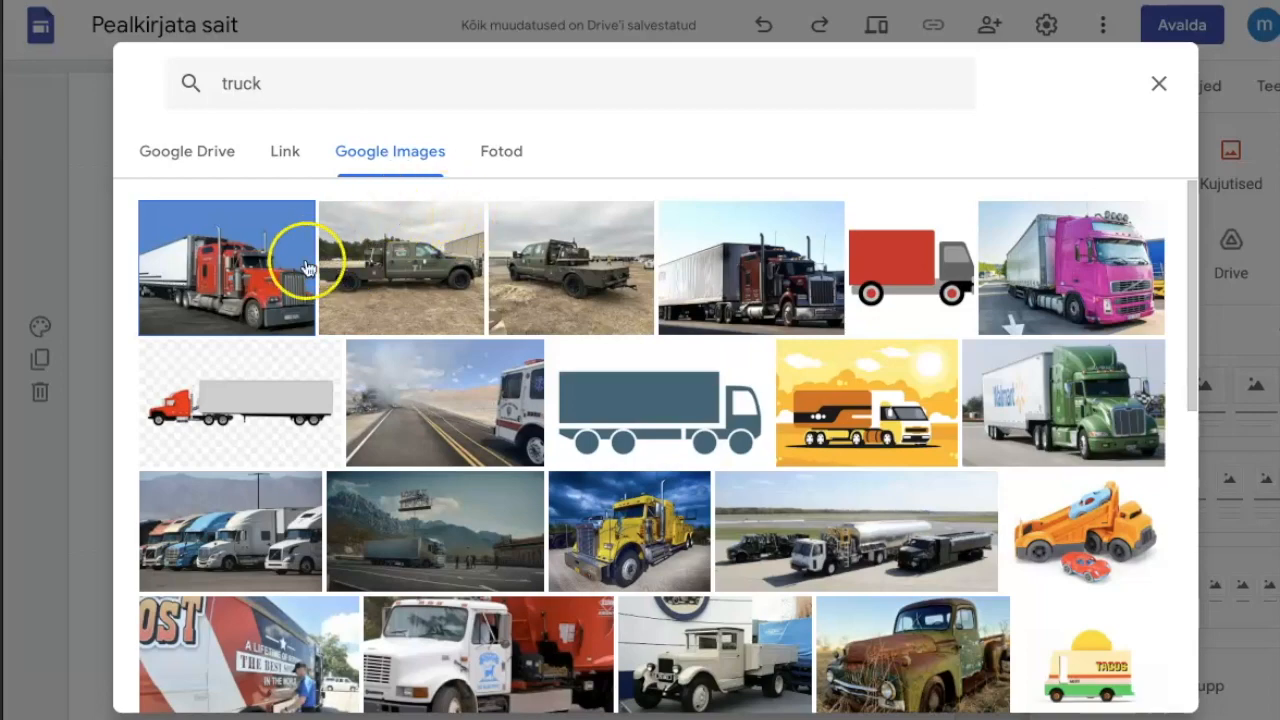
{"action": "left_click", "coordinate": [1075, 250]}
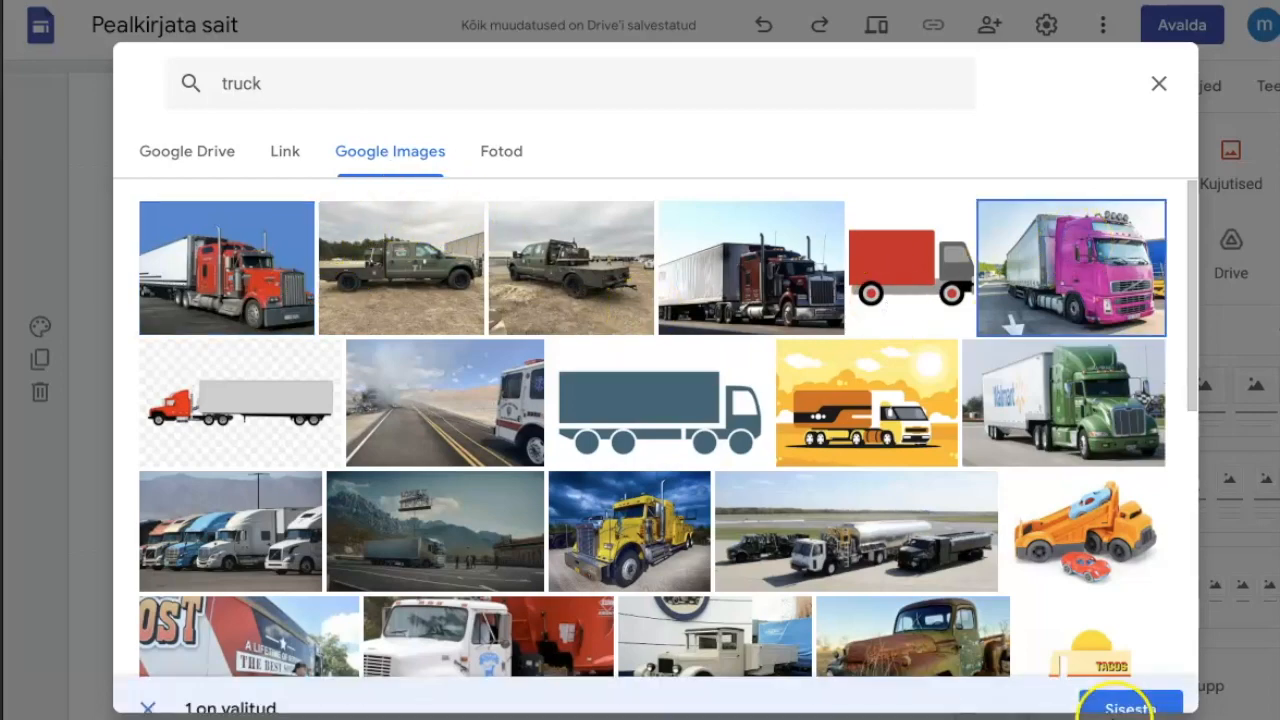
{"action": "left_click", "coordinate": [1130, 688]}
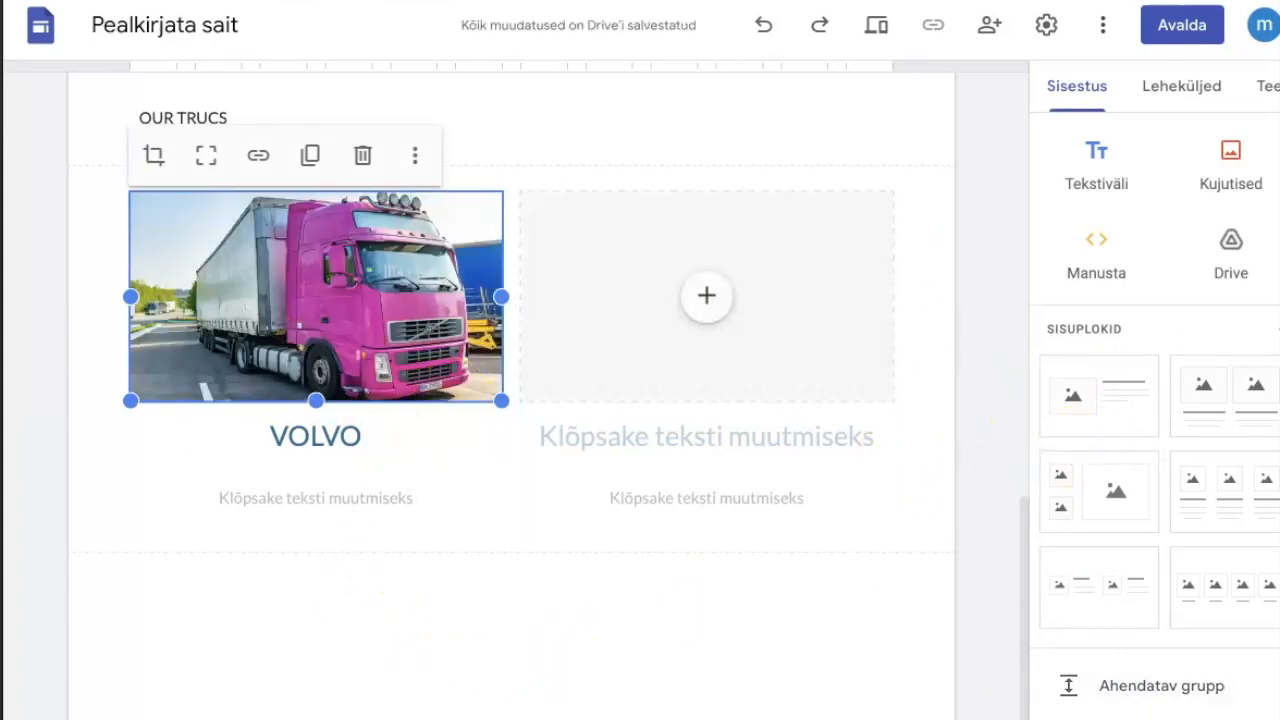
Insert a map of the company's street address in Valga, Estonia, below the truck block.
{"action": "scroll", "coordinate": [1155, 410], "scroll_direction": "down", "scroll_amount": 5}
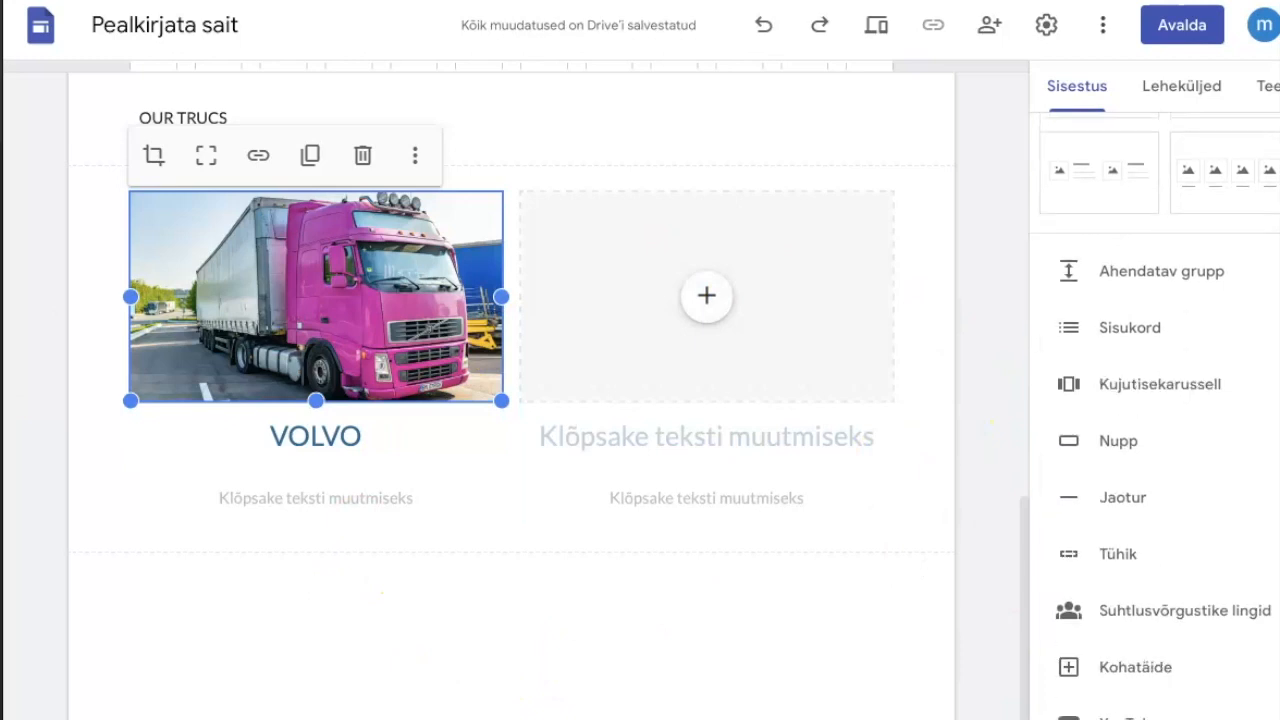
{"action": "scroll", "coordinate": [1155, 410], "scroll_direction": "down", "scroll_amount": 1}
{"action": "scroll", "coordinate": [1155, 410], "scroll_direction": "up", "scroll_amount": 6}
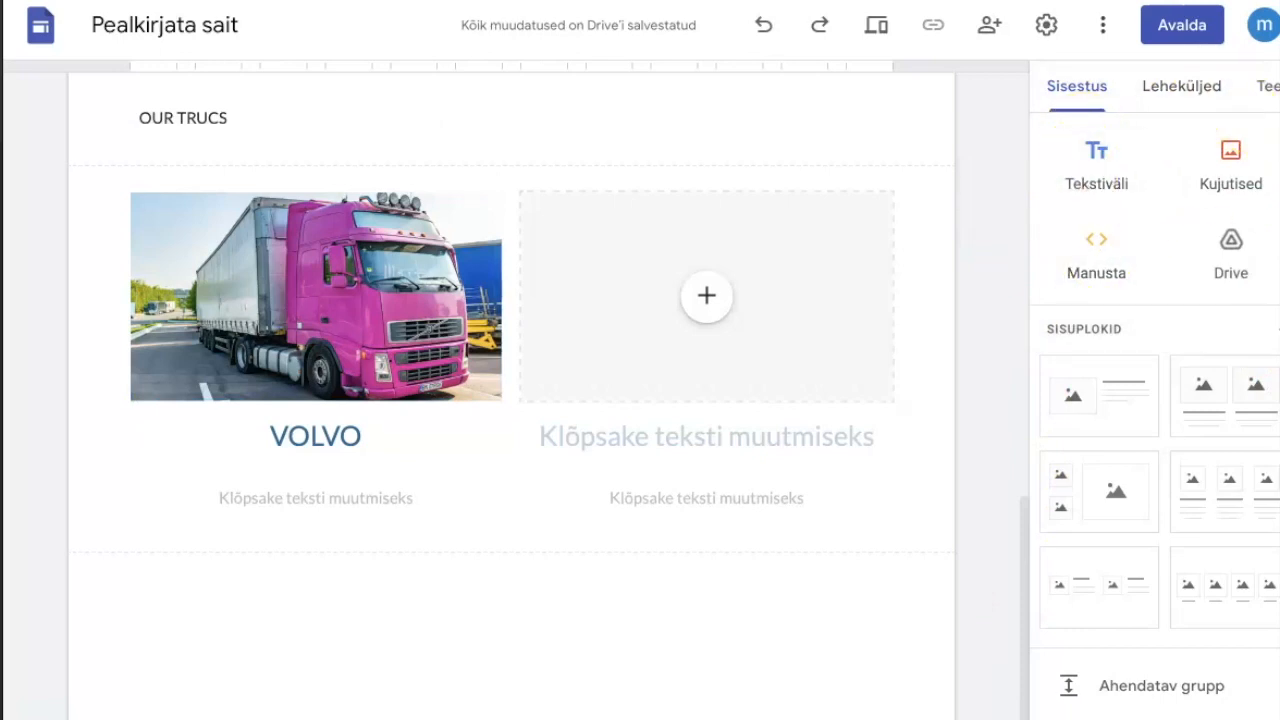
{"action": "scroll", "coordinate": [1155, 410], "scroll_direction": "down", "scroll_amount": 5}
{"action": "scroll", "coordinate": [1155, 415], "scroll_direction": "down", "scroll_amount": 5}
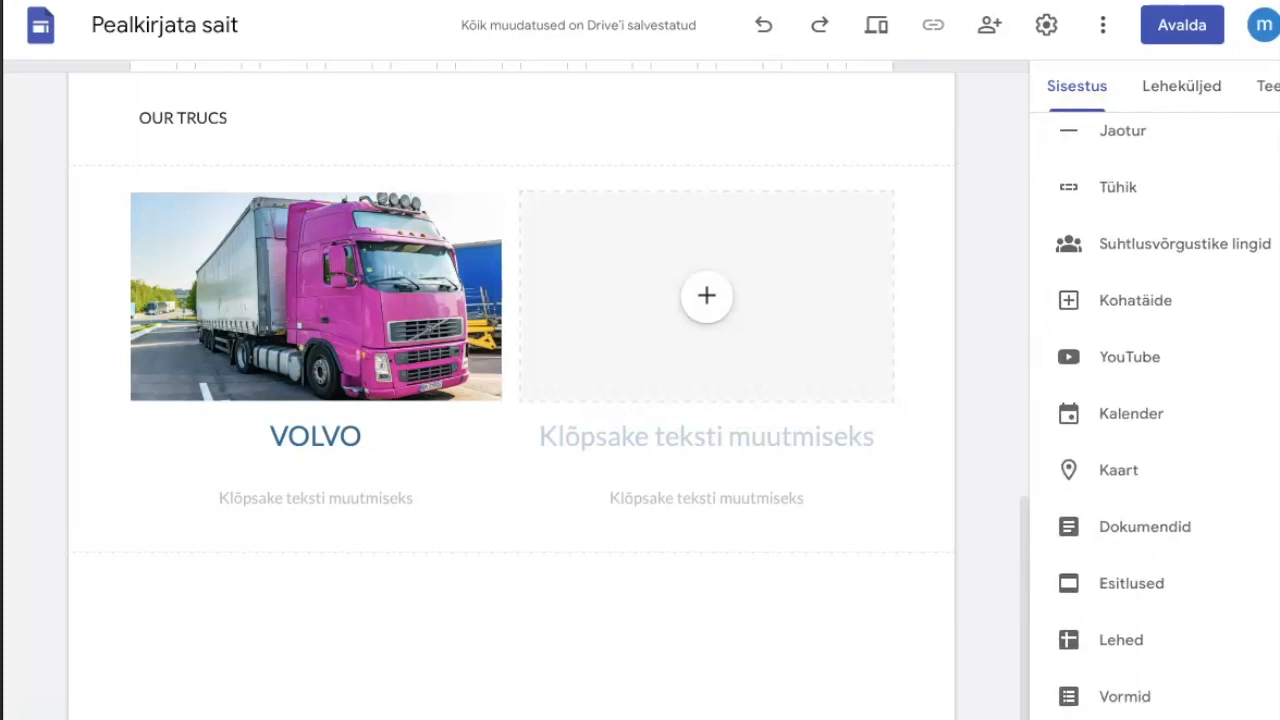
{"action": "left_click", "coordinate": [1120, 472]}
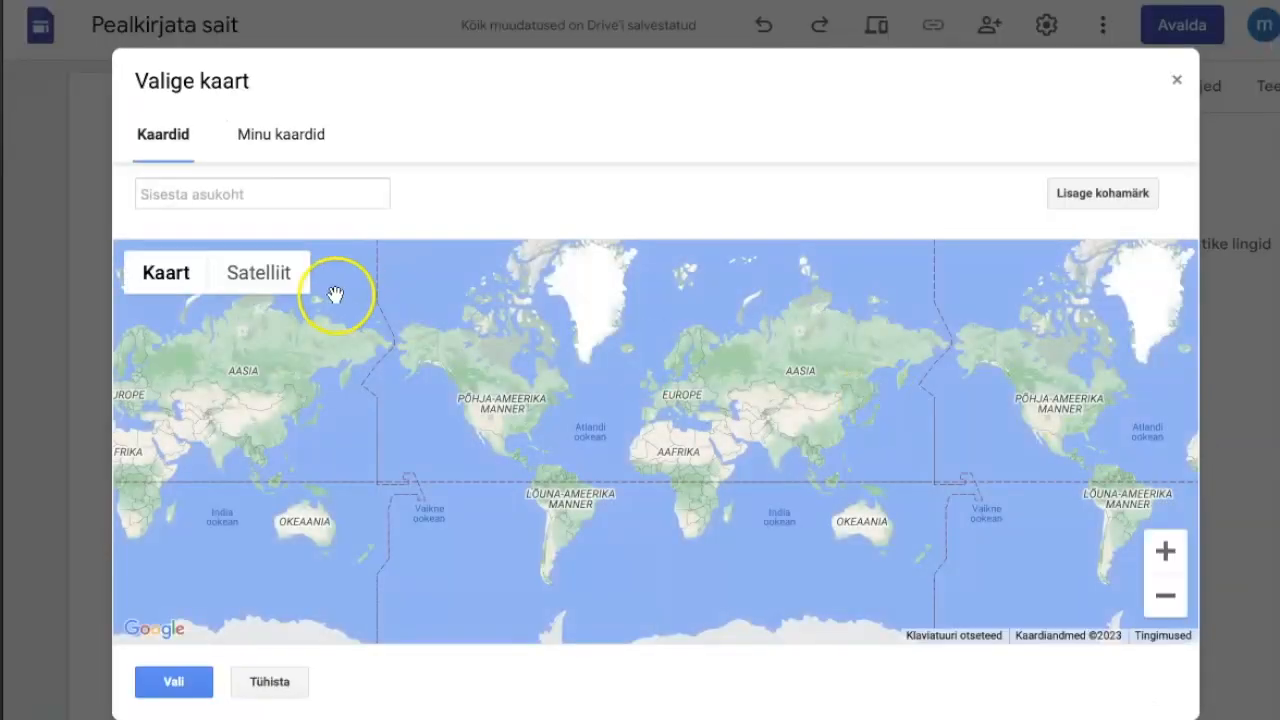
{"action": "left_click", "coordinate": [304, 187]}
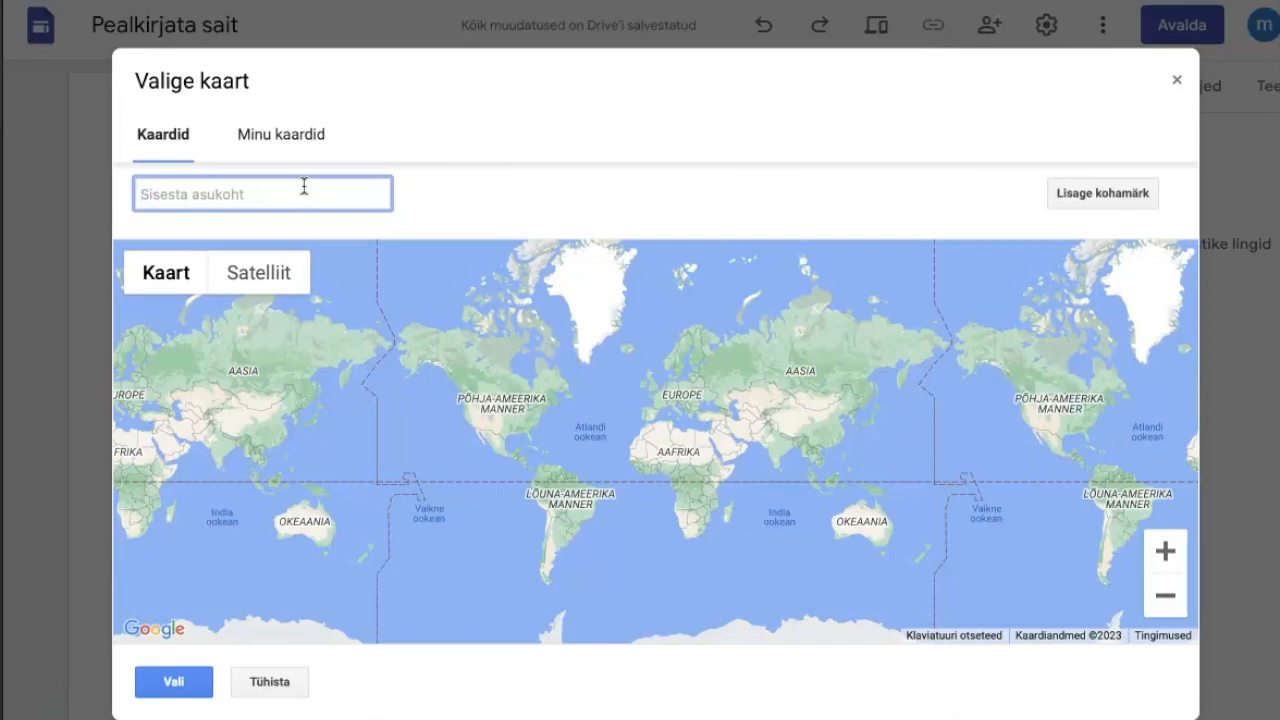
{"action": "type", "text": "Valga"}
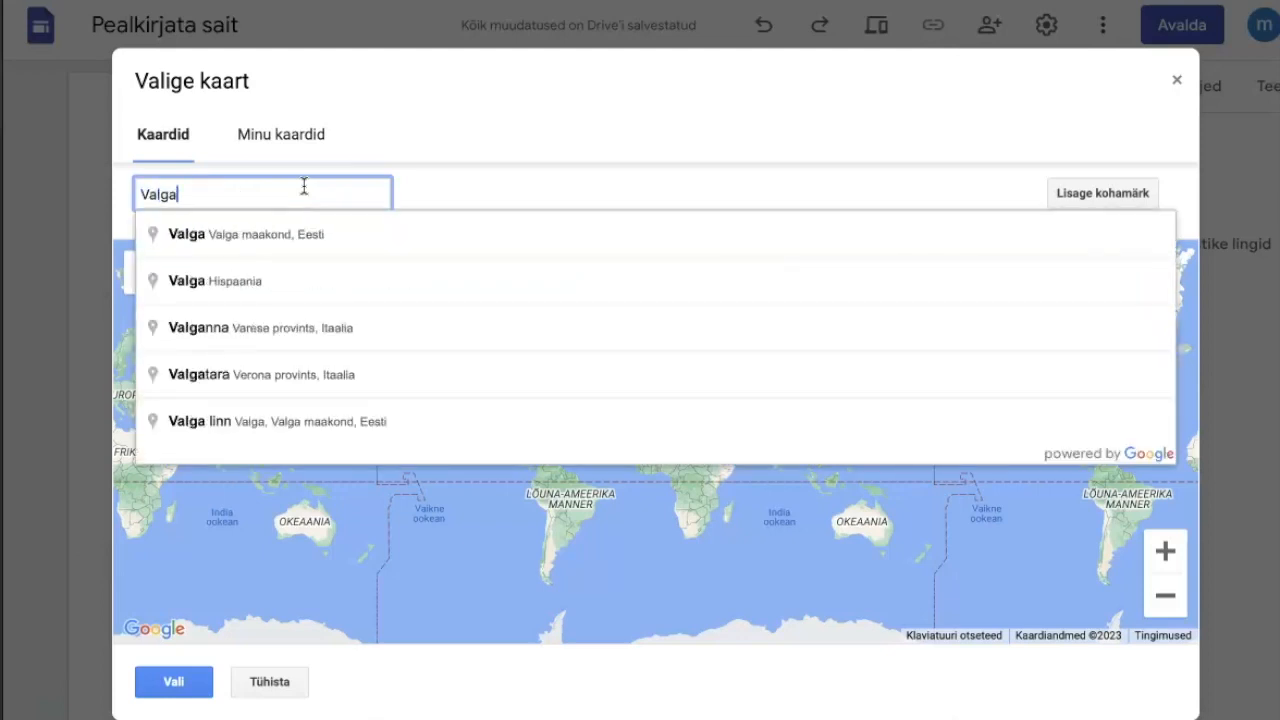
{"action": "type", "text": " loode 3"}
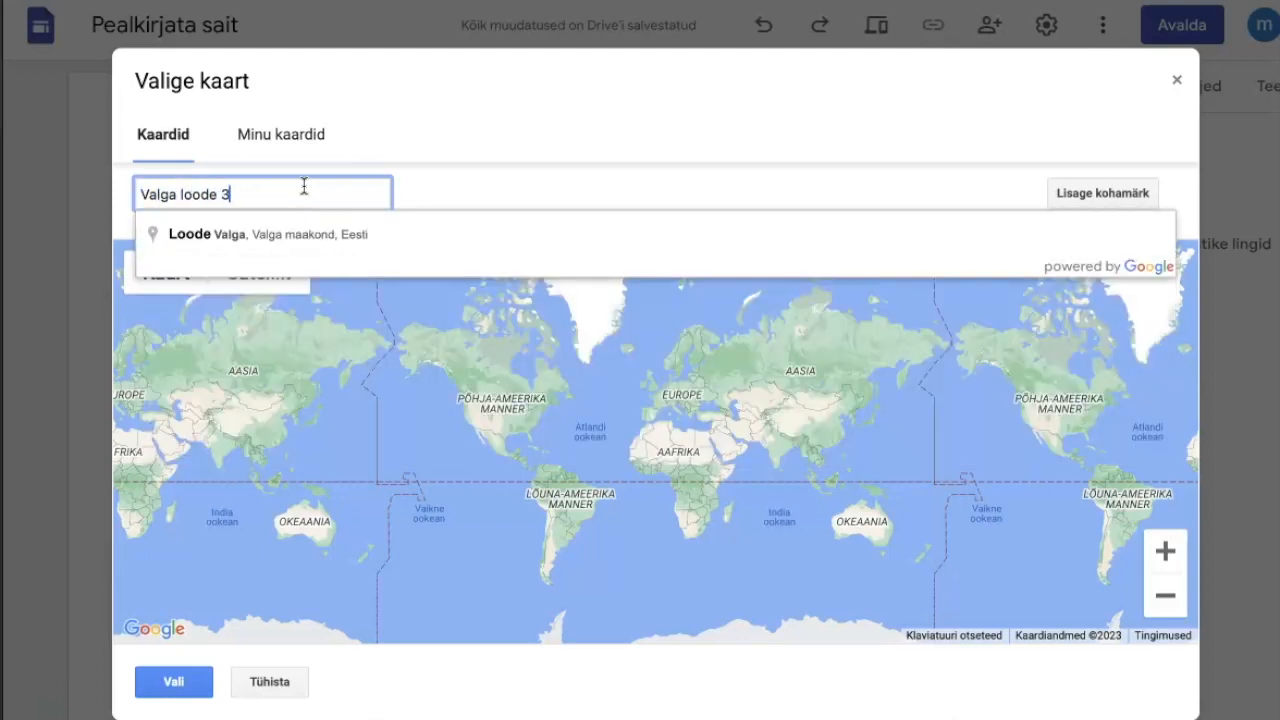
{"action": "left_click", "coordinate": [230, 236]}
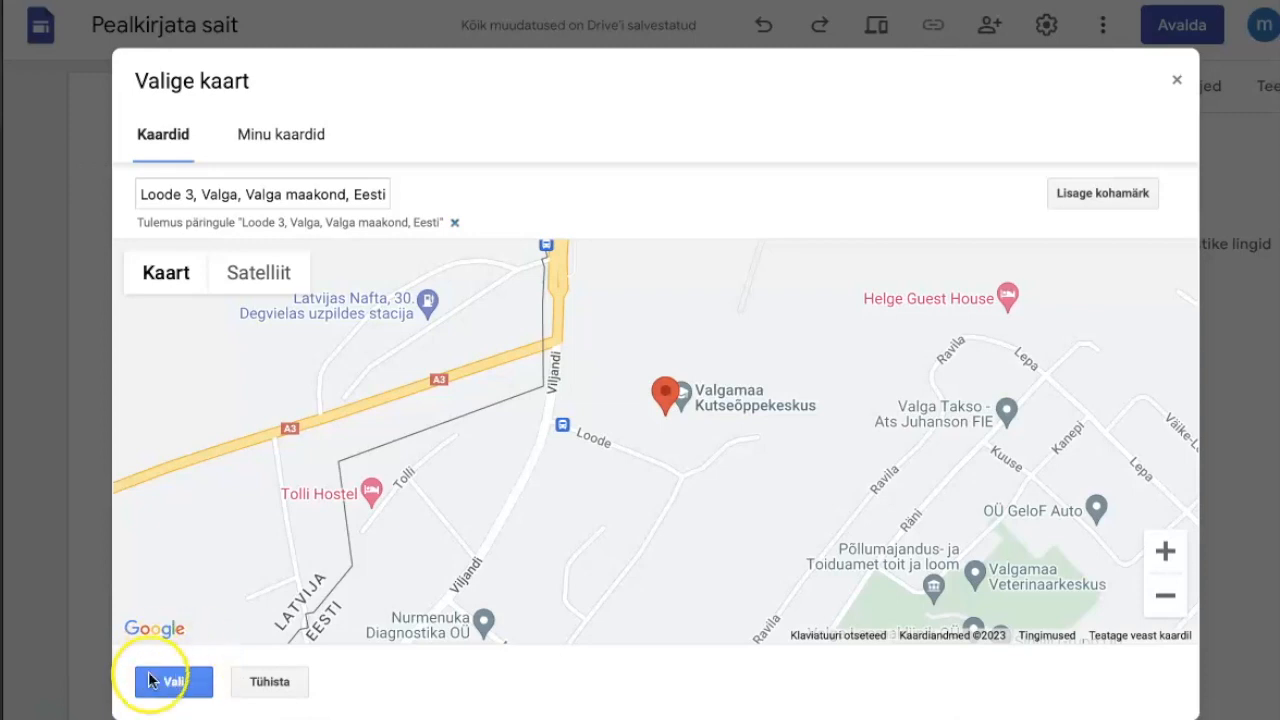
{"action": "left_click", "coordinate": [170, 672]}
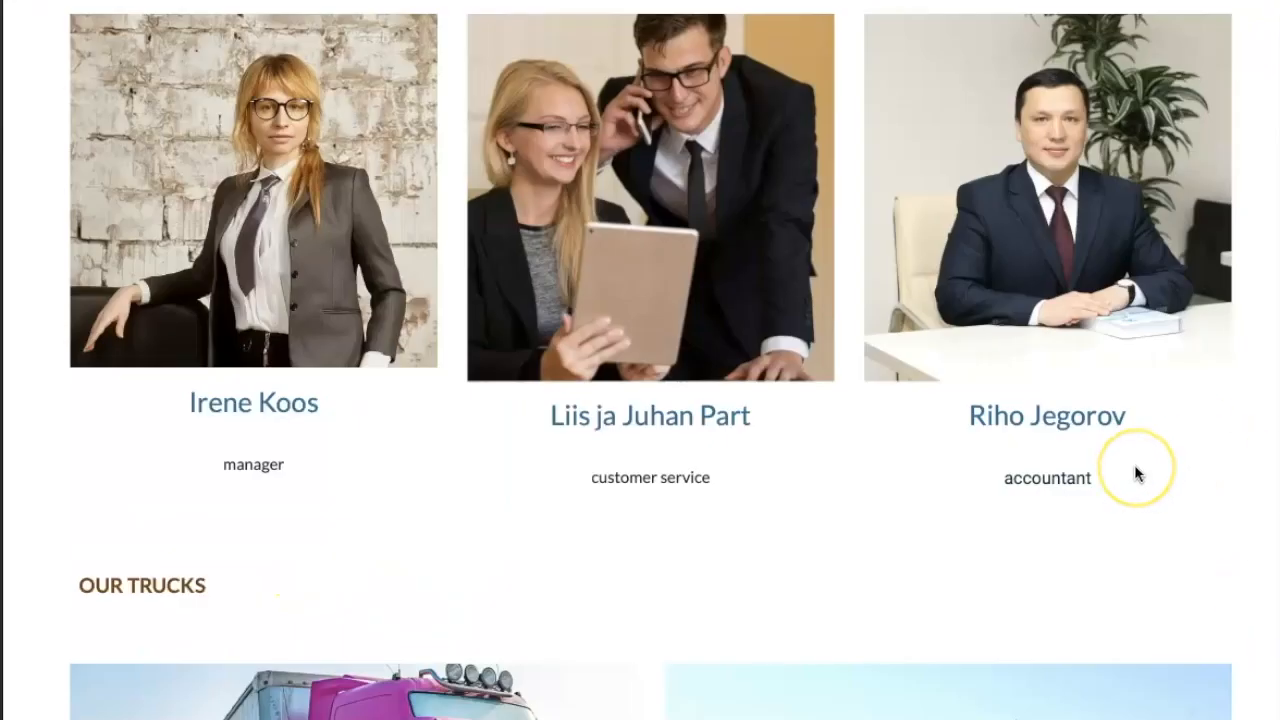
Embed the existing "Nimetu vorm" order form below the map, checking the sample site and the live form for comparison.
{"action": "scroll", "coordinate": [1136, 472], "scroll_direction": "down", "scroll_amount": 8}
{"action": "scroll", "coordinate": [1135, 466], "scroll_direction": "down", "scroll_amount": 8}
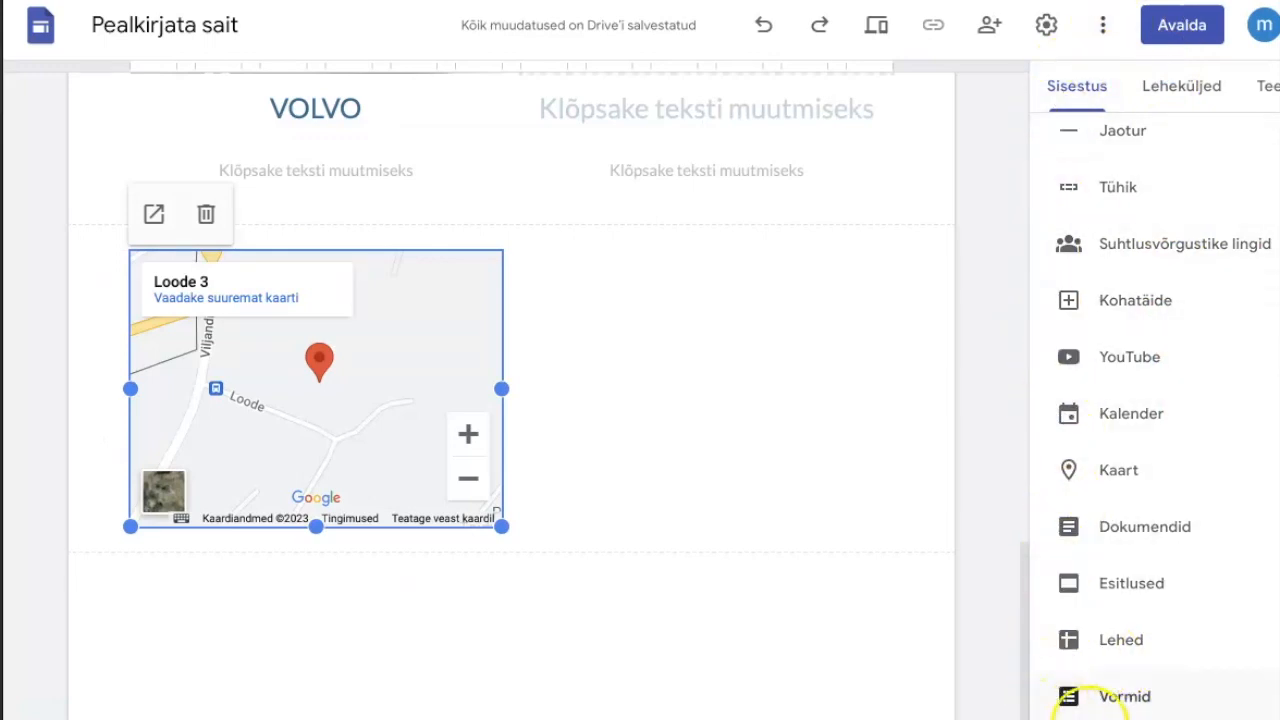
{"action": "left_click", "coordinate": [1077, 698]}
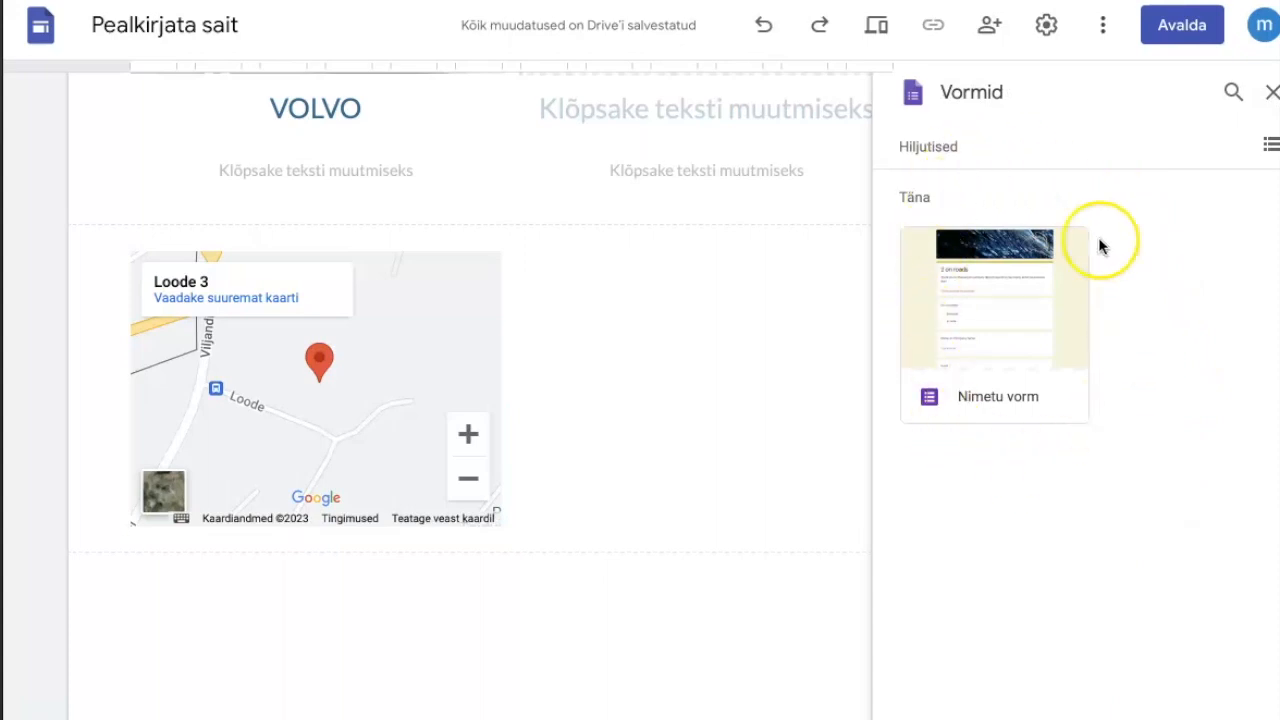
{"action": "left_click", "coordinate": [999, 275]}
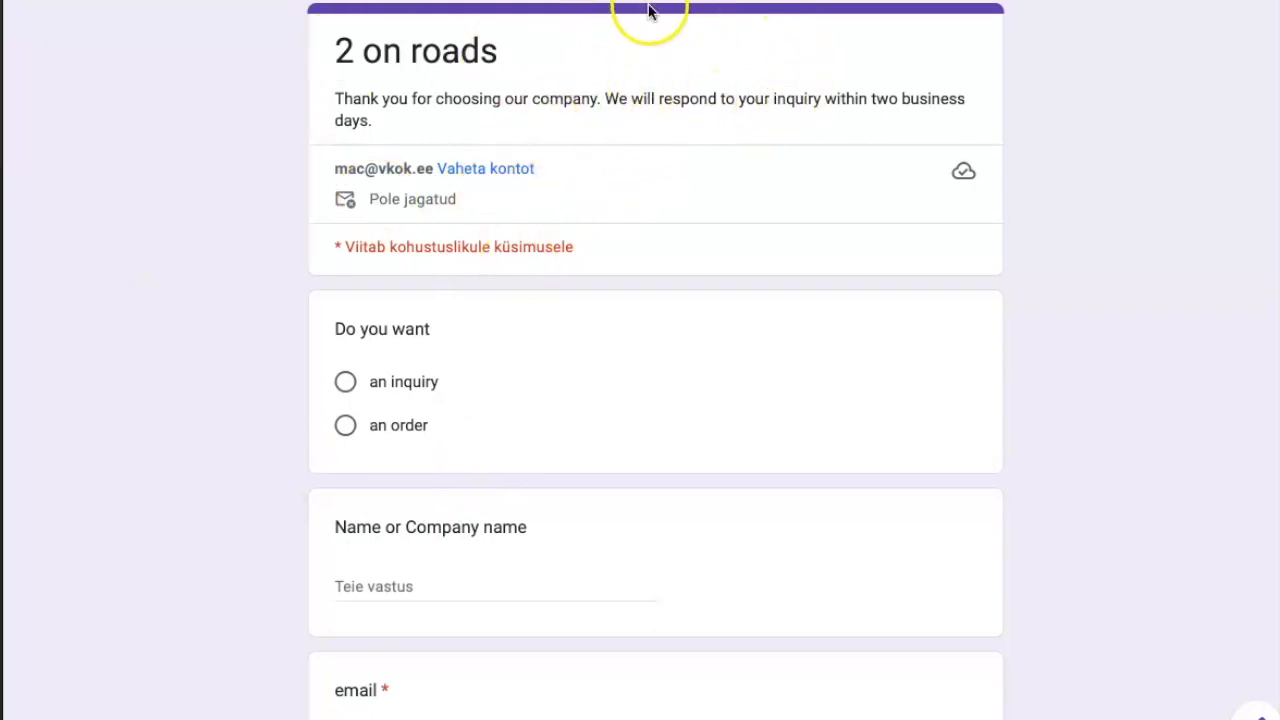
{"action": "left_click", "coordinate": [1100, 1]}
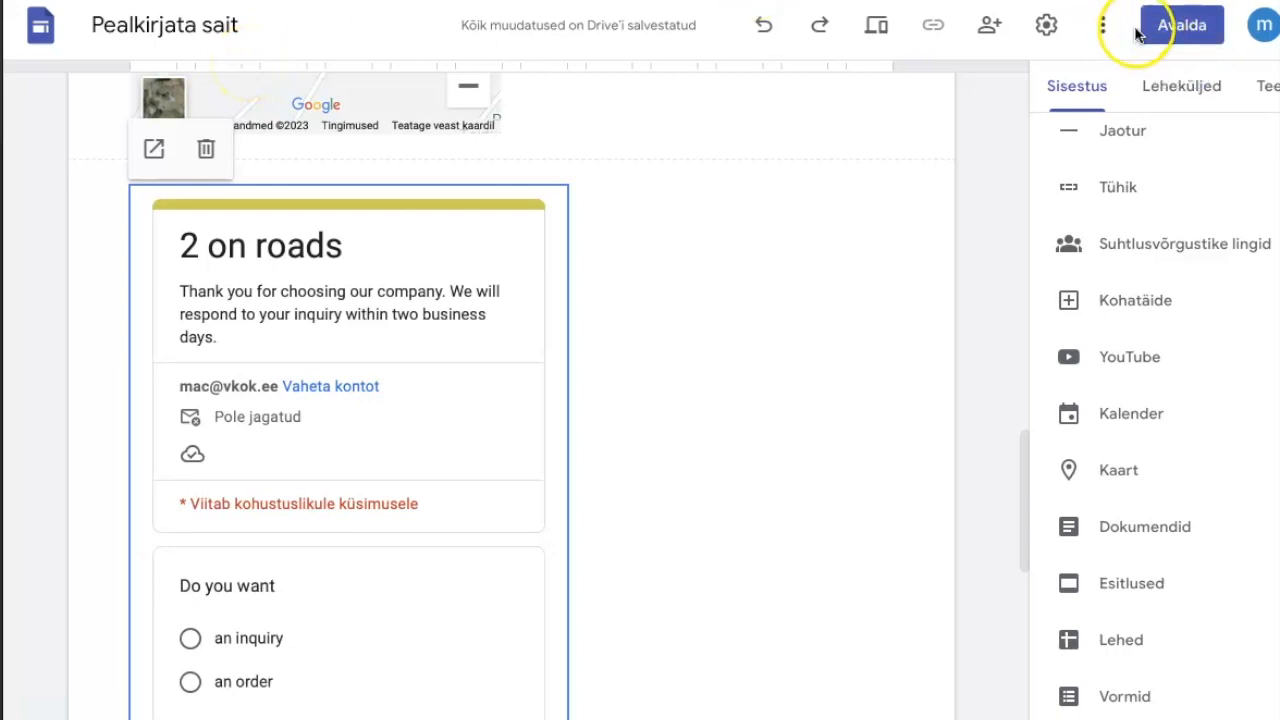
Publish the site under the web address "2roads".
{"action": "left_click", "coordinate": [1180, 30]}
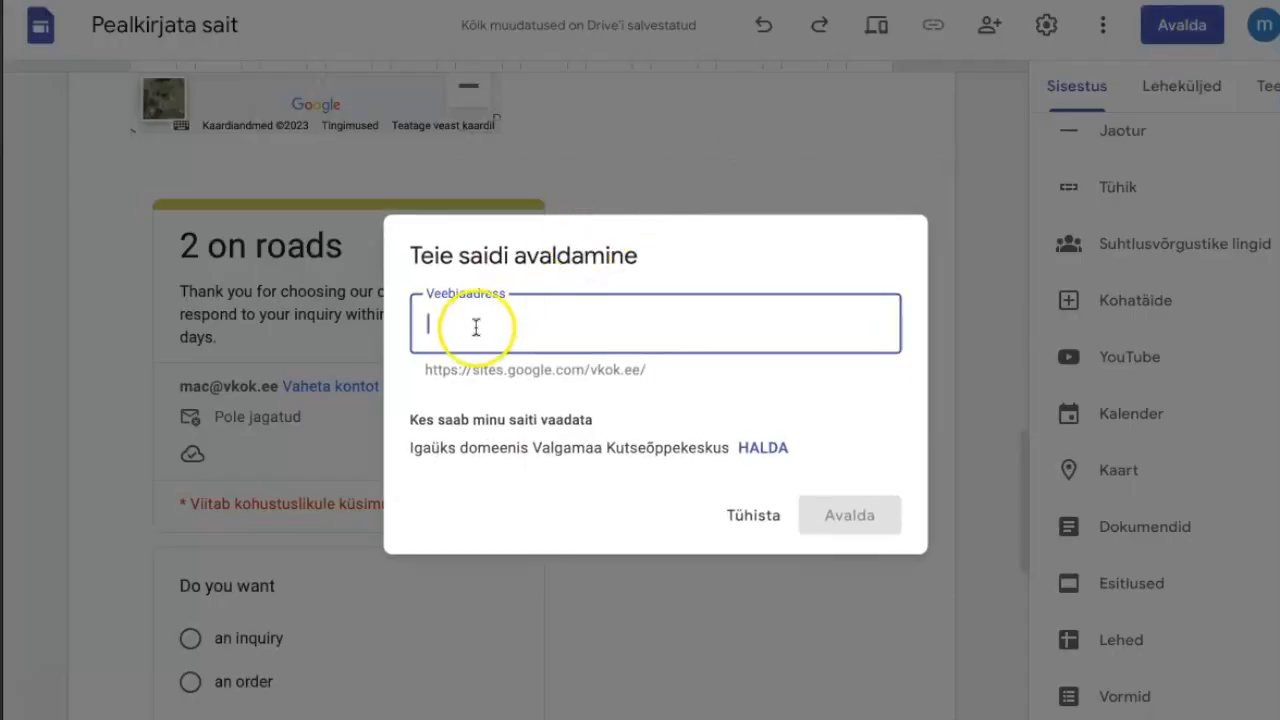
{"action": "type", "text": "2roa"}
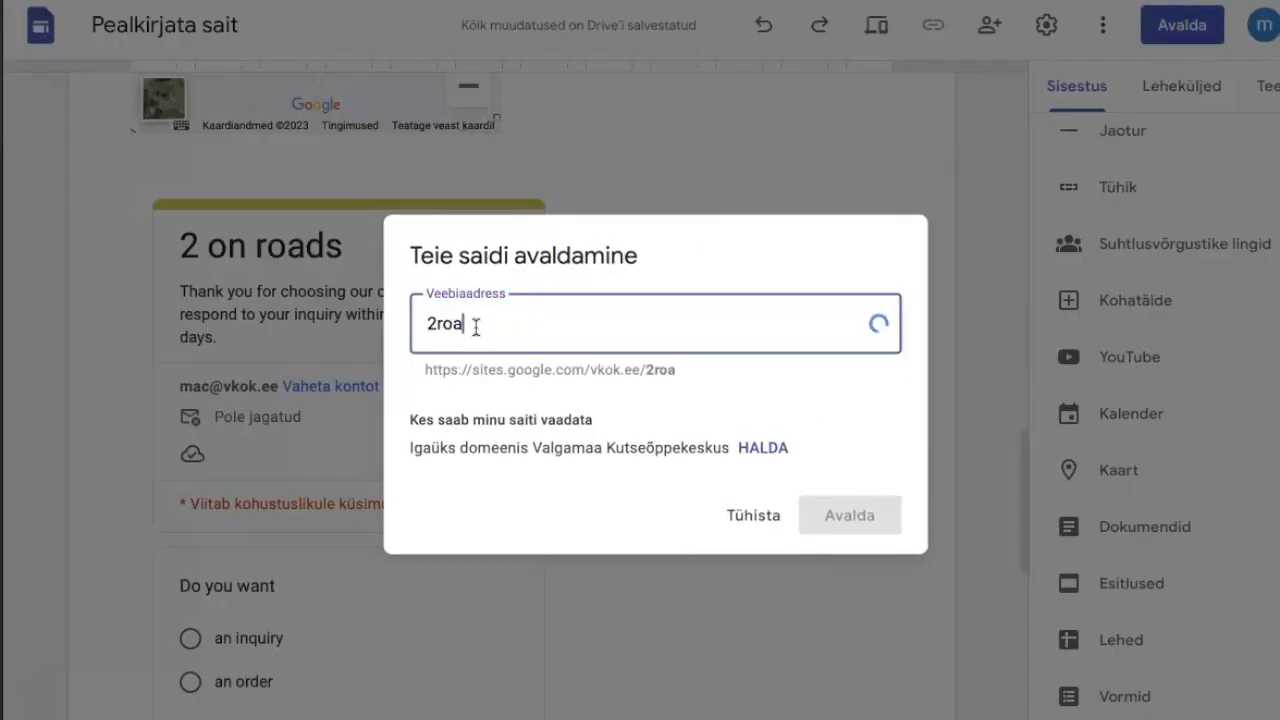
{"action": "type", "text": "ds"}
{"action": "left_click", "coordinate": [840, 515]}
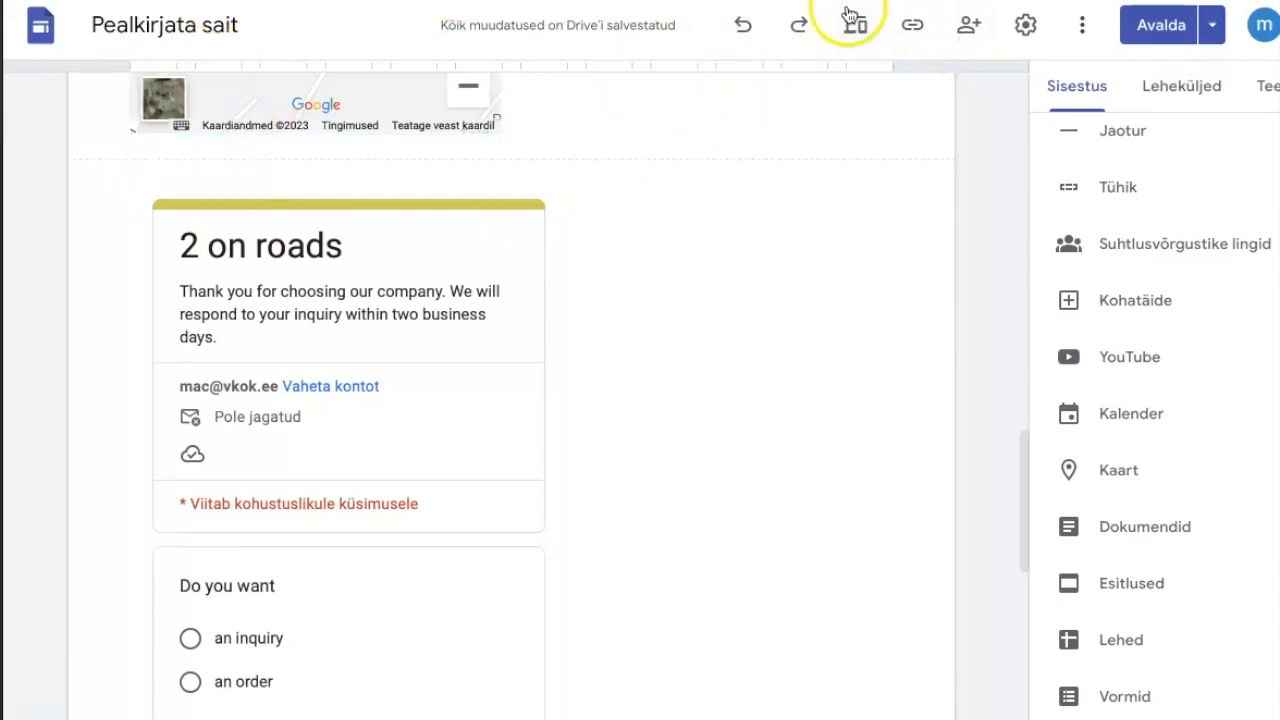
Copy the published site's link and open it in the browser to view the live page.
{"action": "left_click", "coordinate": [914, 30]}
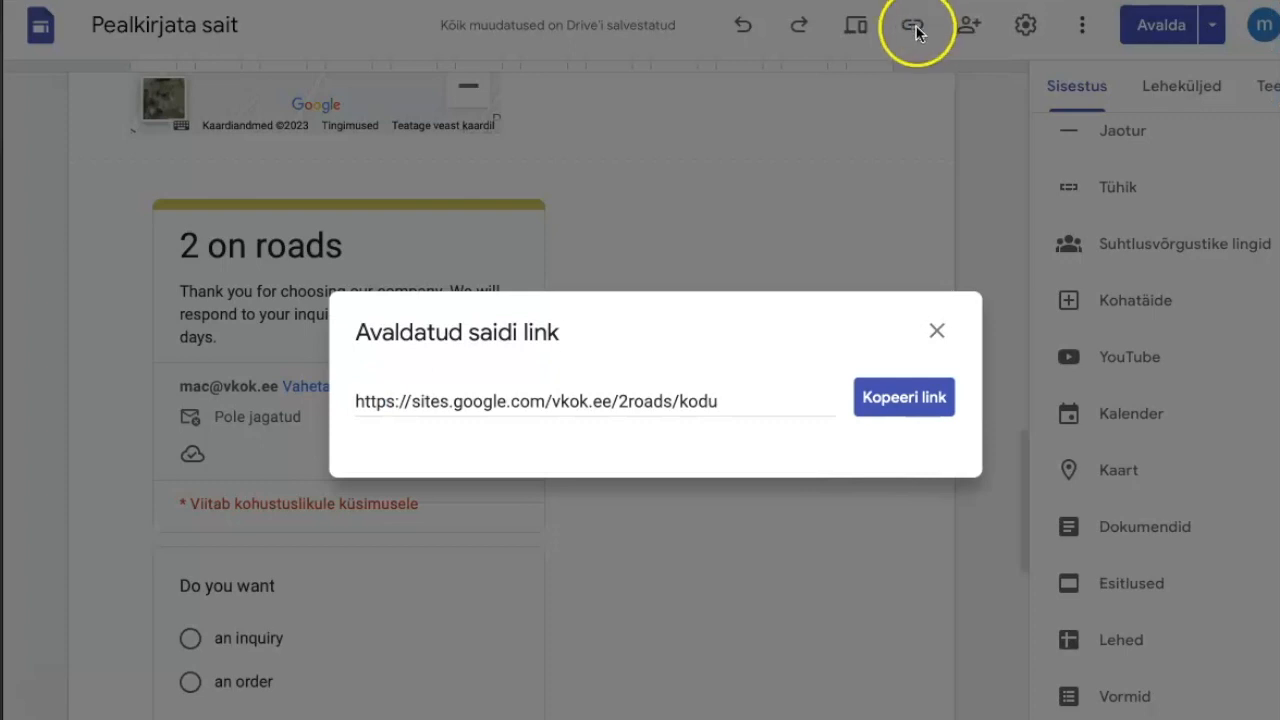
{"action": "left_click", "coordinate": [903, 399]}
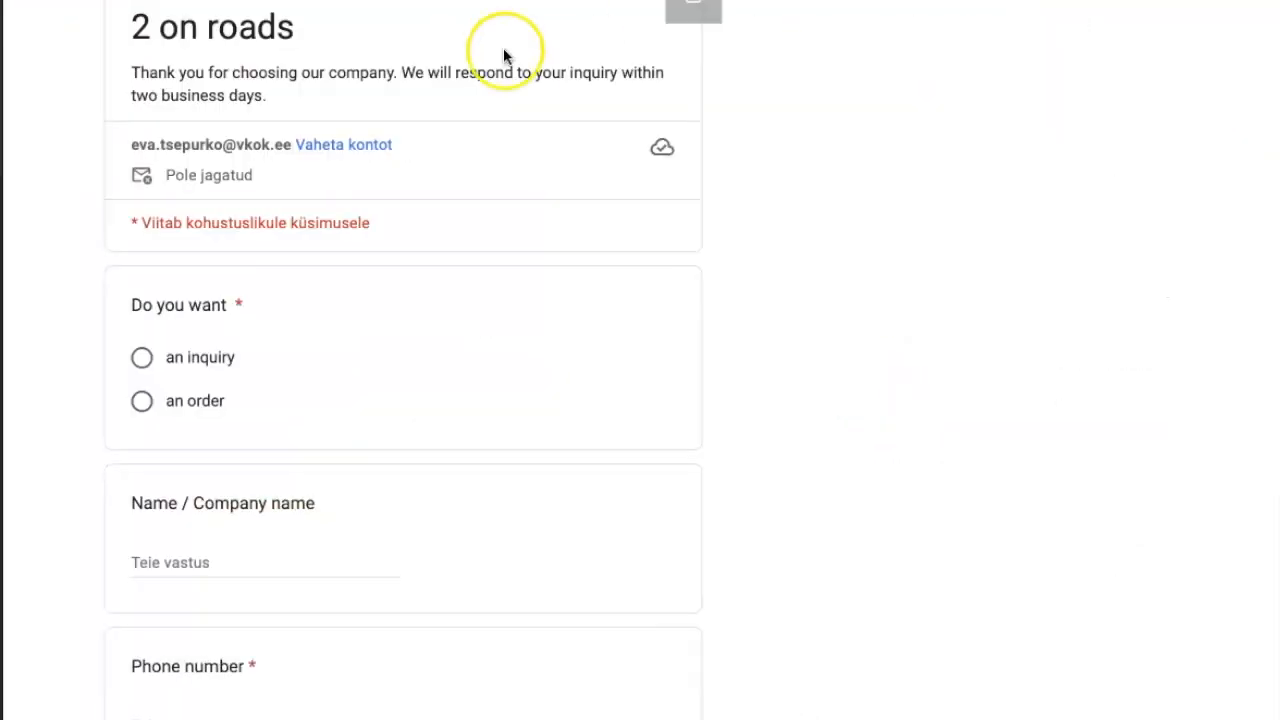
{"action": "key", "text": "super+l"}
{"action": "key", "text": "Escape"}
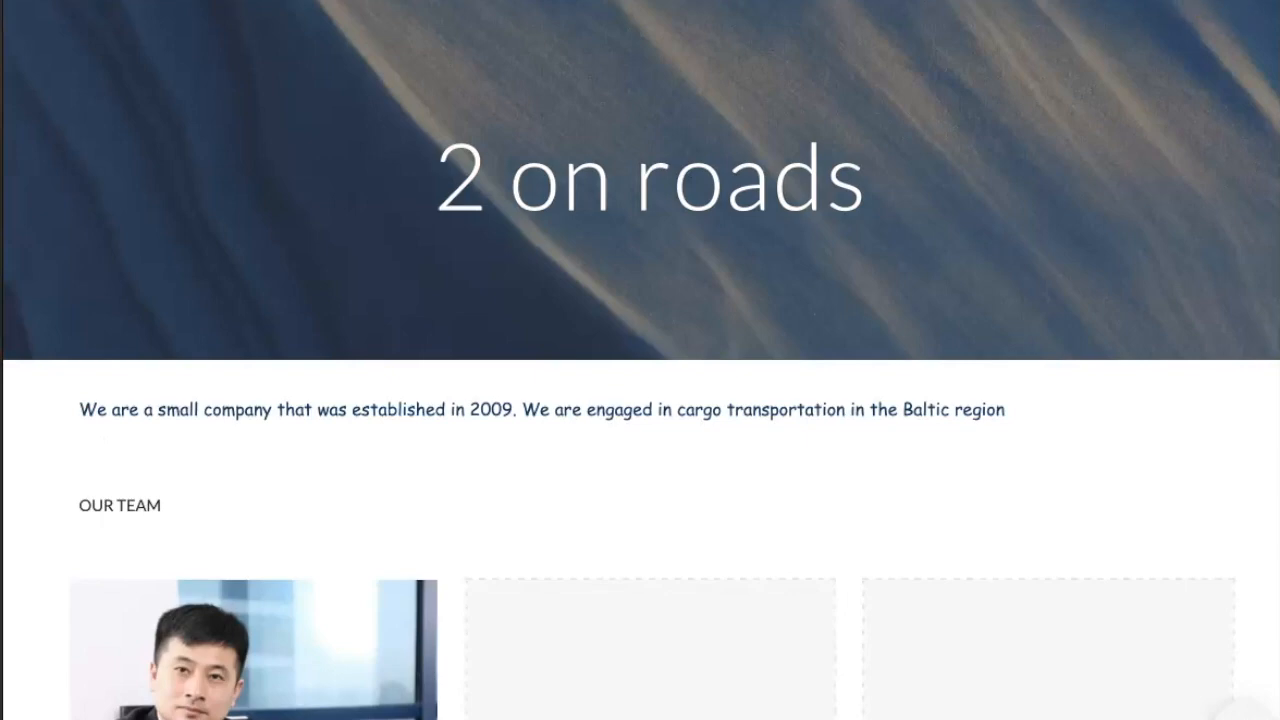
Return to the site editor and copy the published site's link for sharing.
{"action": "mouse_move", "coordinate": [1080, 2]}
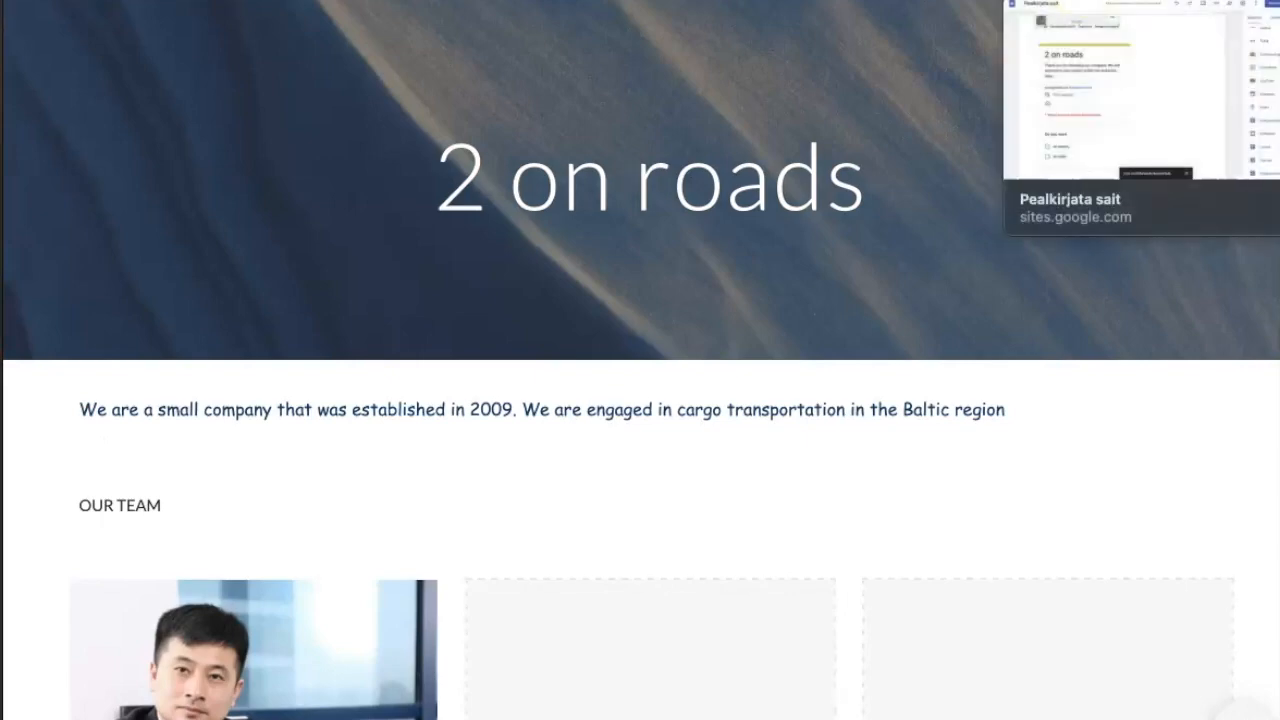
{"action": "left_click", "coordinate": [1080, 2]}
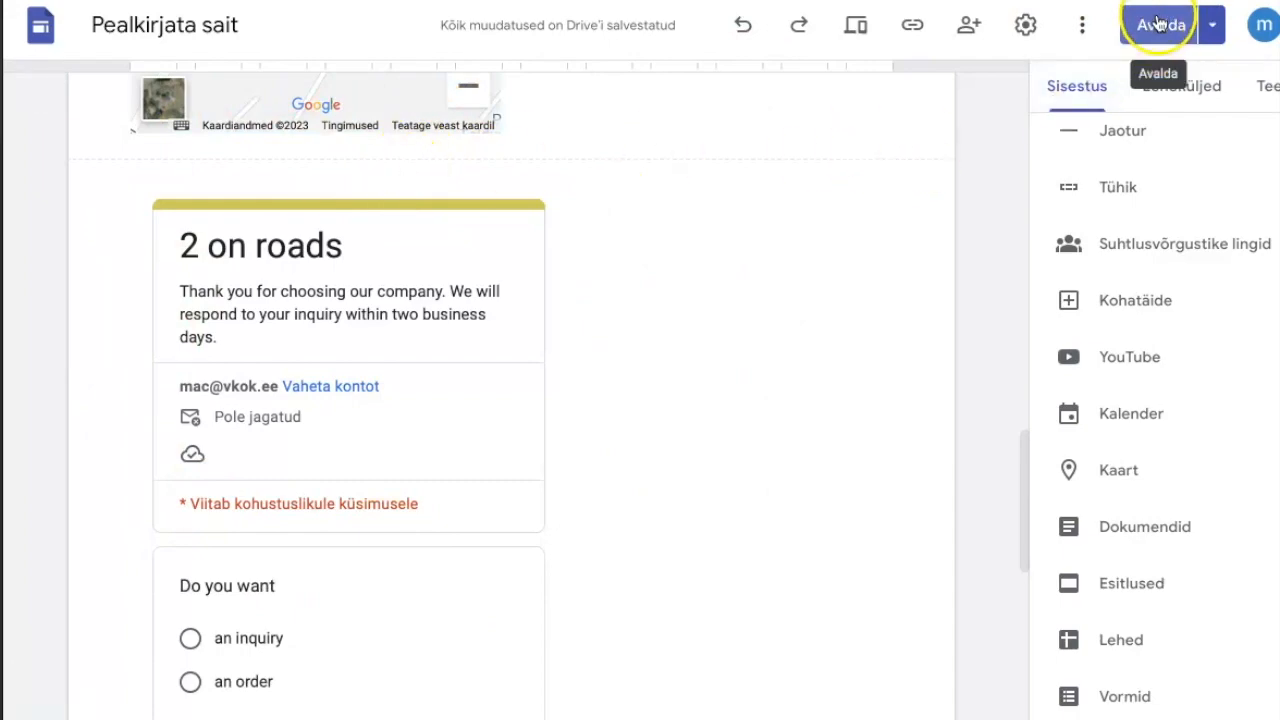
{"action": "left_click", "coordinate": [912, 25]}
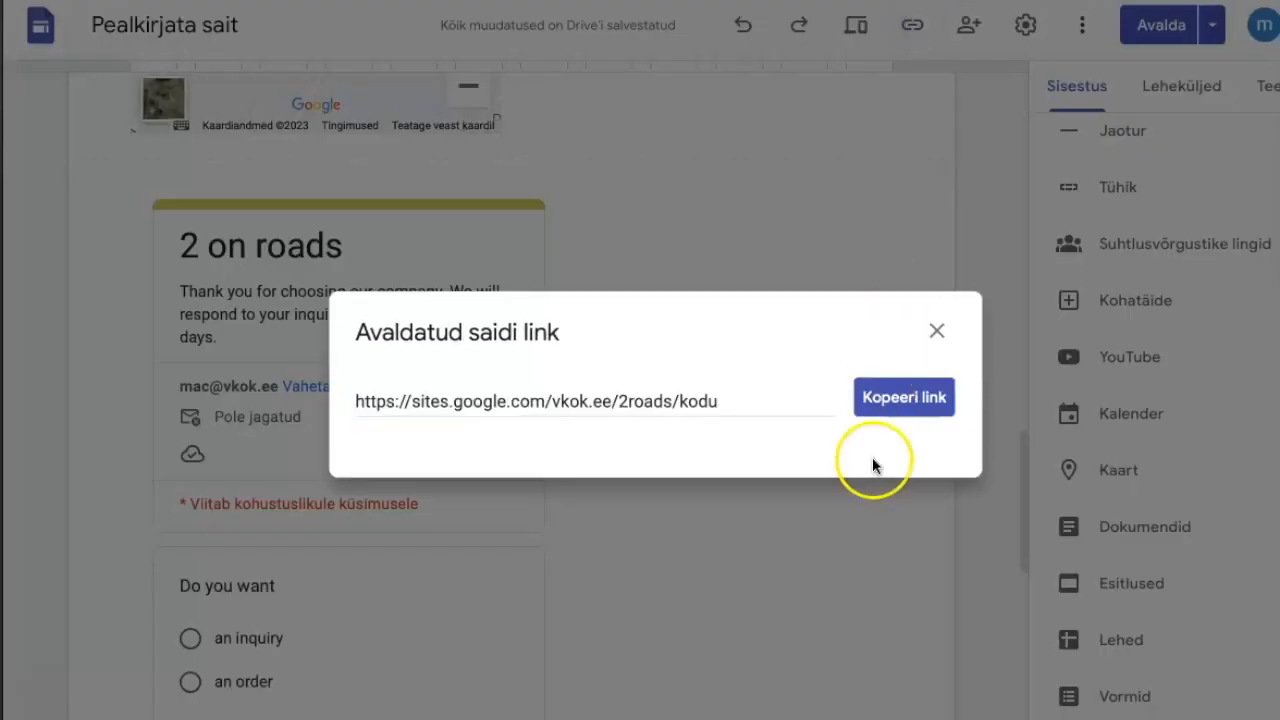
{"action": "left_click", "coordinate": [895, 405]}
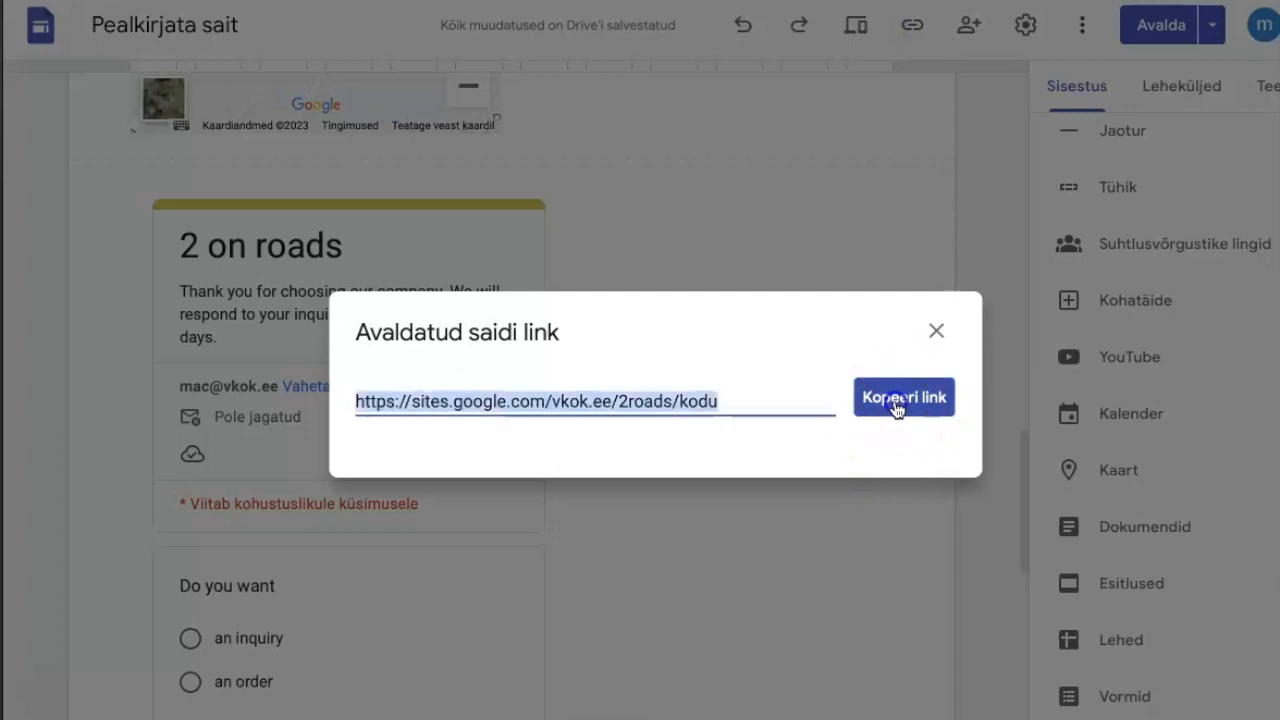